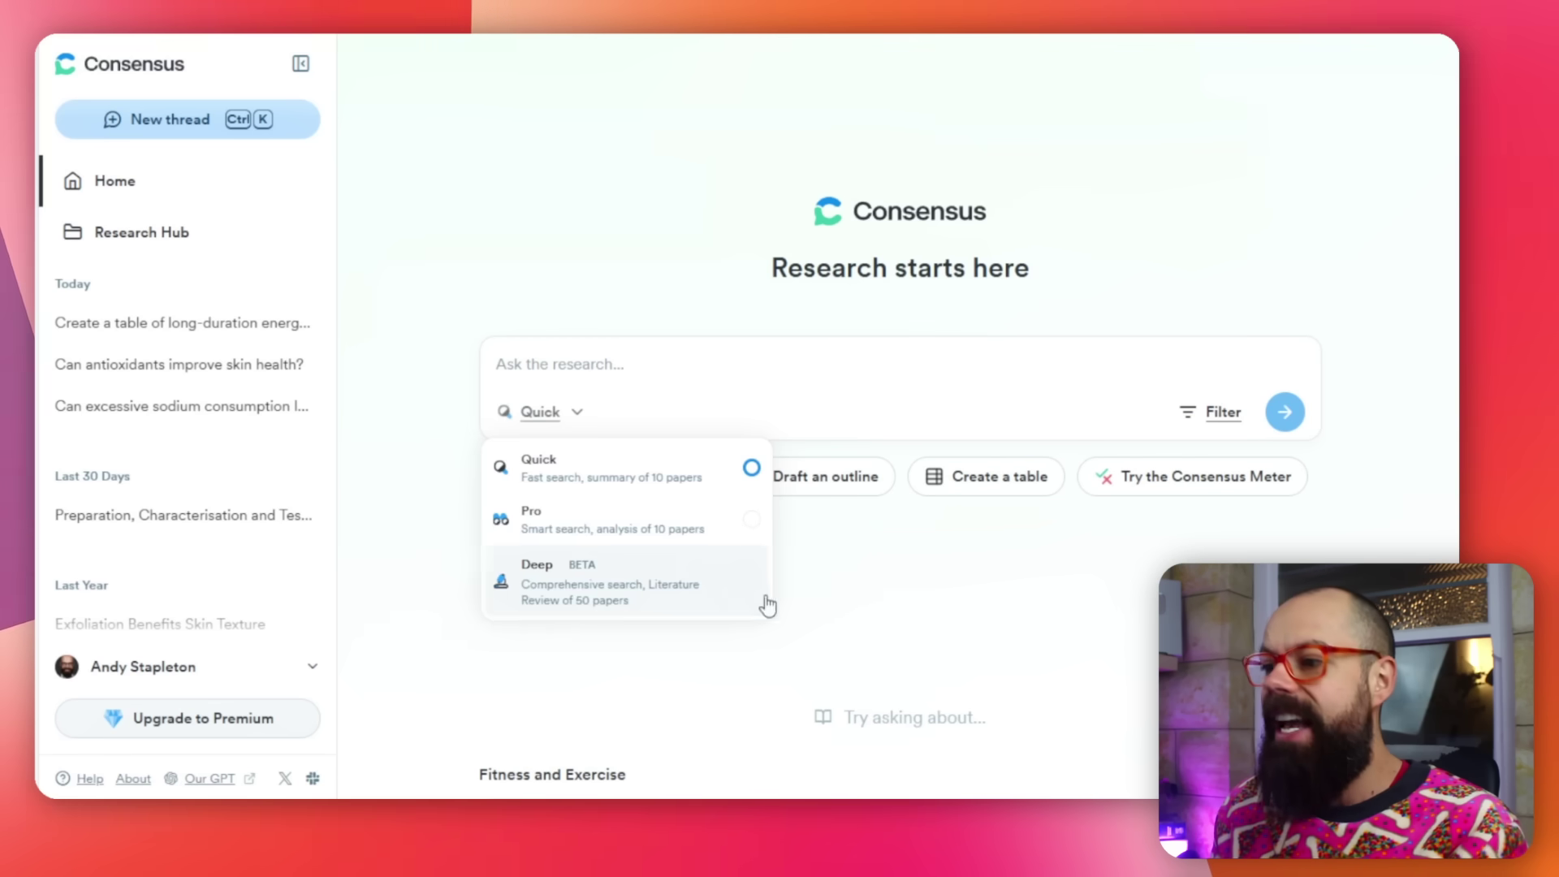
Step: Switch to Deep mode and enter 'Can content analysis be used effectively in sociology research?'
left_click(813, 603)
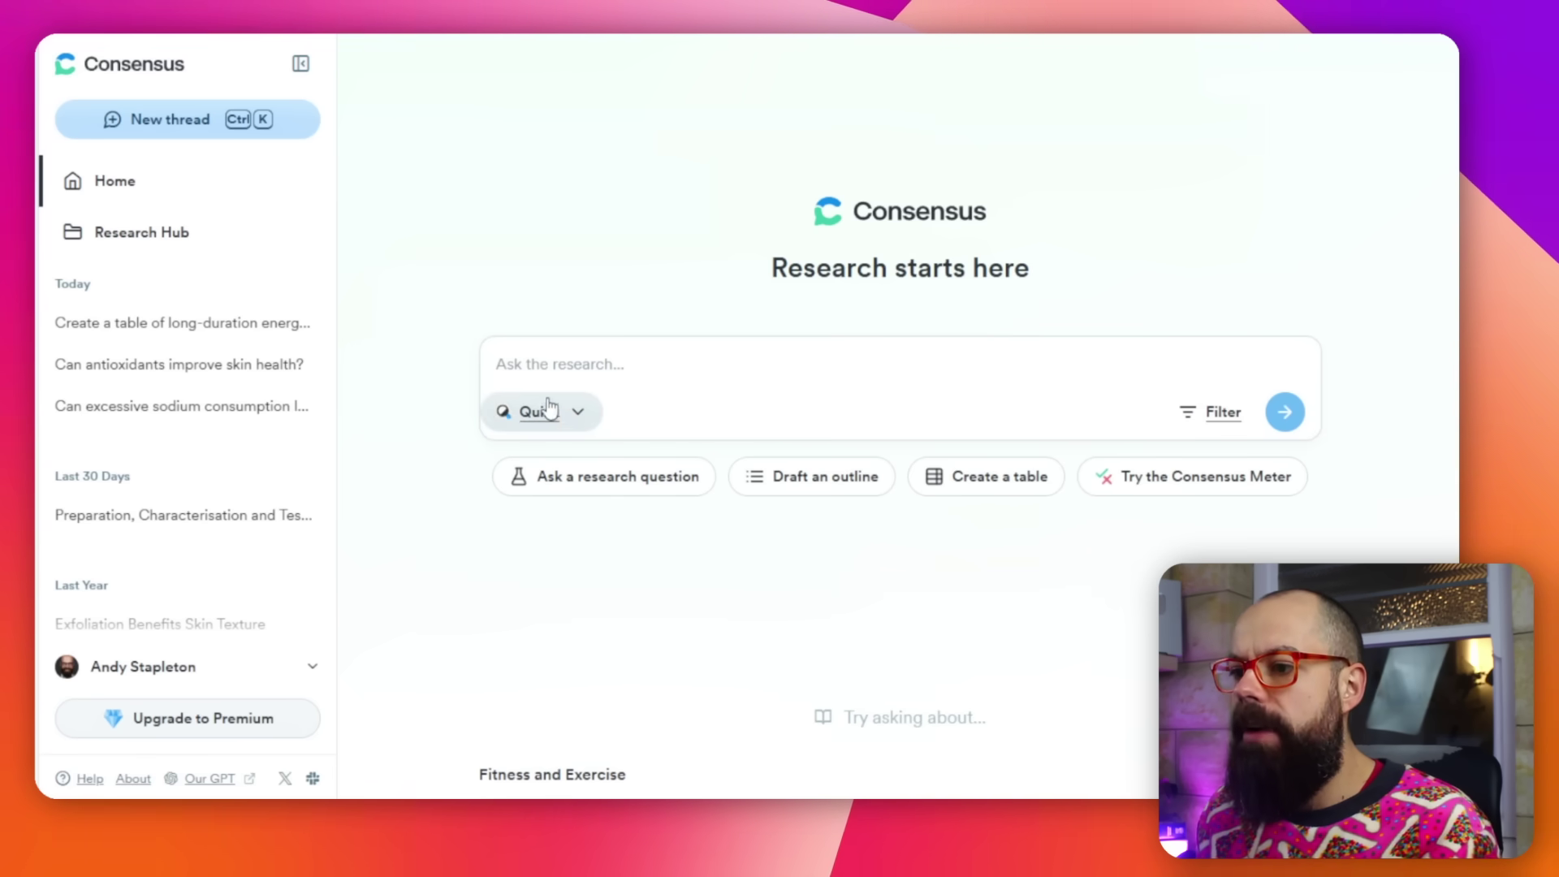
left_click(568, 416)
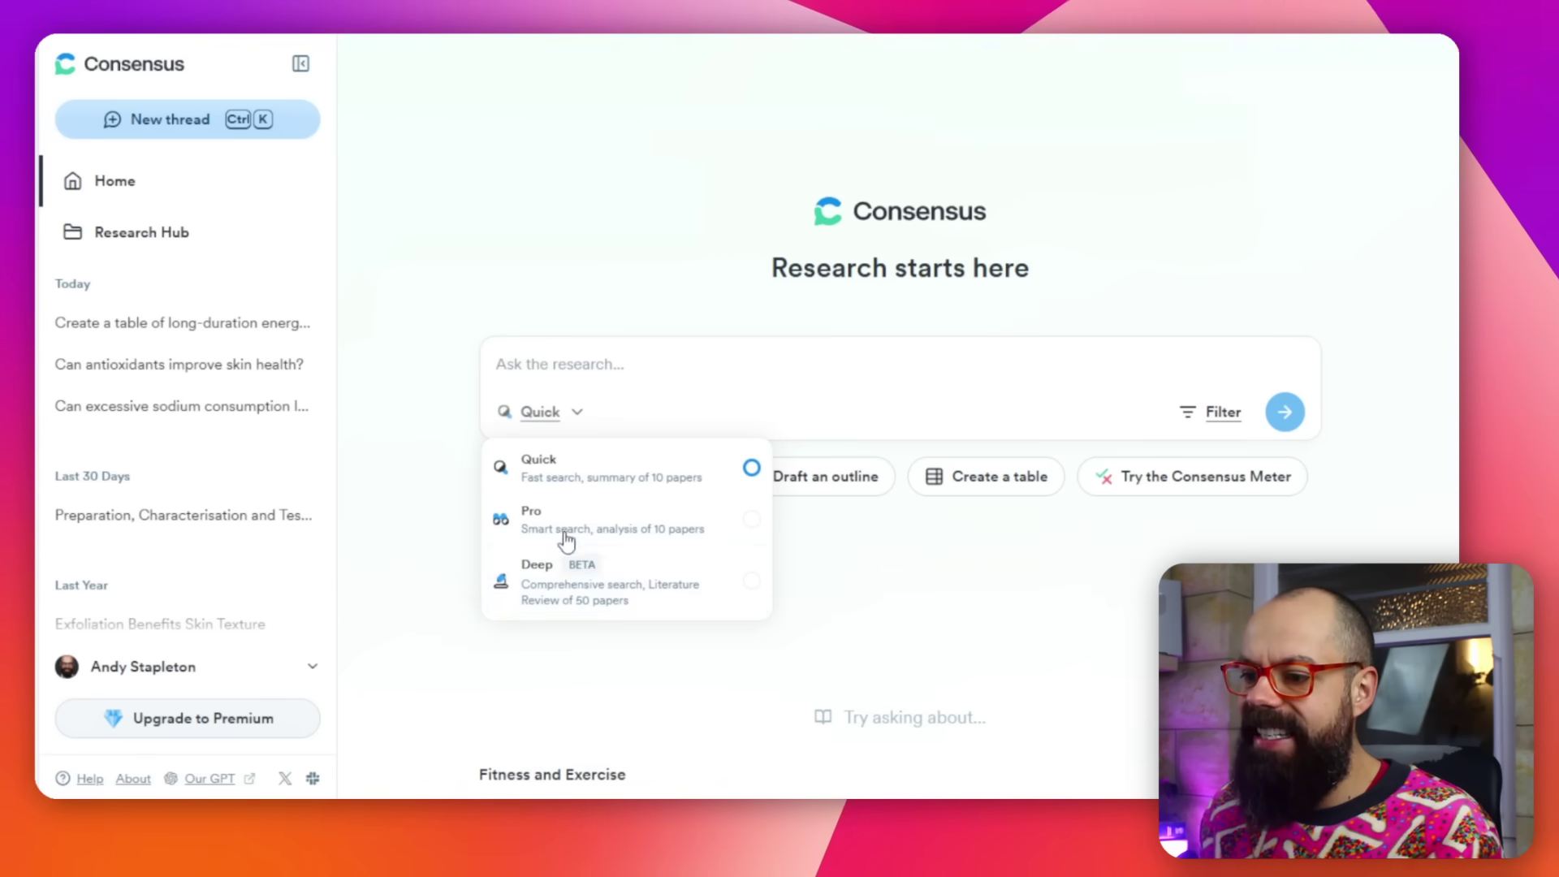
left_click(571, 594)
left_click(605, 372)
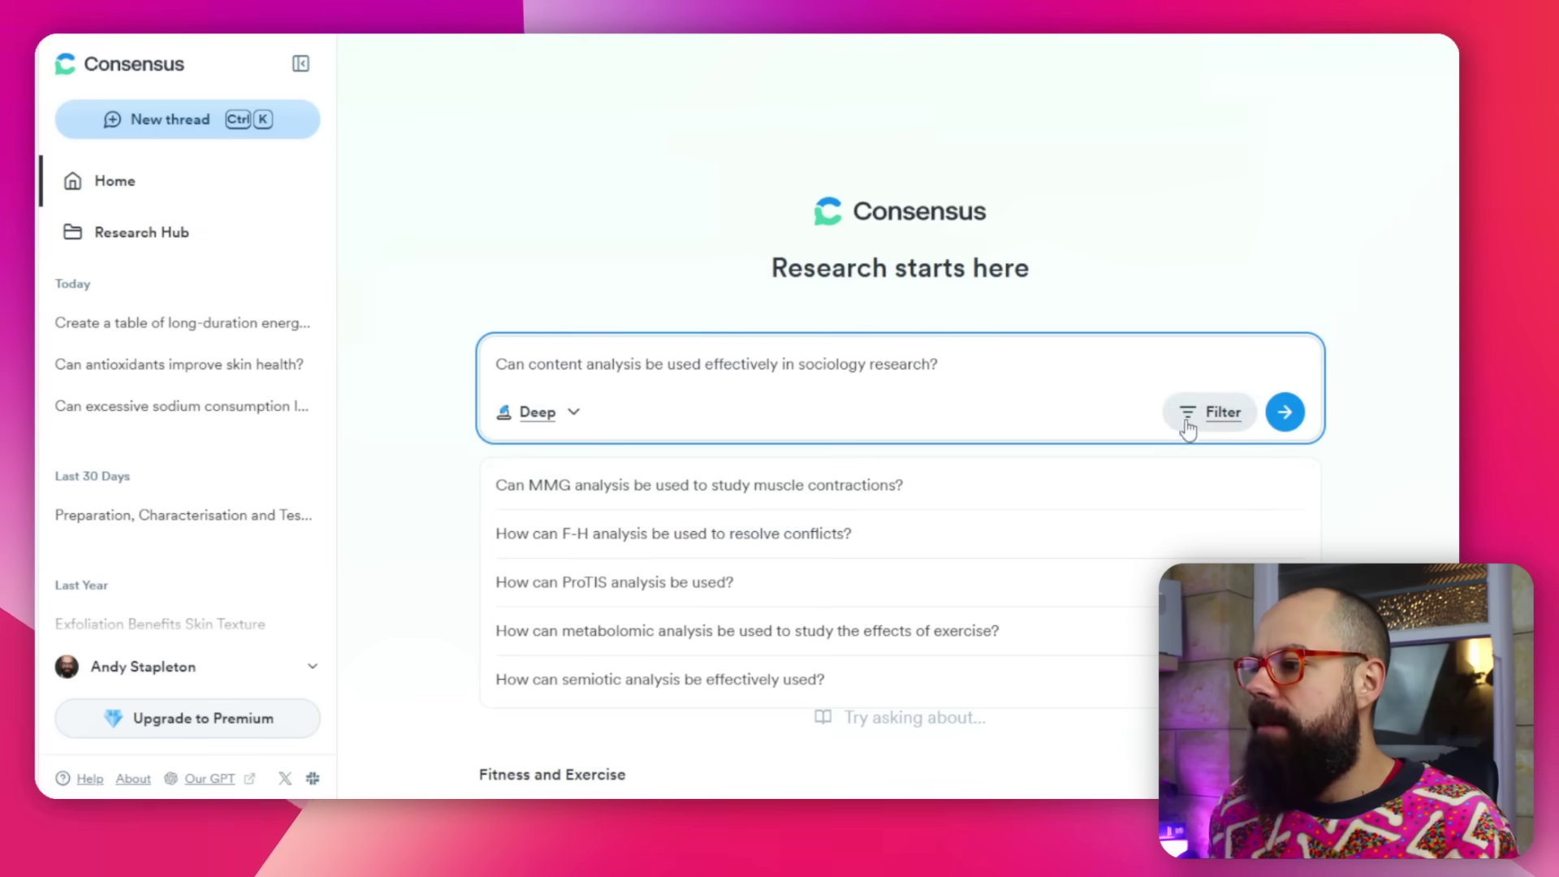
left_click(1211, 412)
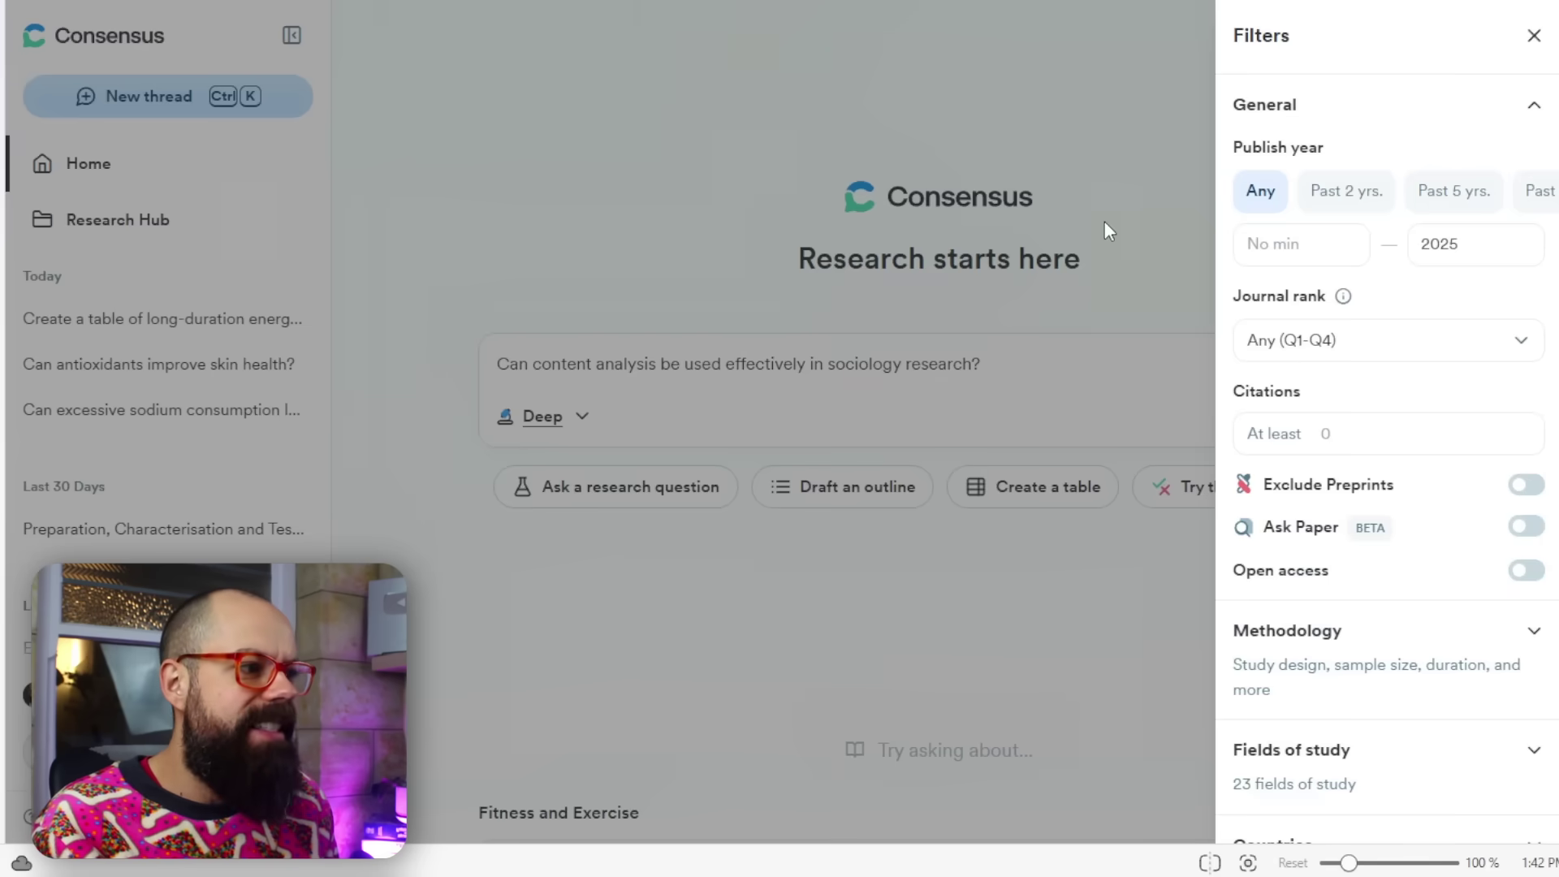
left_click(1108, 231)
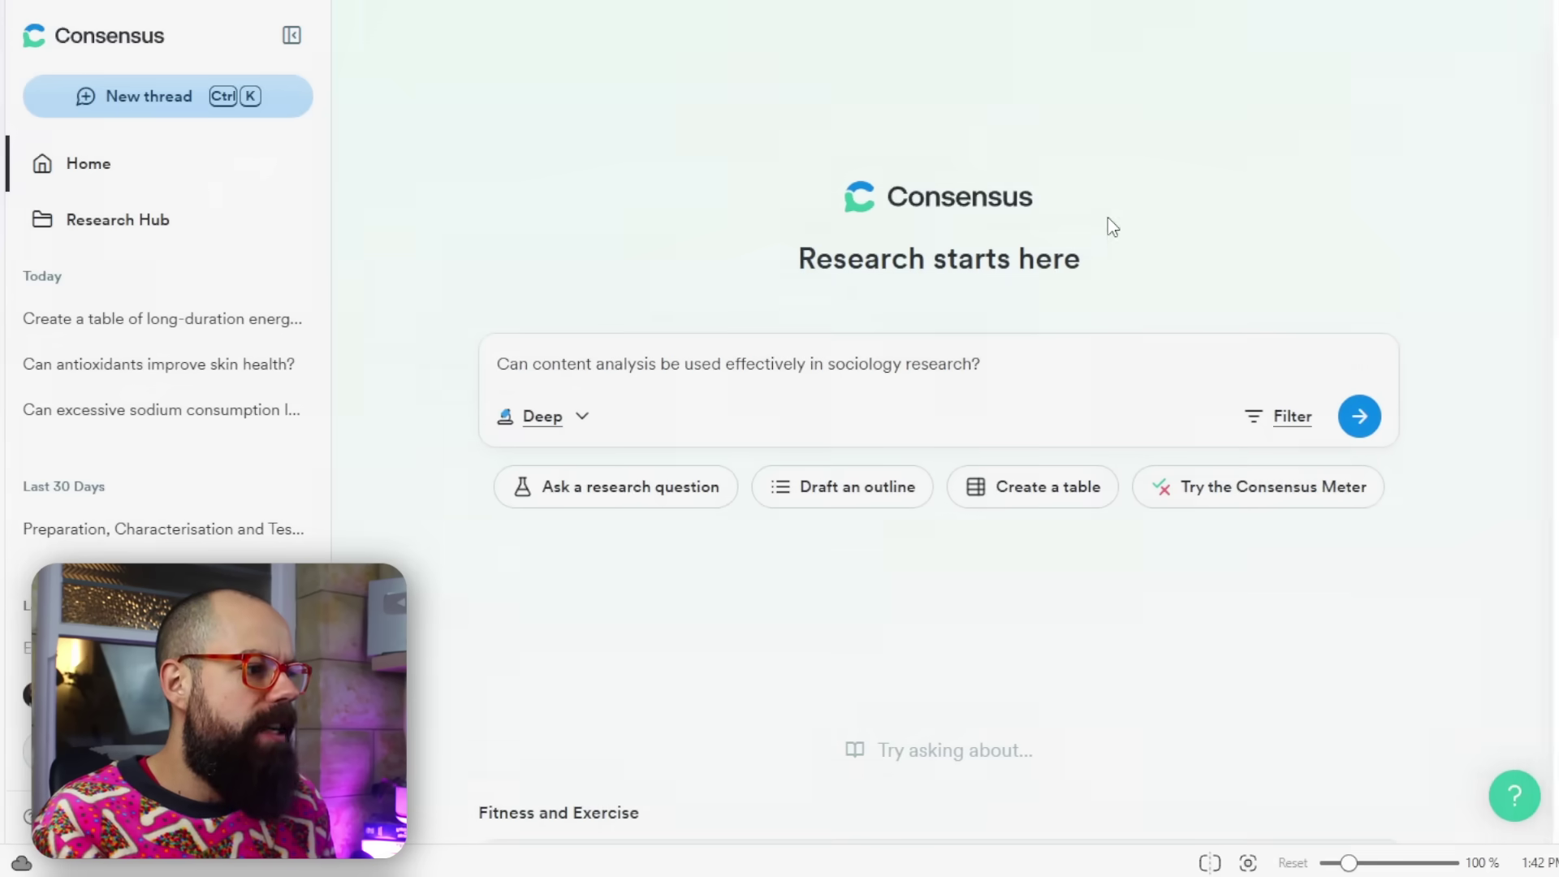
Step: Run the Deep search on content analysis in sociology and follow its progress
left_click(1370, 426)
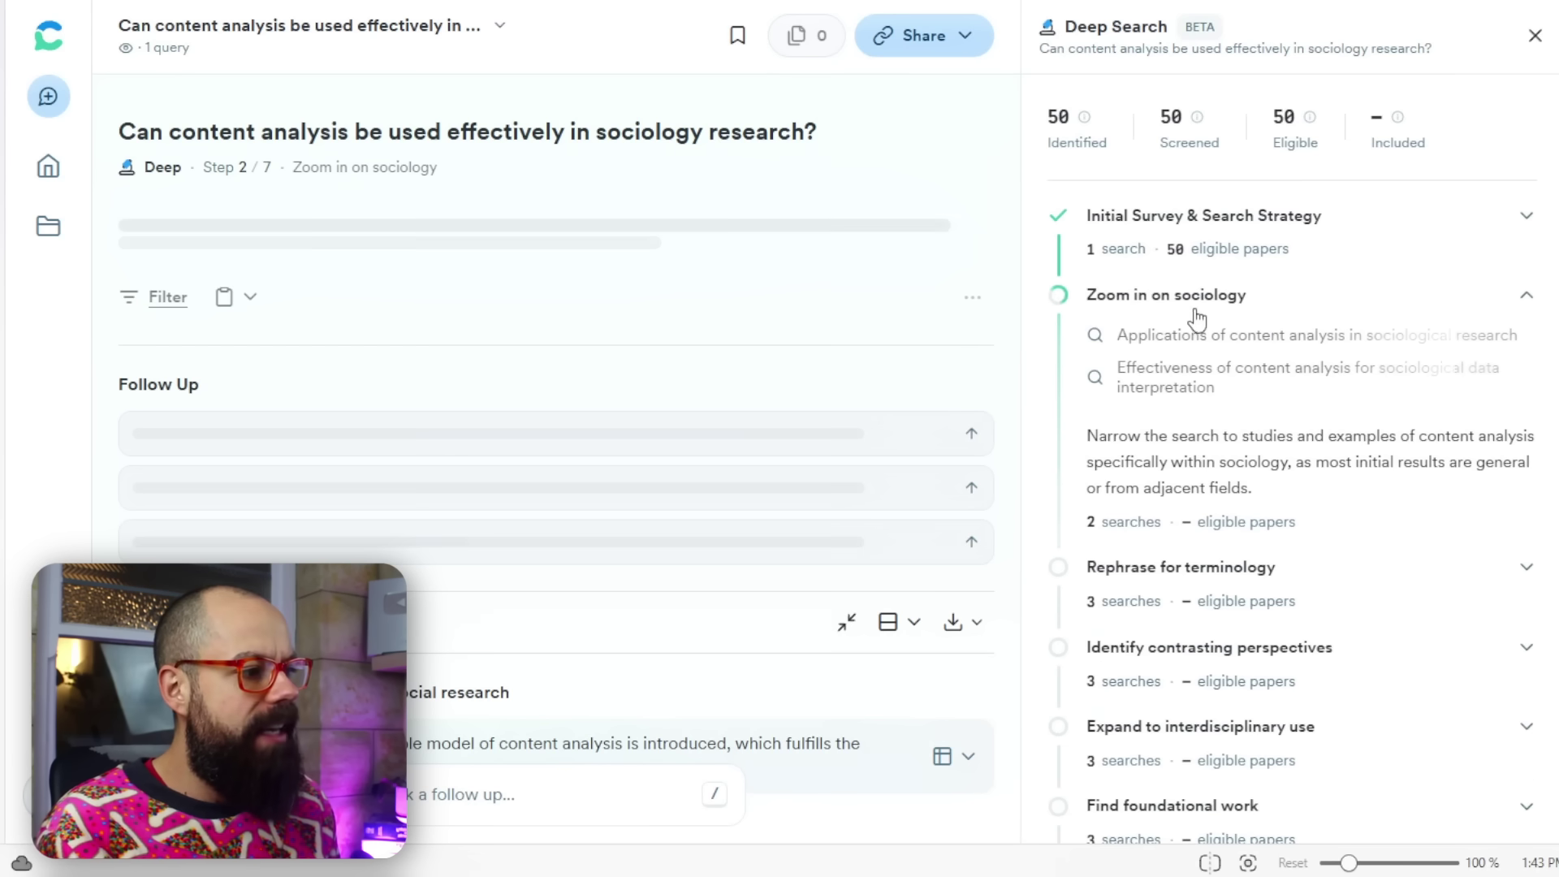
scroll(1202, 320, "down", 2)
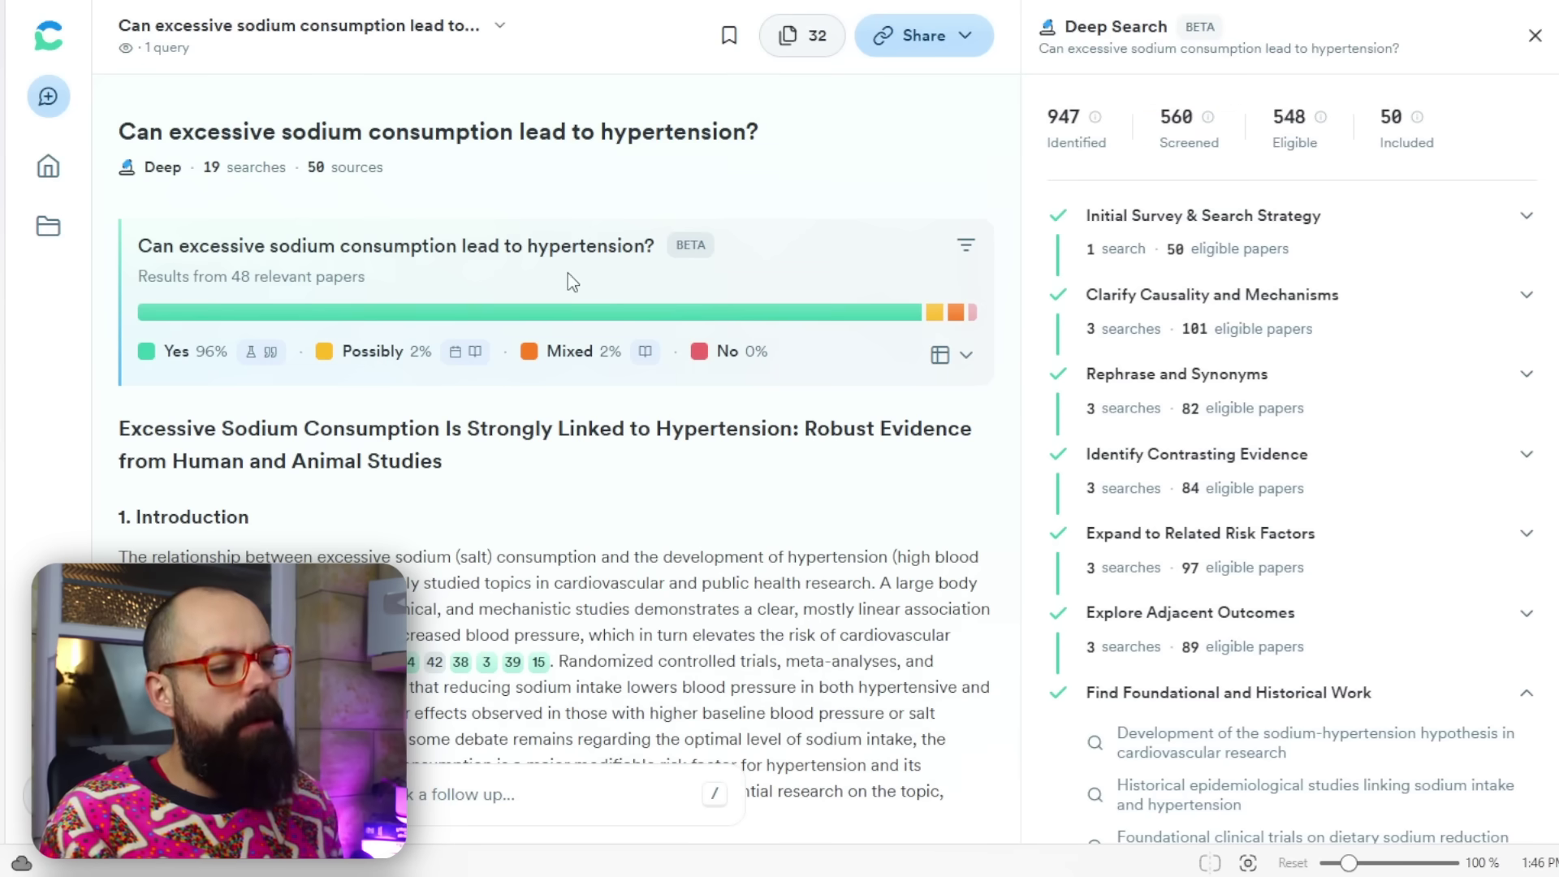
left_click(1527, 216)
left_click(1527, 216)
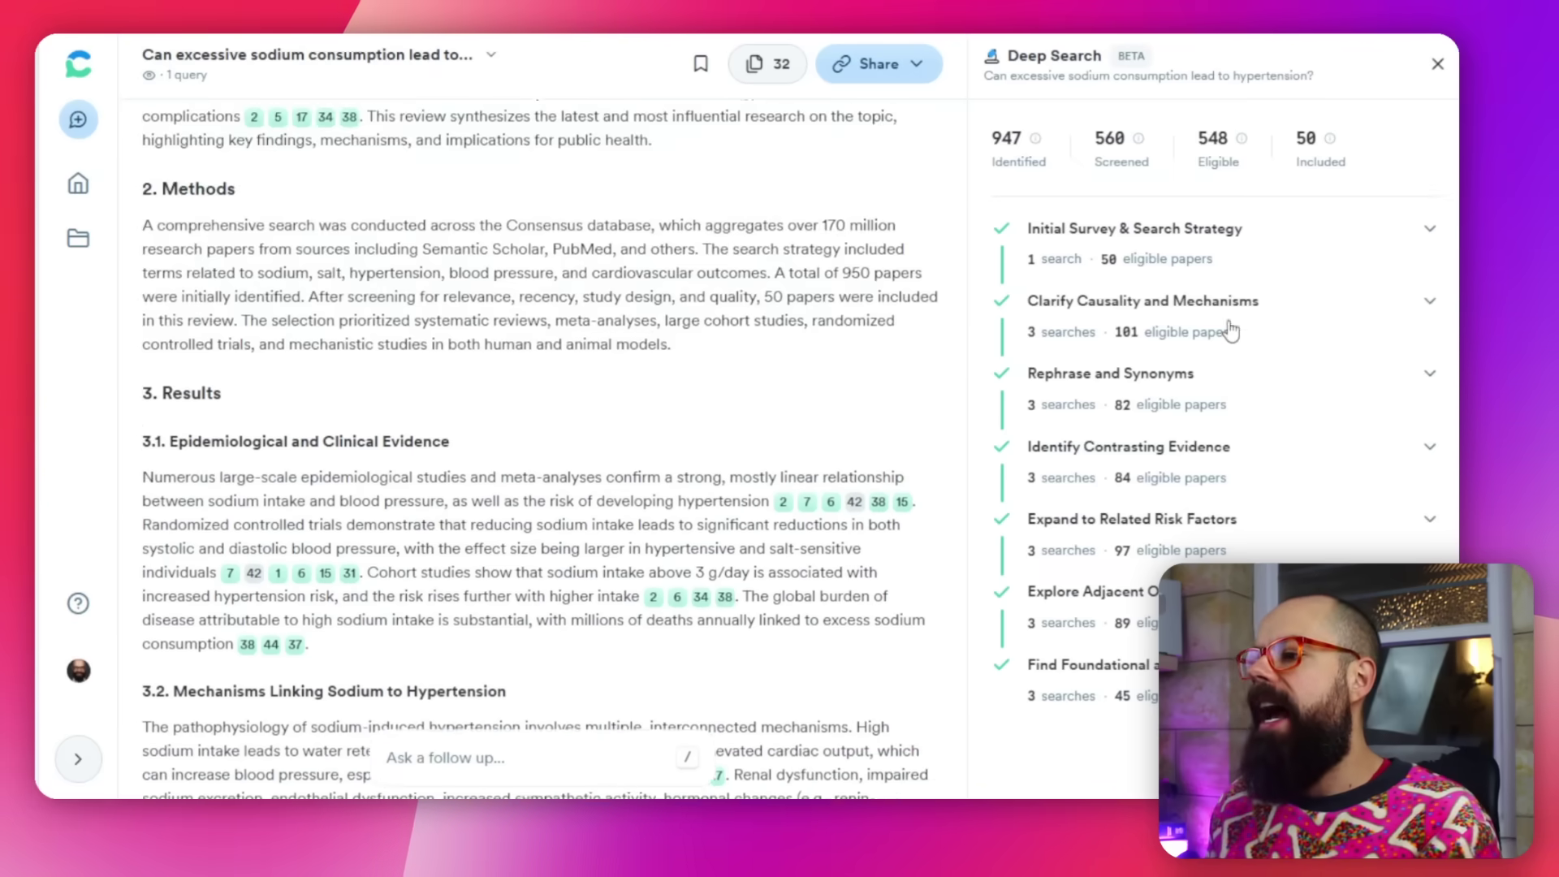
scroll(712, 361, "up", 15)
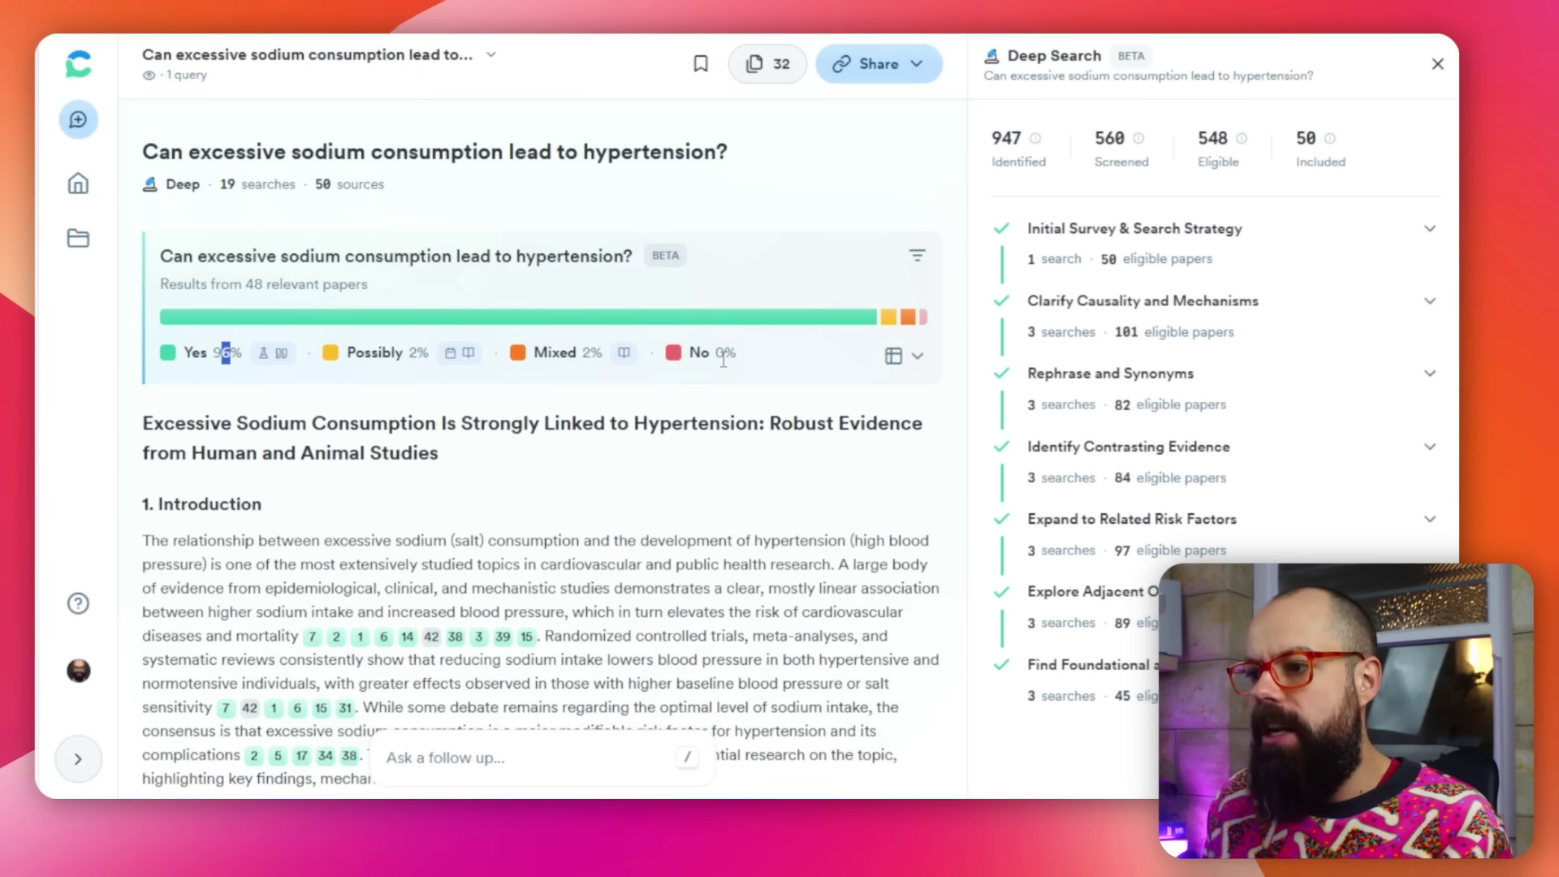
left_click_drag(717, 354, 723, 353)
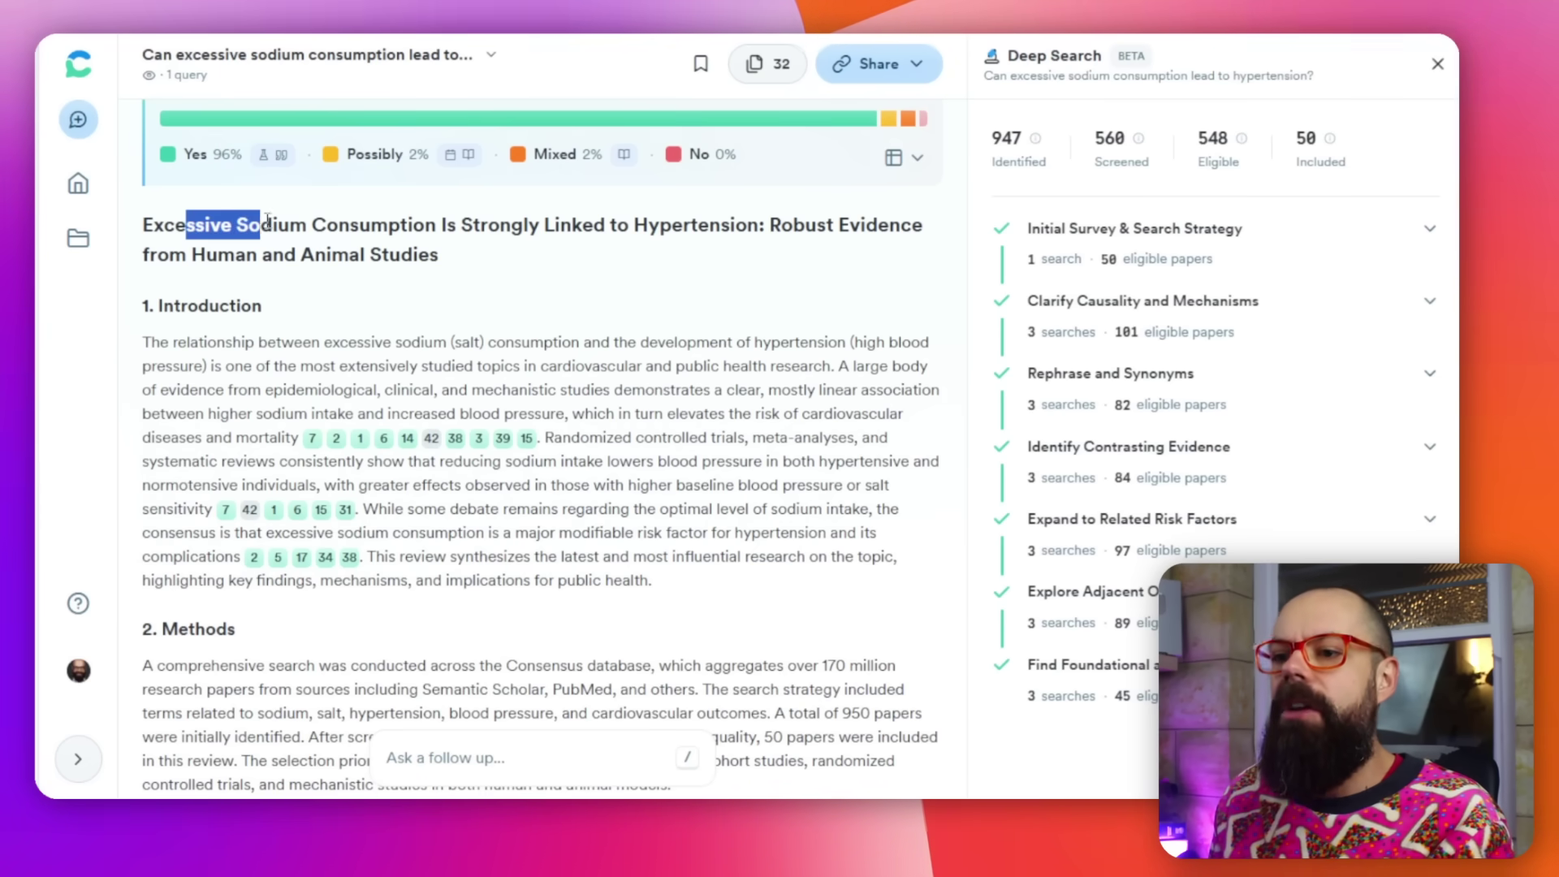
scroll(209, 307, "down", 3)
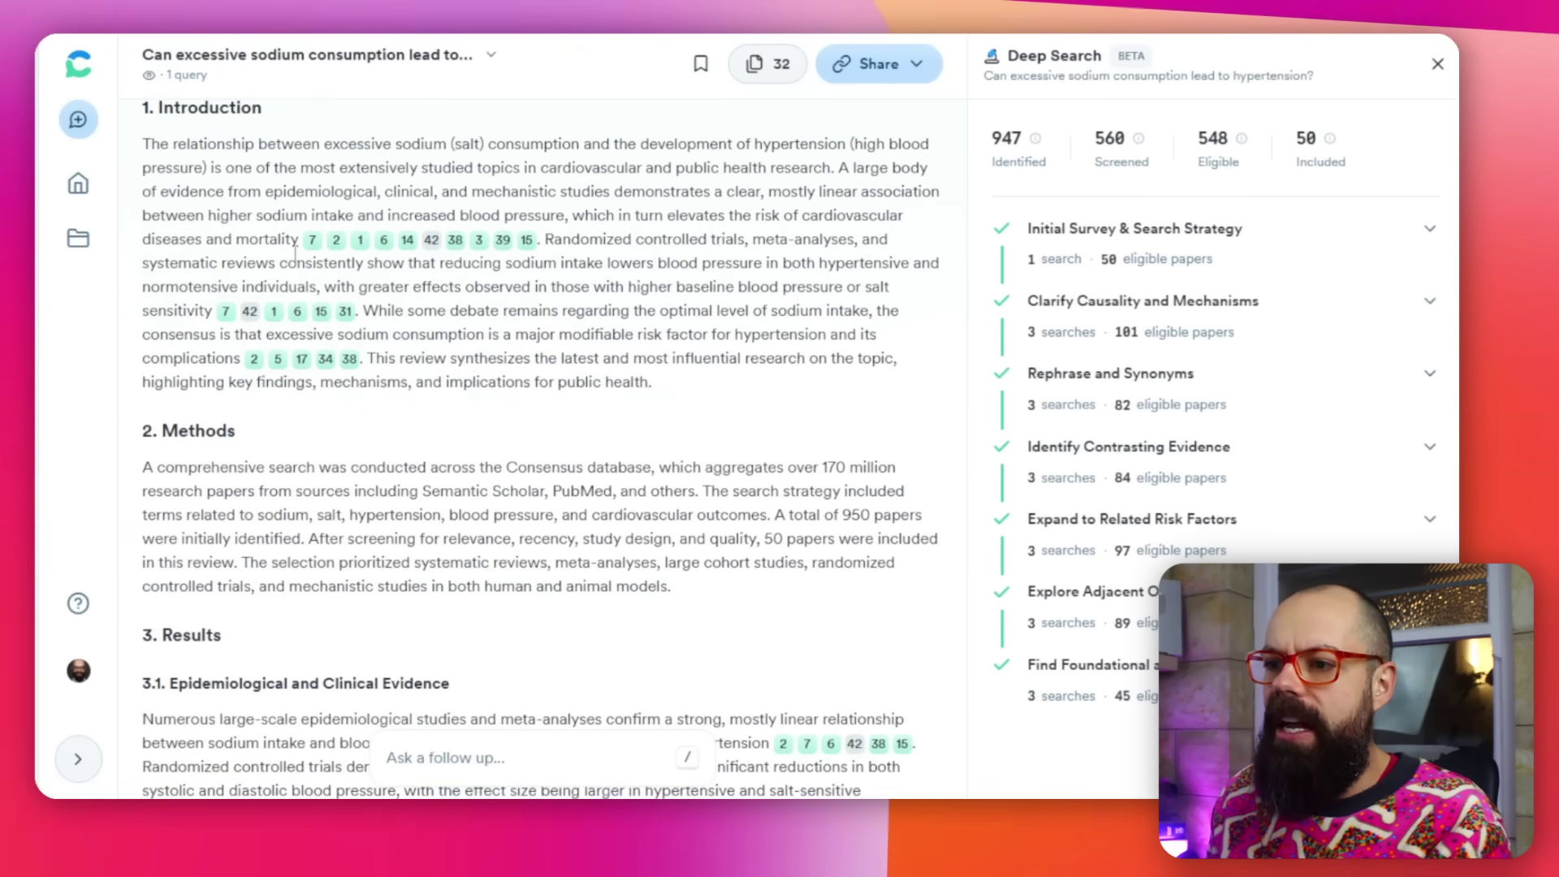
mouse_move(358, 247)
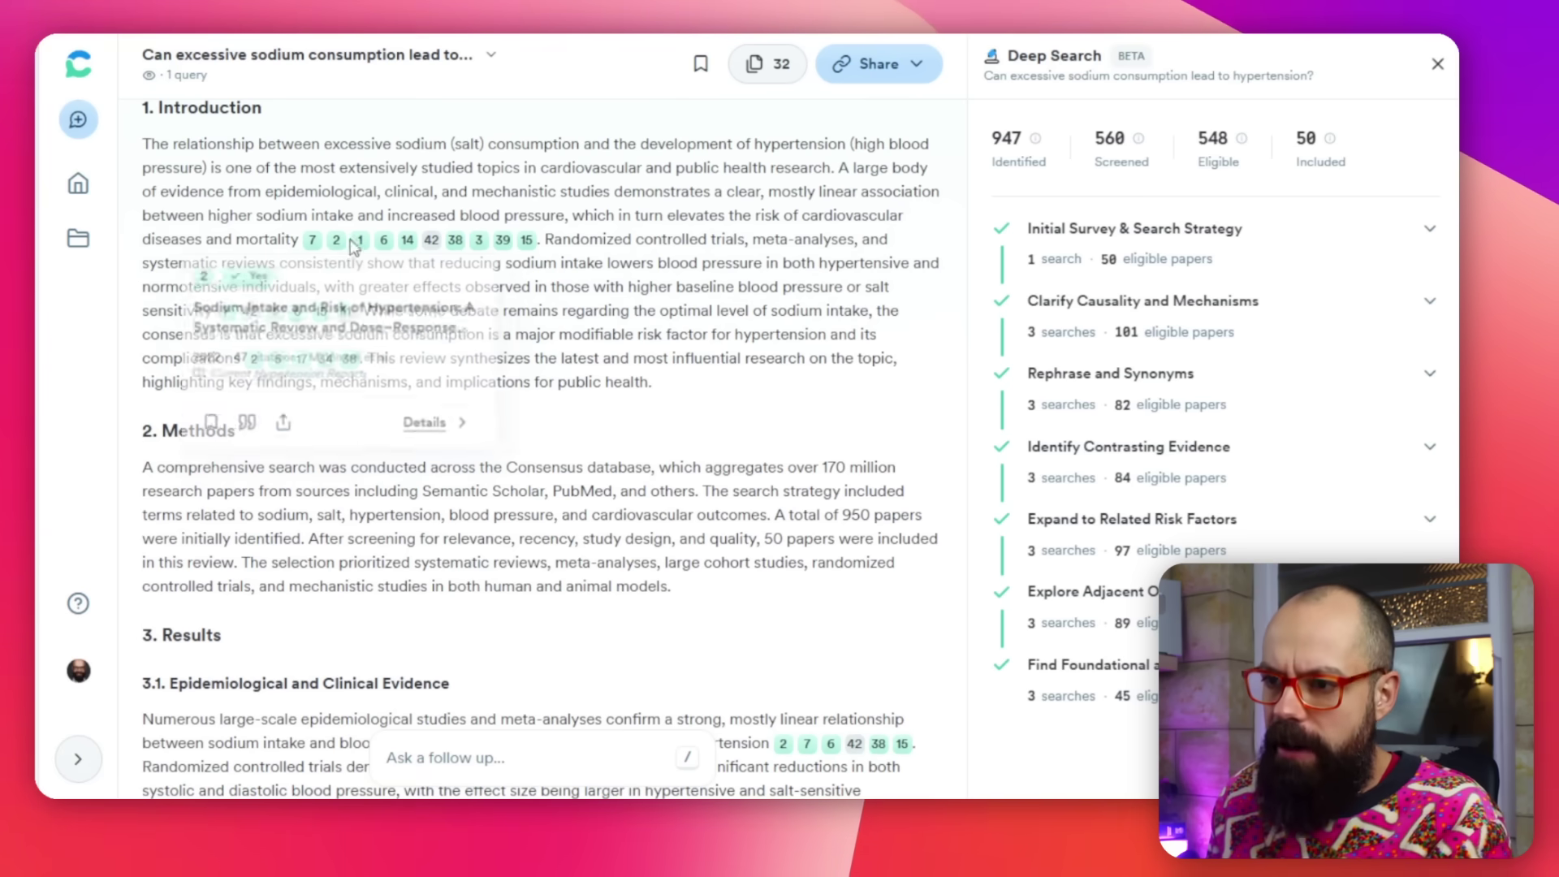
mouse_move(432, 243)
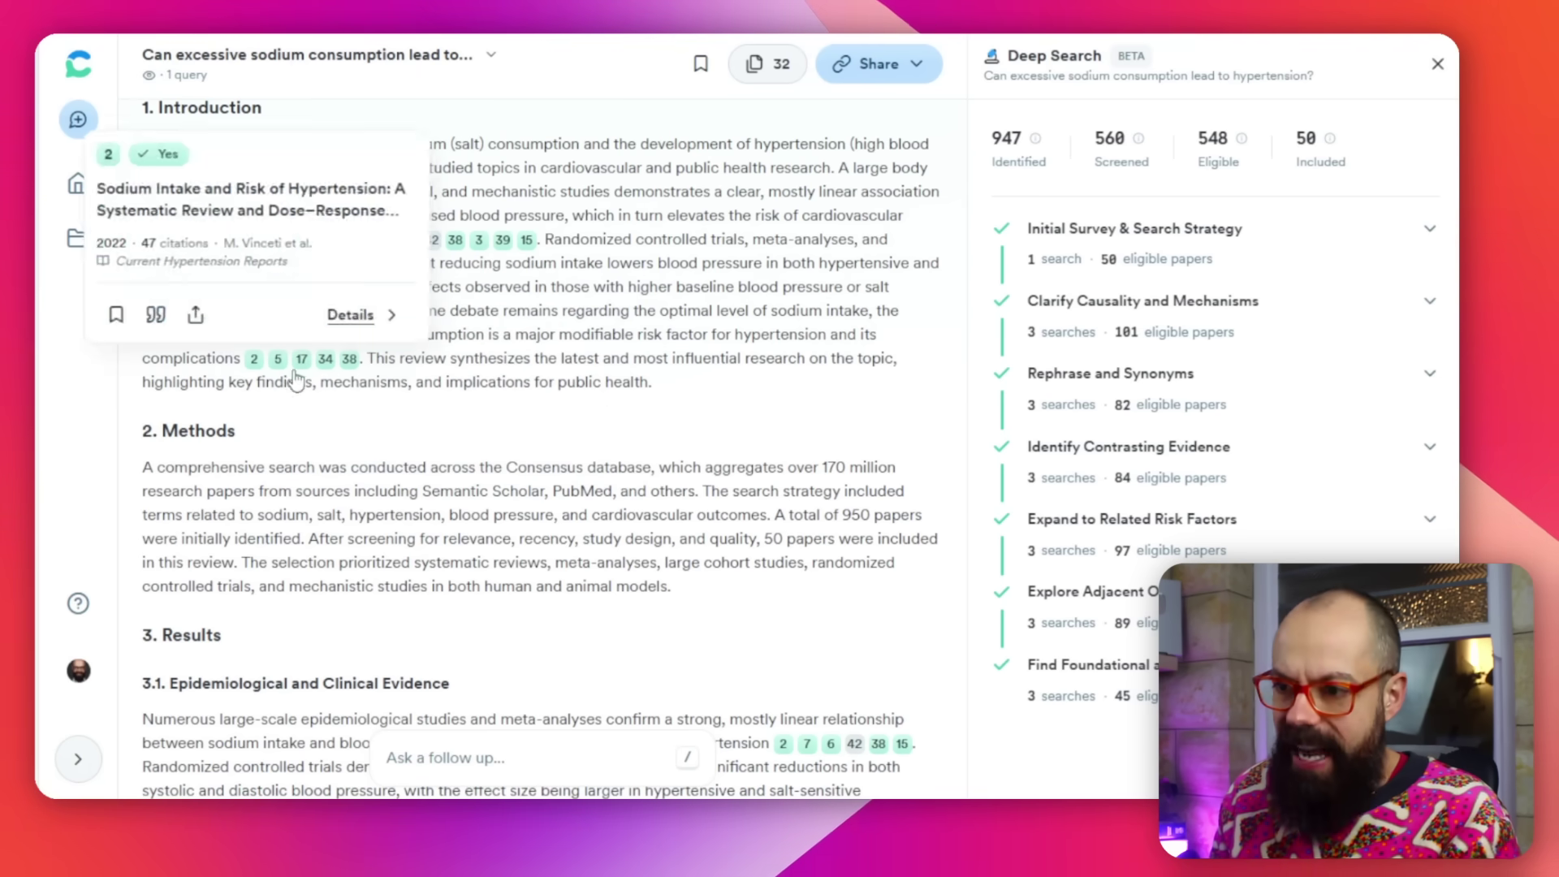
scroll(508, 394, "down", 3)
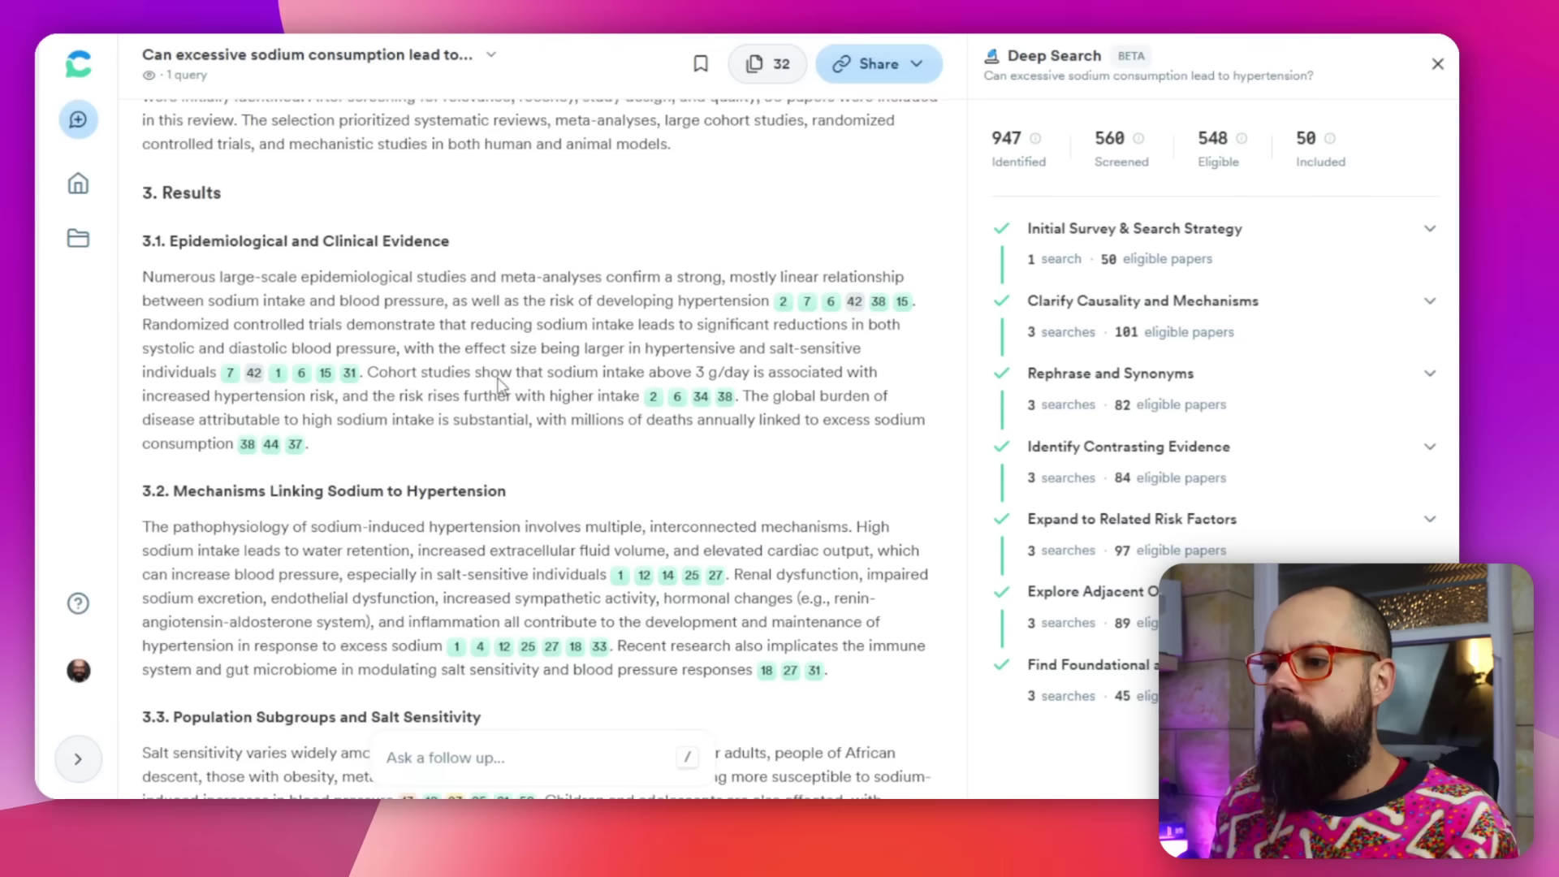
scroll(544, 333, "down", 2)
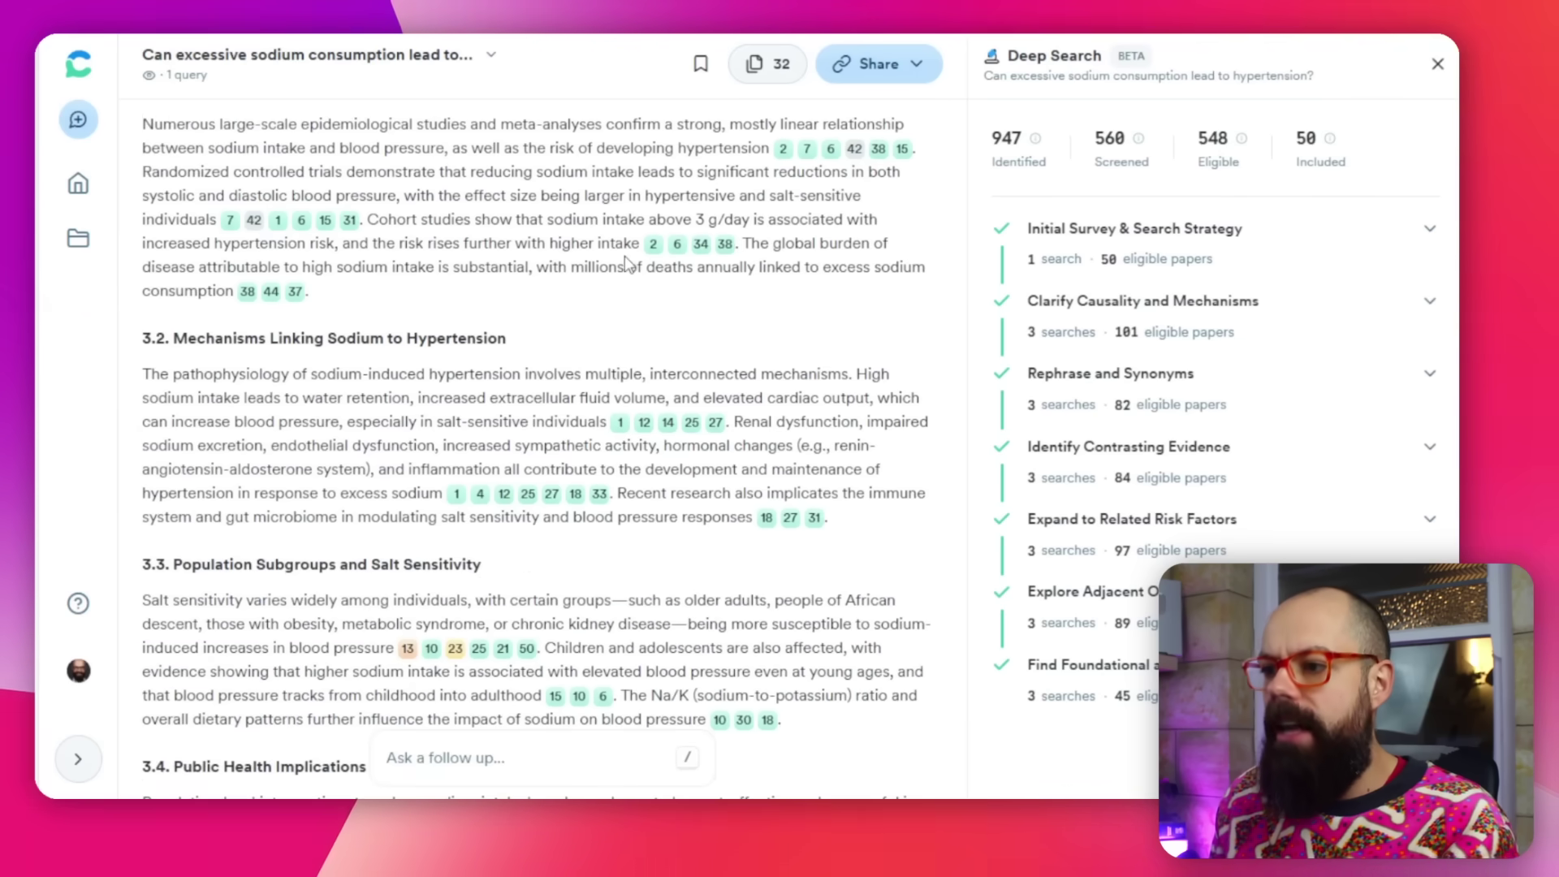
scroll(533, 224, "up", 4)
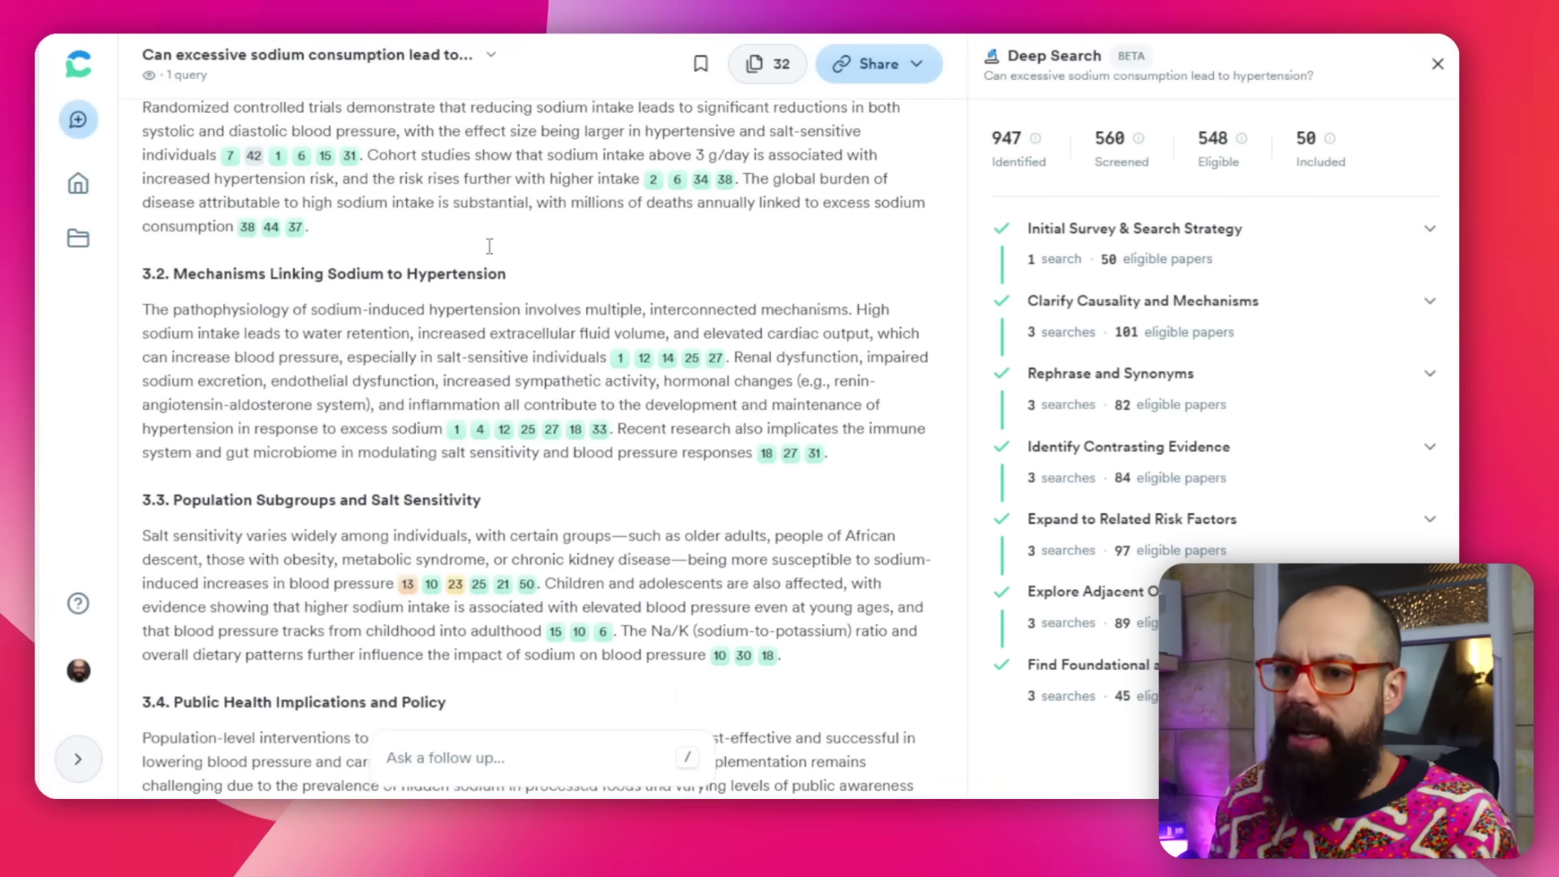
scroll(520, 235, "down", 12)
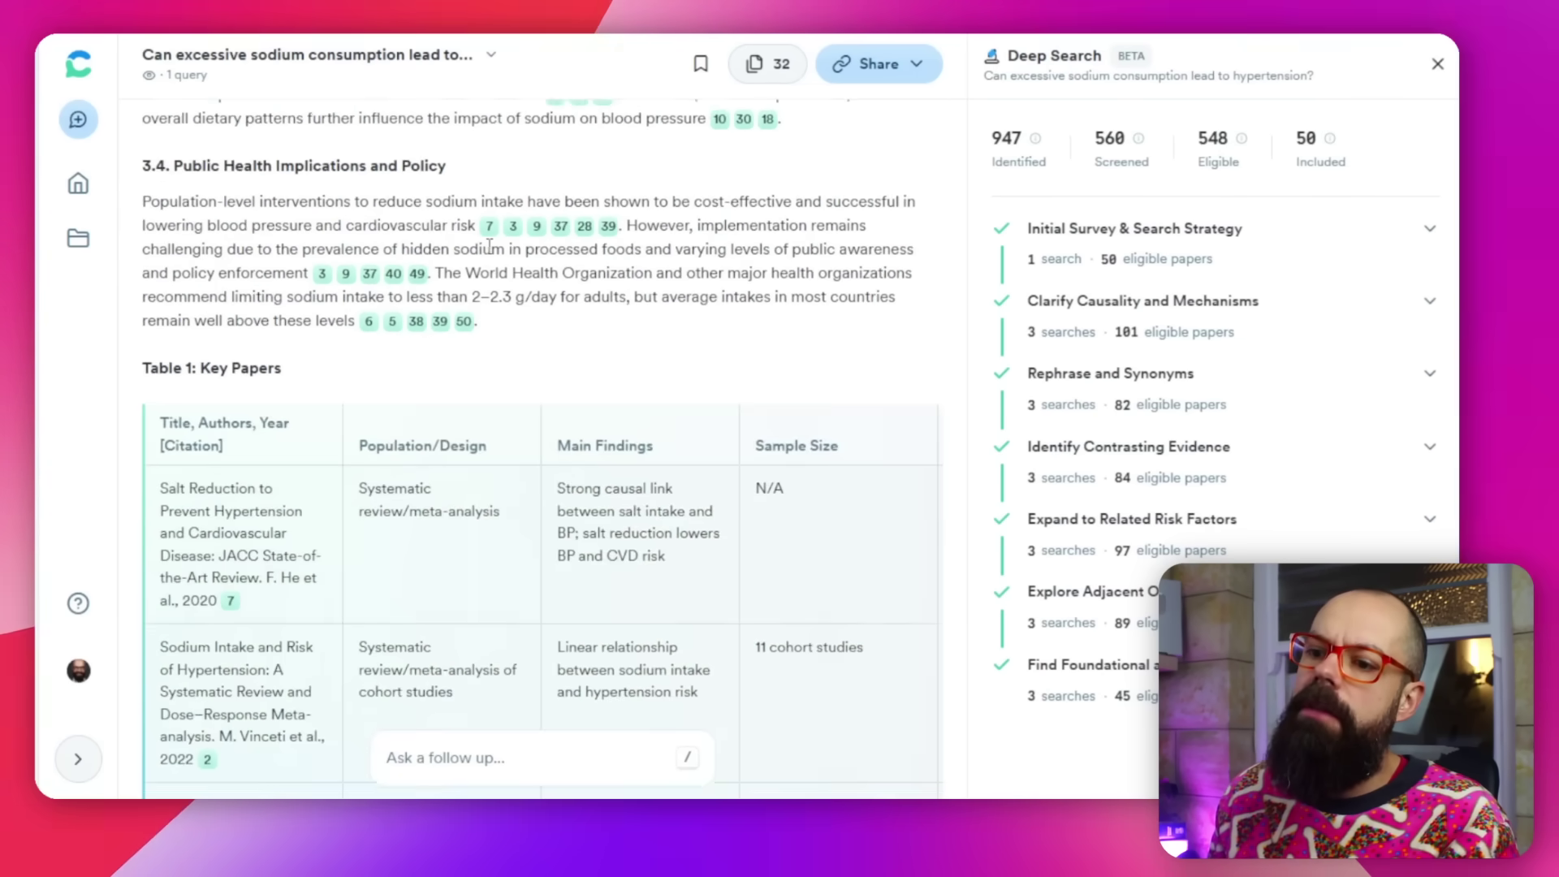
scroll(325, 244, "down", 4)
scroll(241, 259, "up", 3)
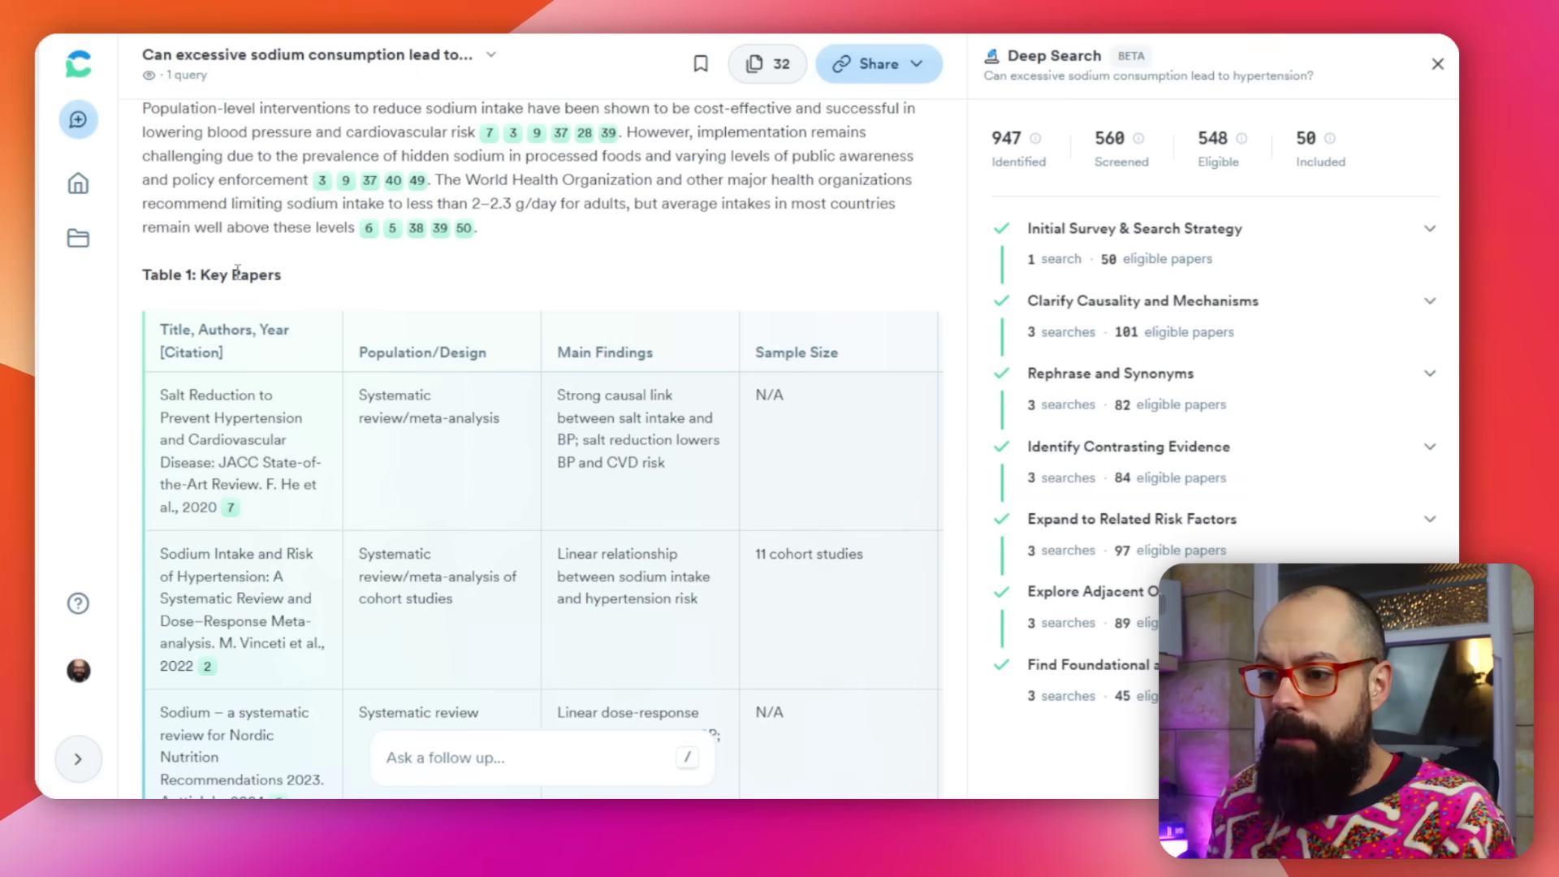
scroll(513, 390, "down", 12)
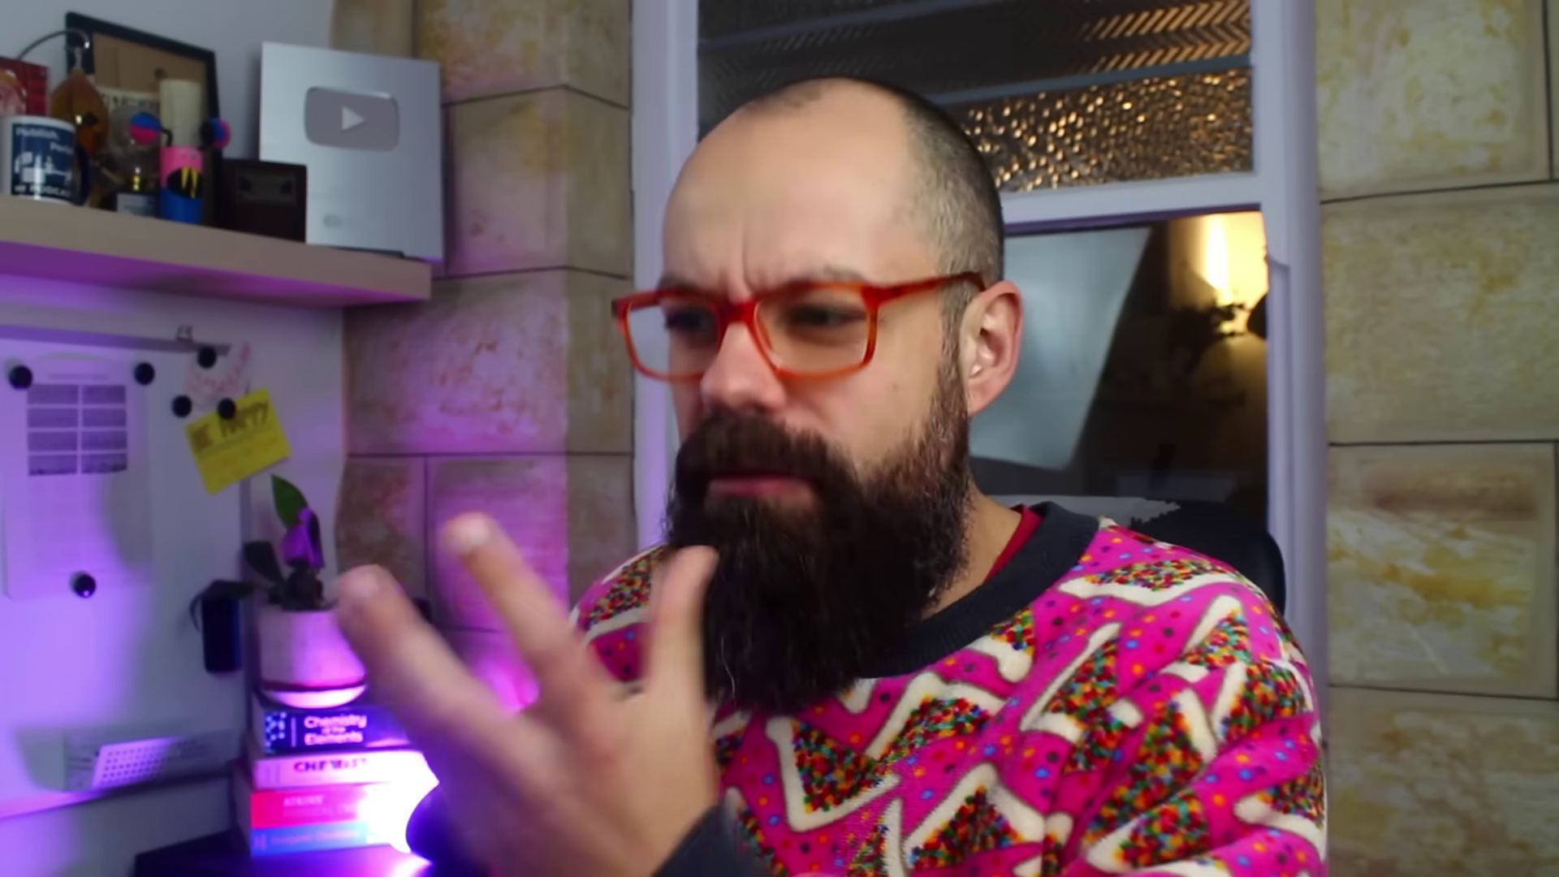
scroll(388, 345, "down", 5)
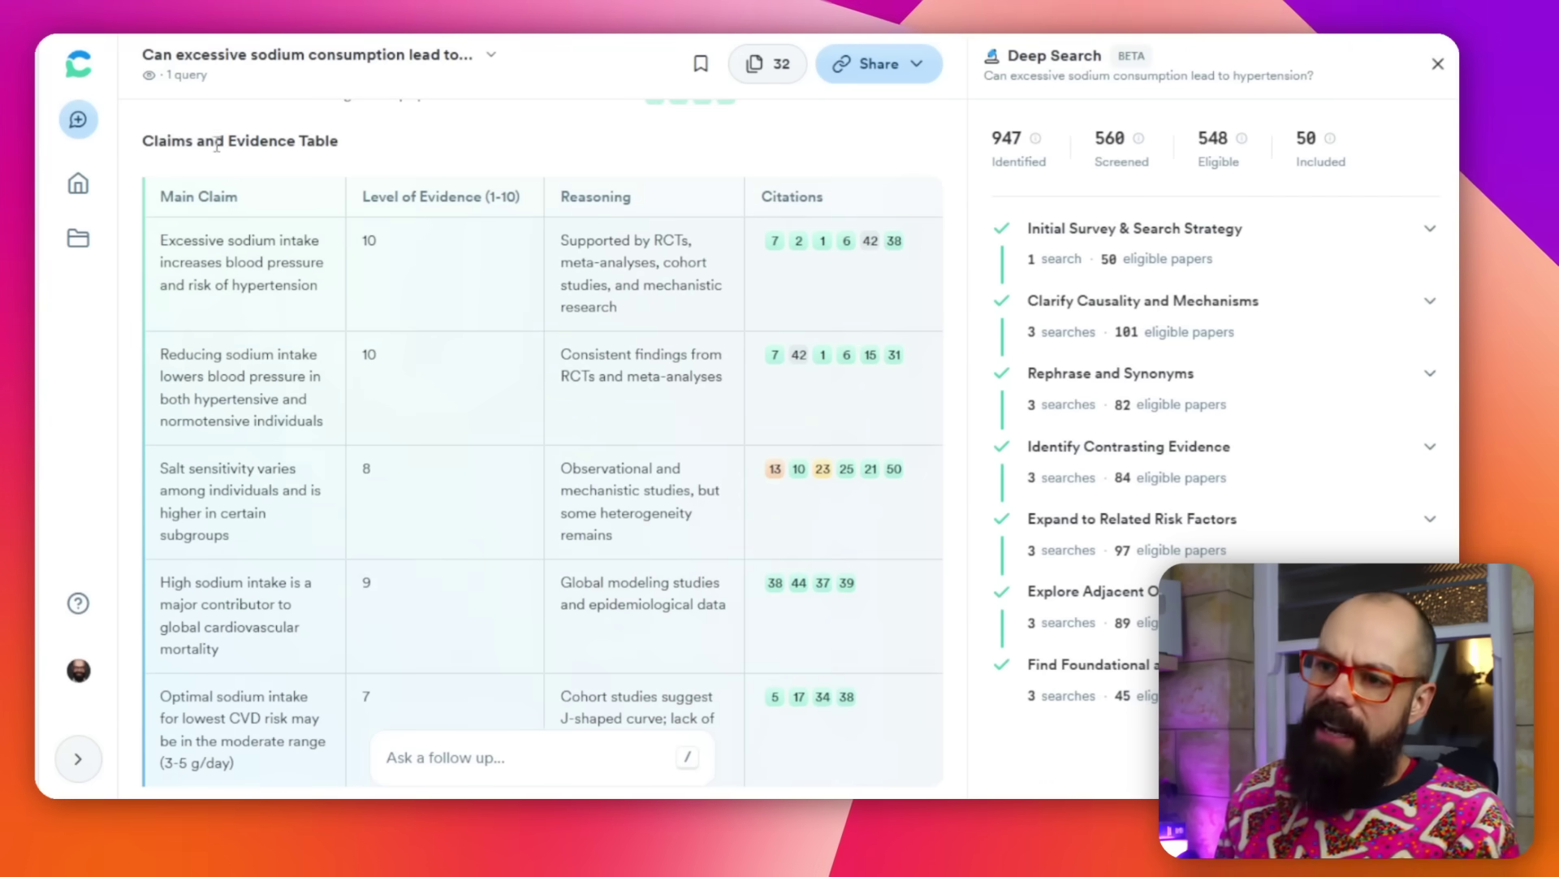
scroll(309, 171, "down", 15)
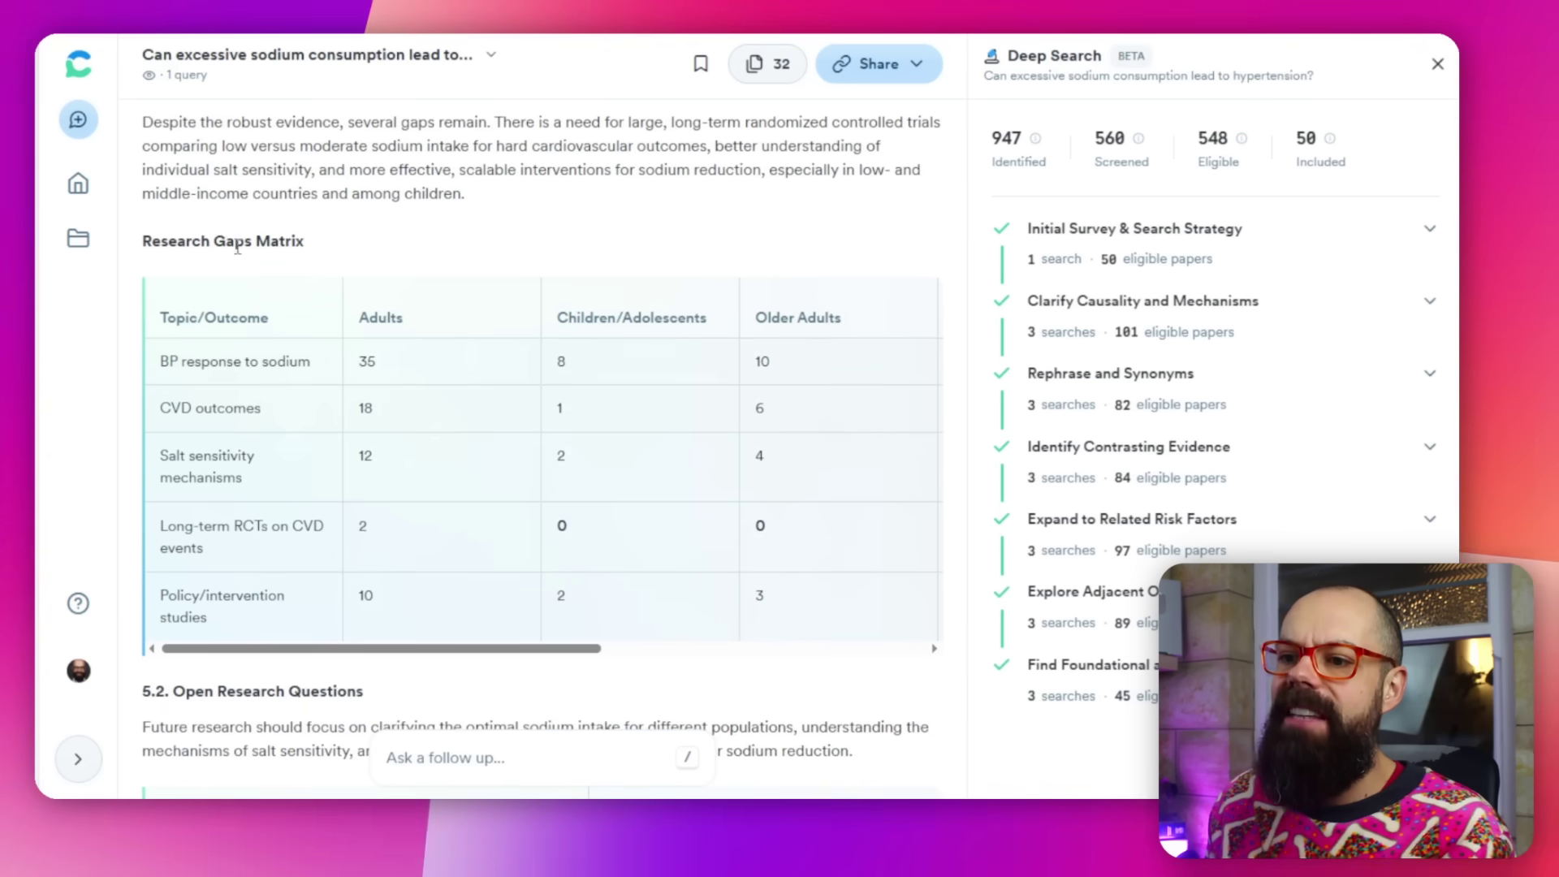
scroll(337, 522, "down", 1)
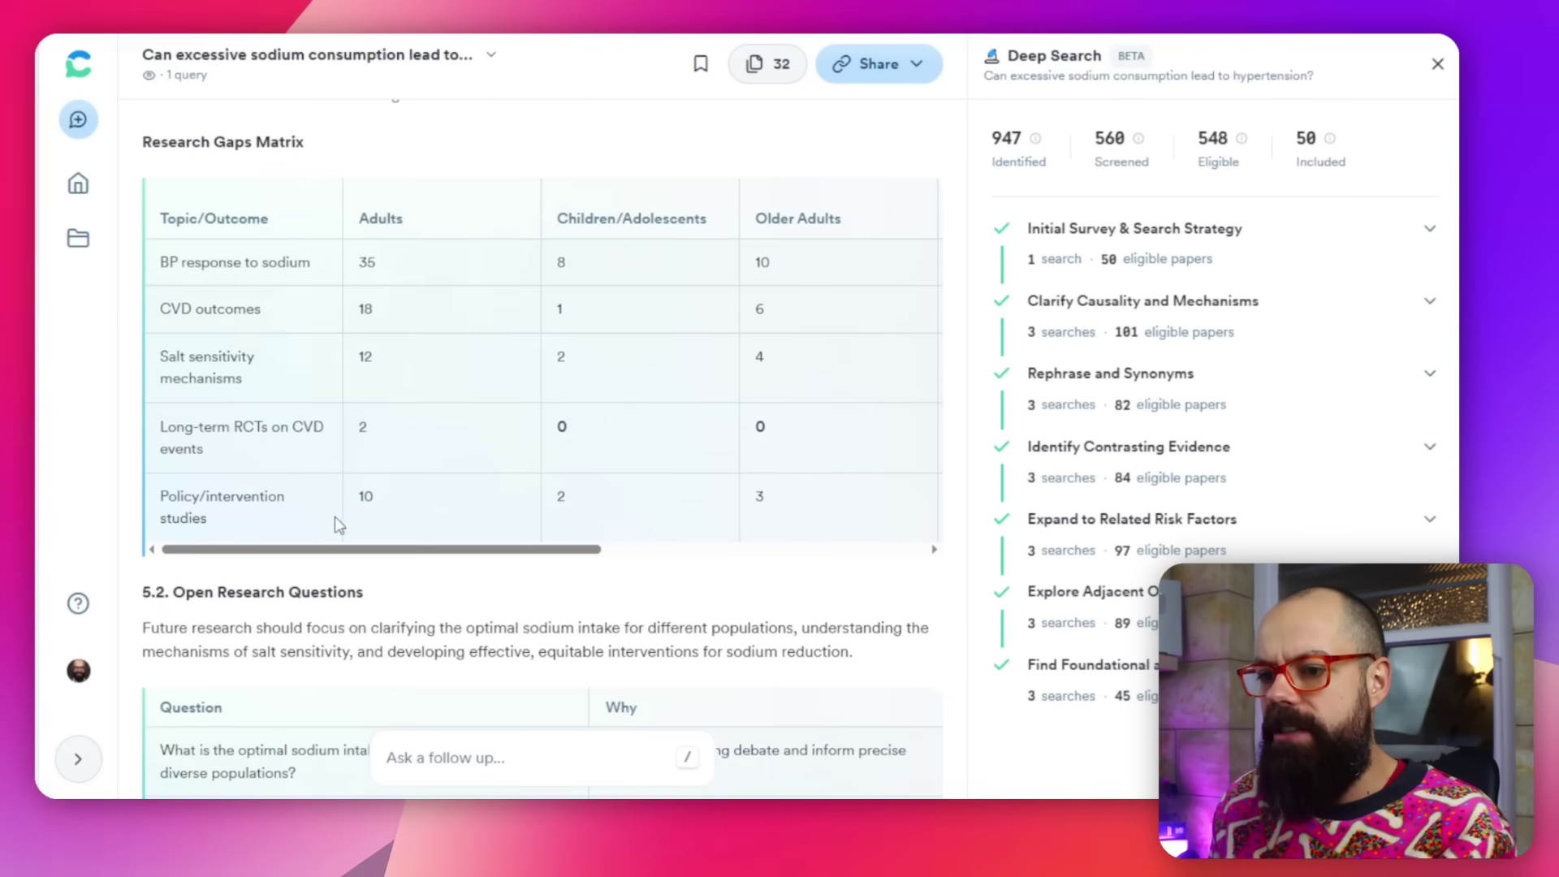
scroll(355, 557, "right", 1)
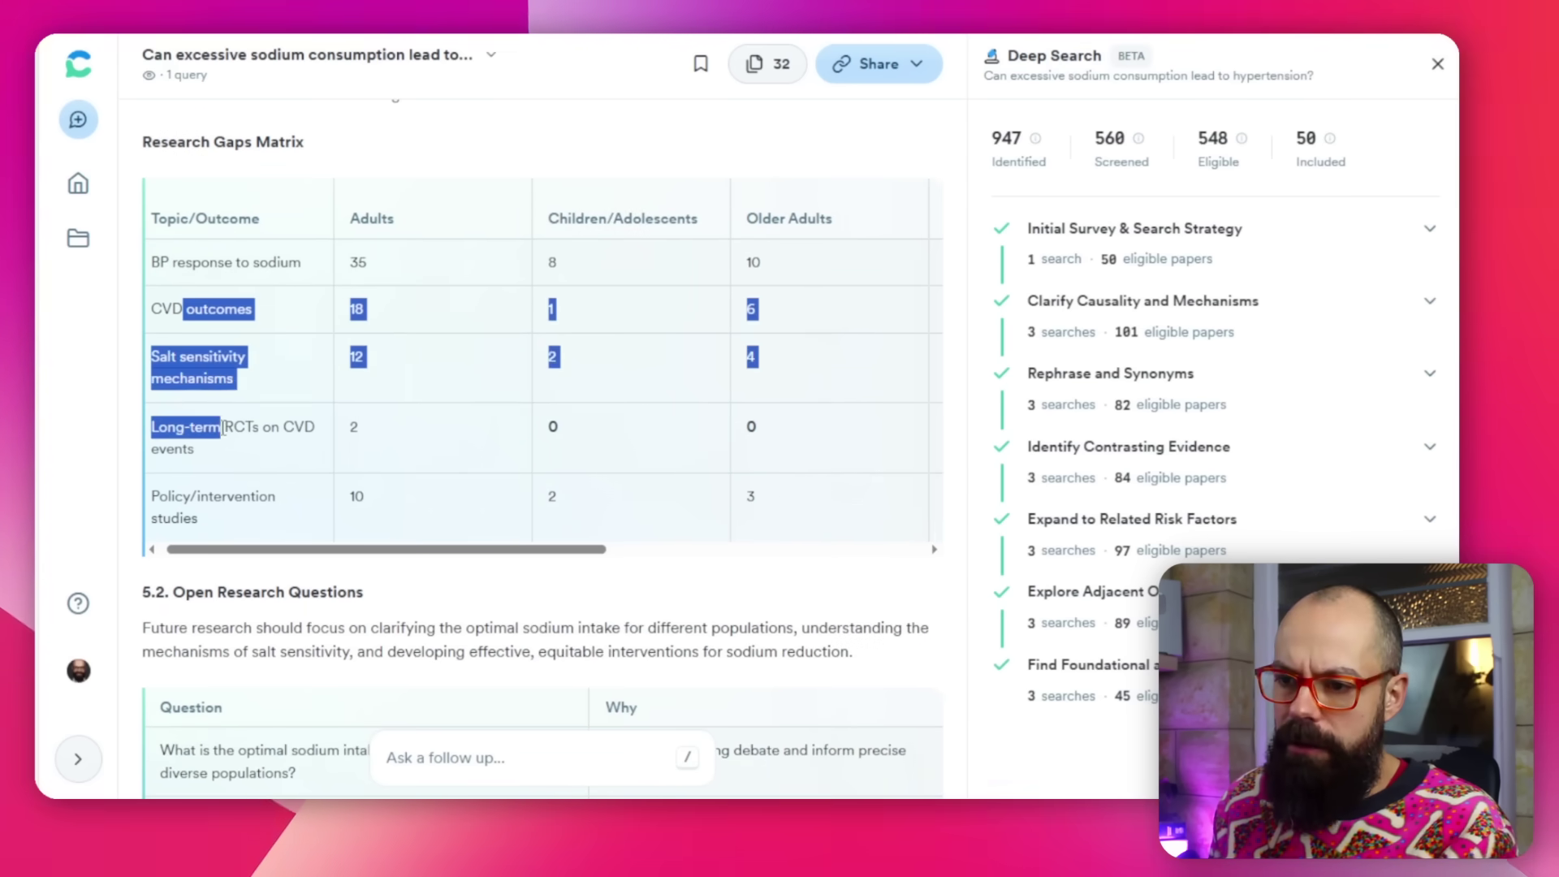
left_click_drag(310, 552, 393, 555)
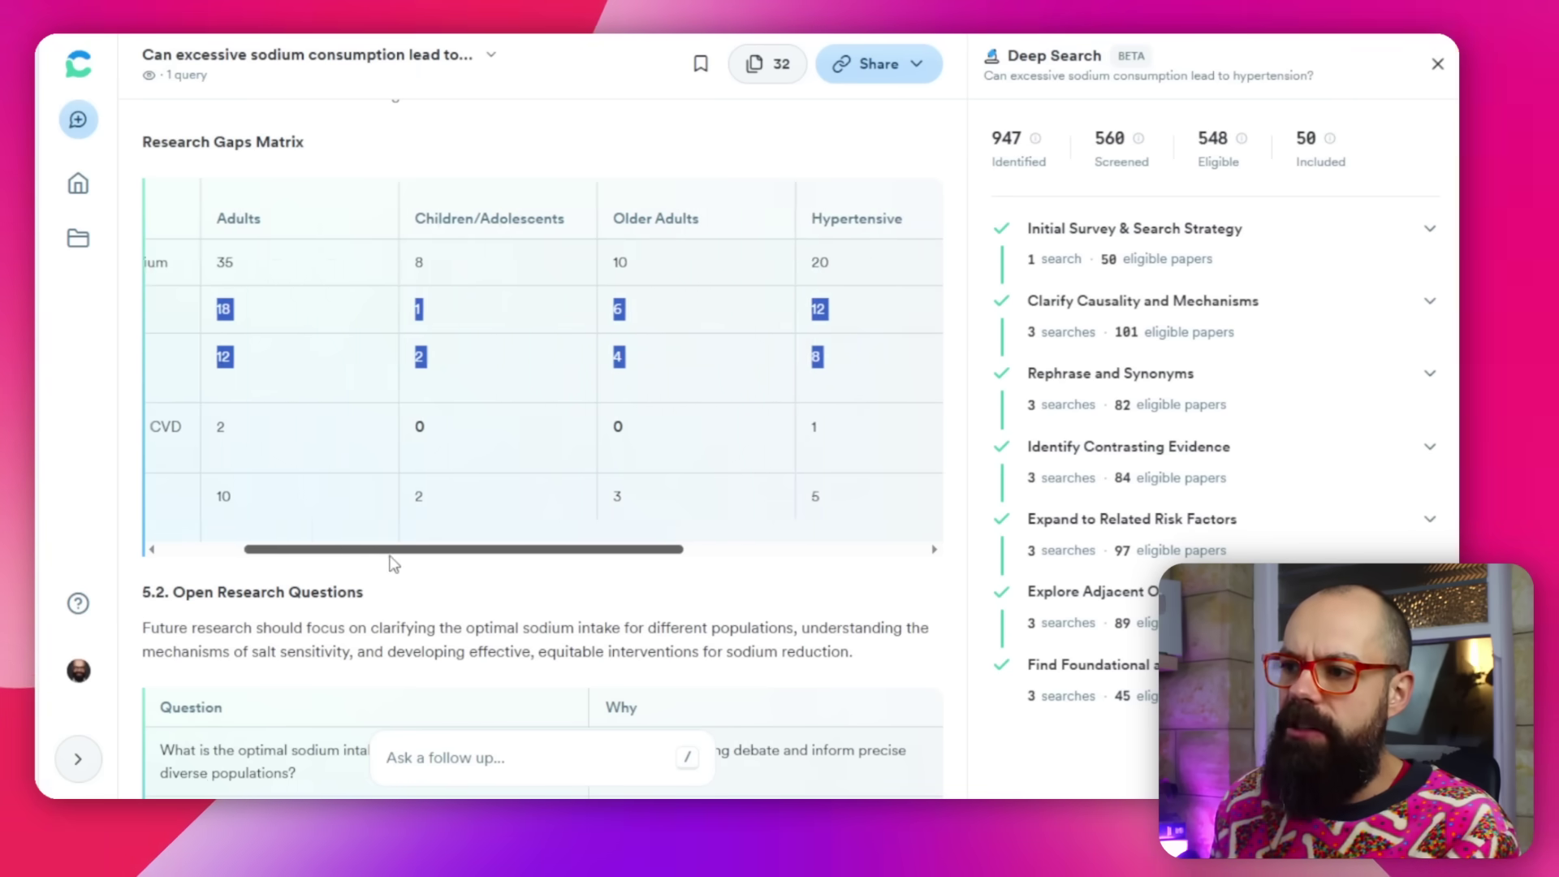
scroll(744, 426, "right", 2)
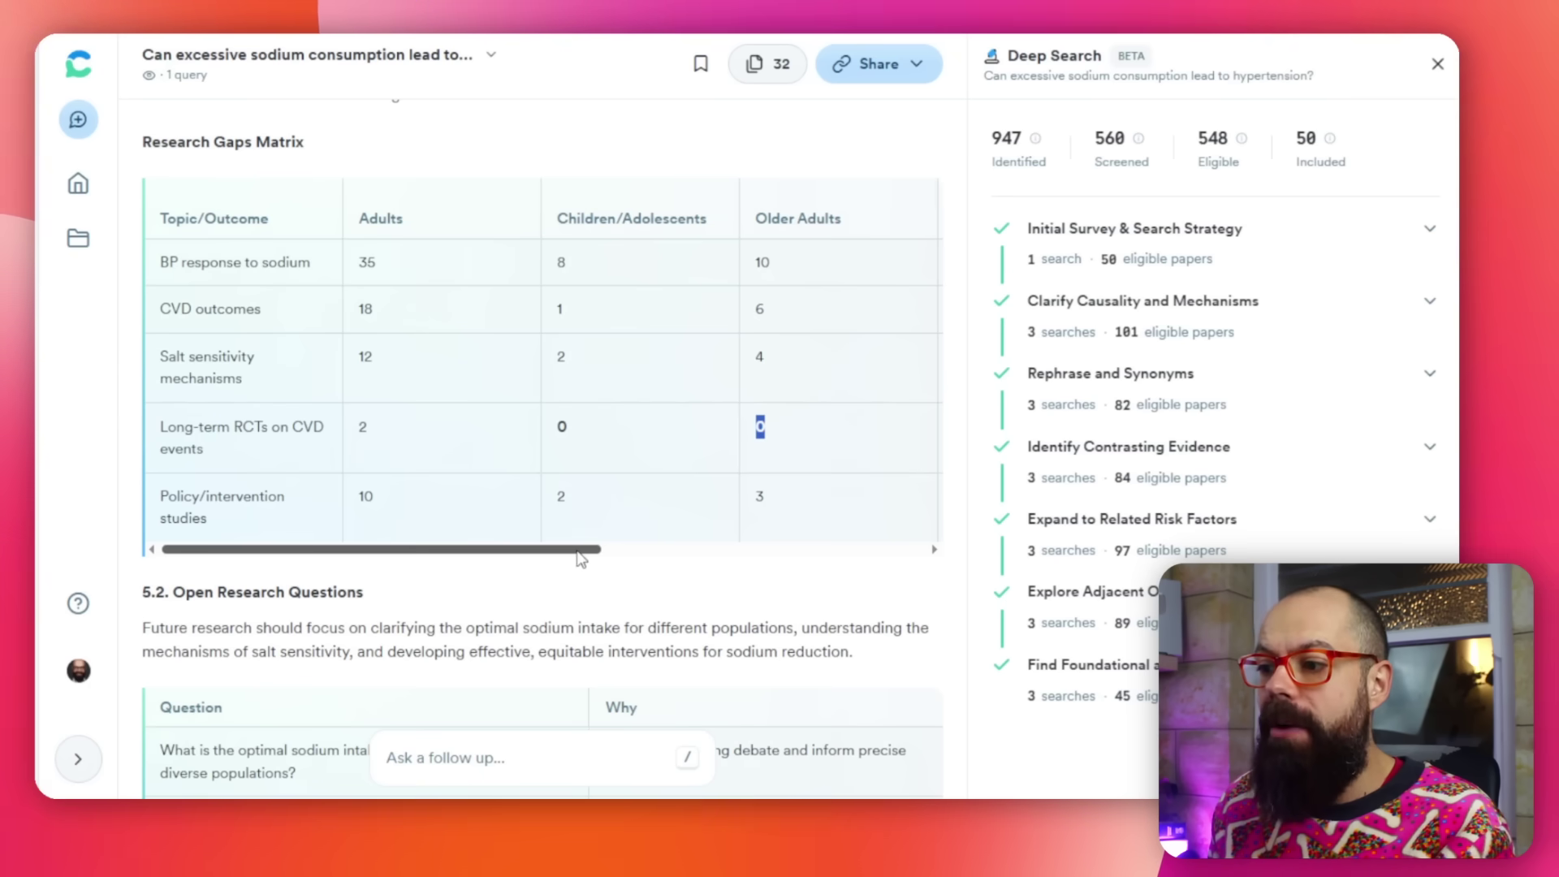
left_click_drag(592, 550, 555, 547)
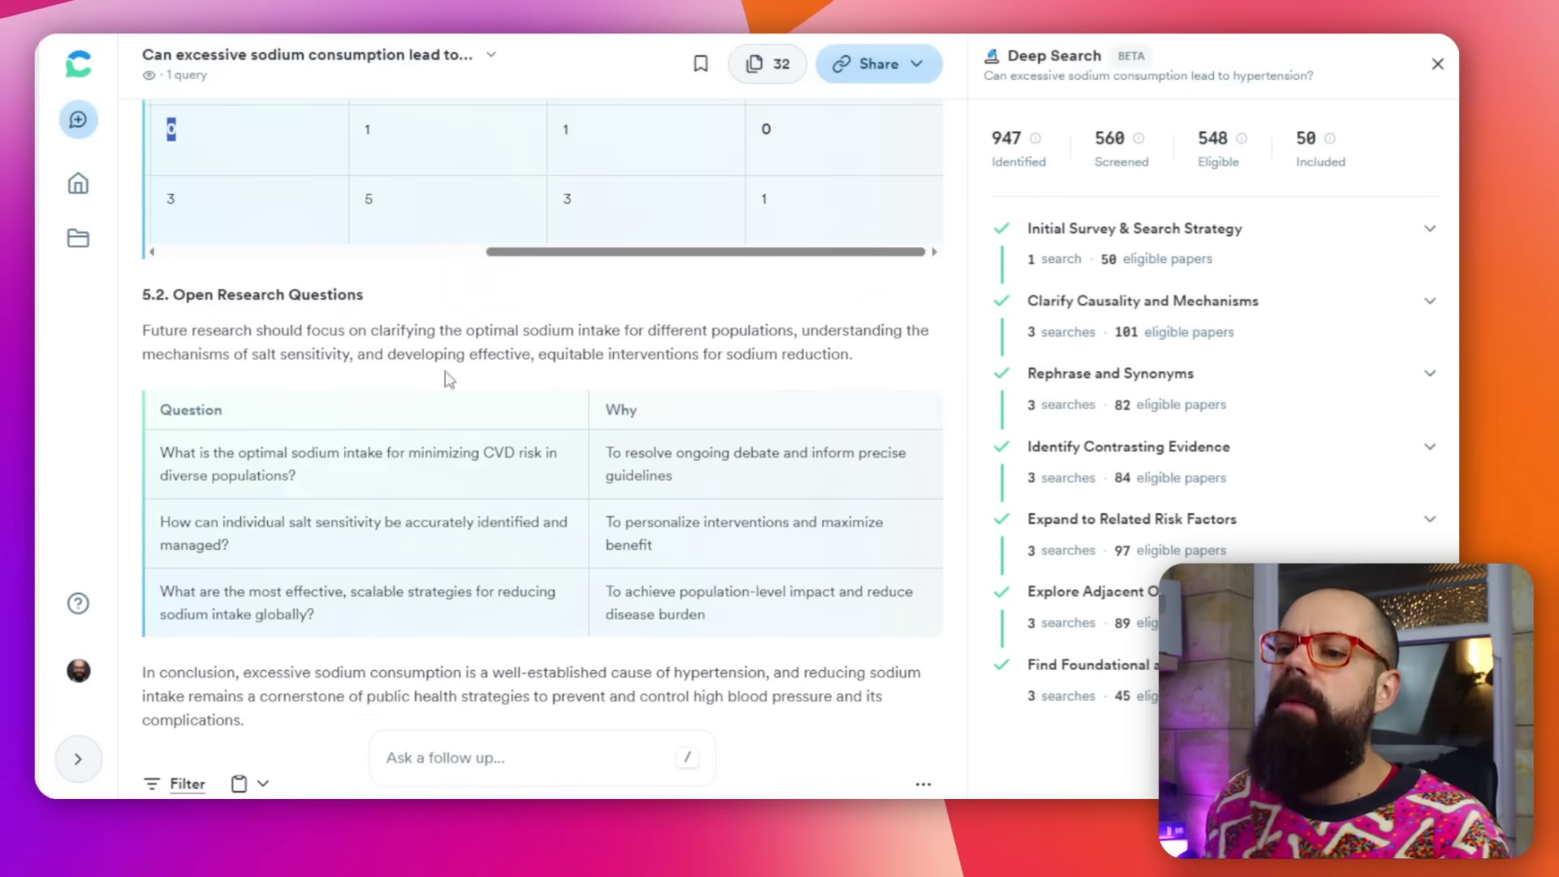
scroll(288, 315, "down", 6)
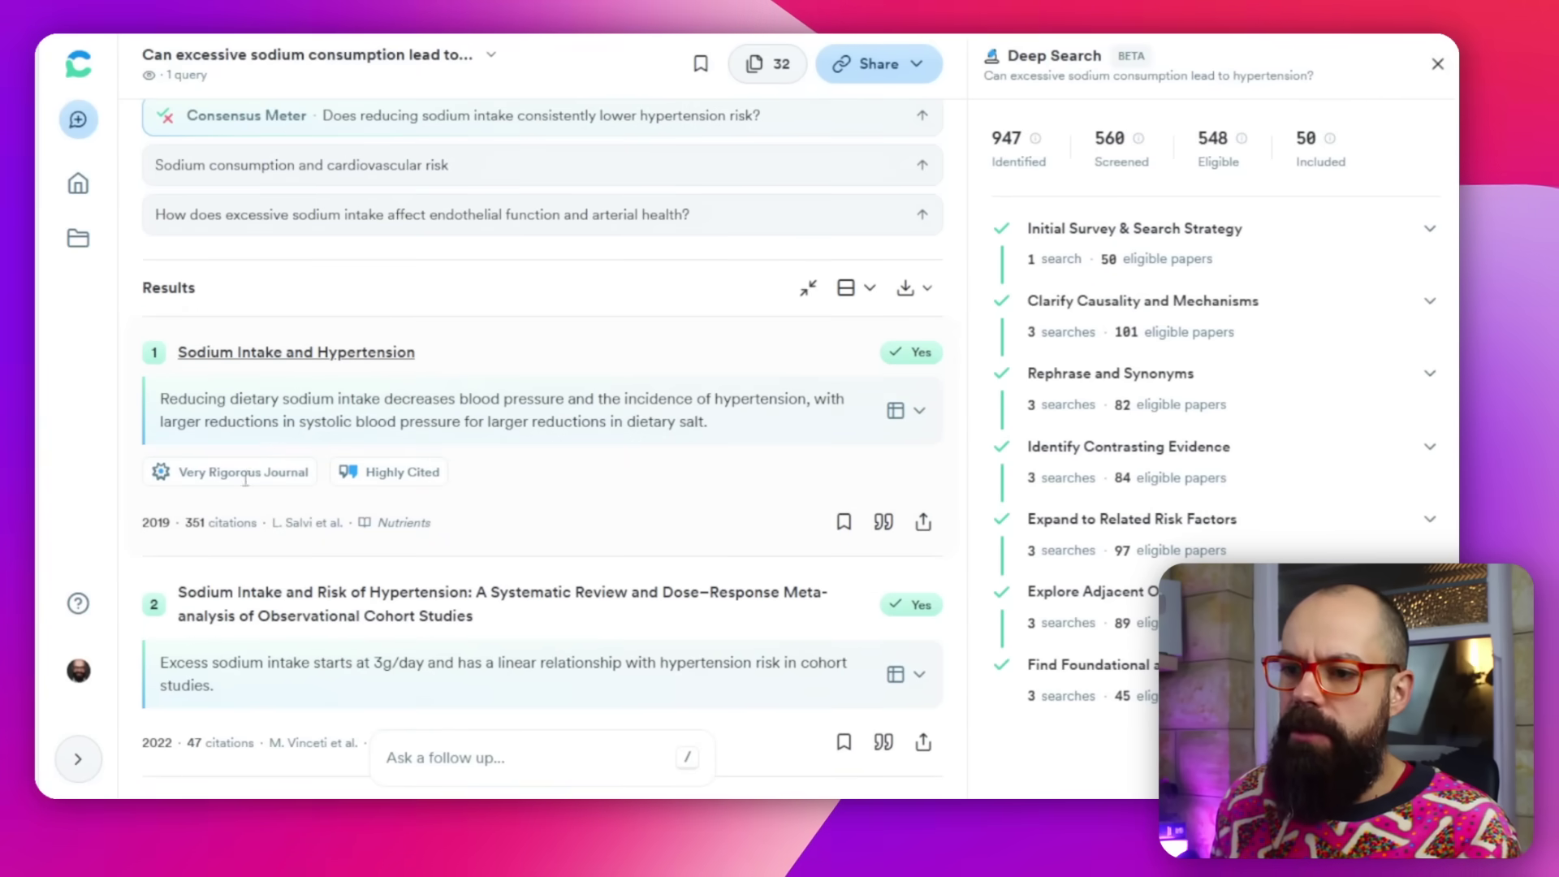
mouse_move(202, 472)
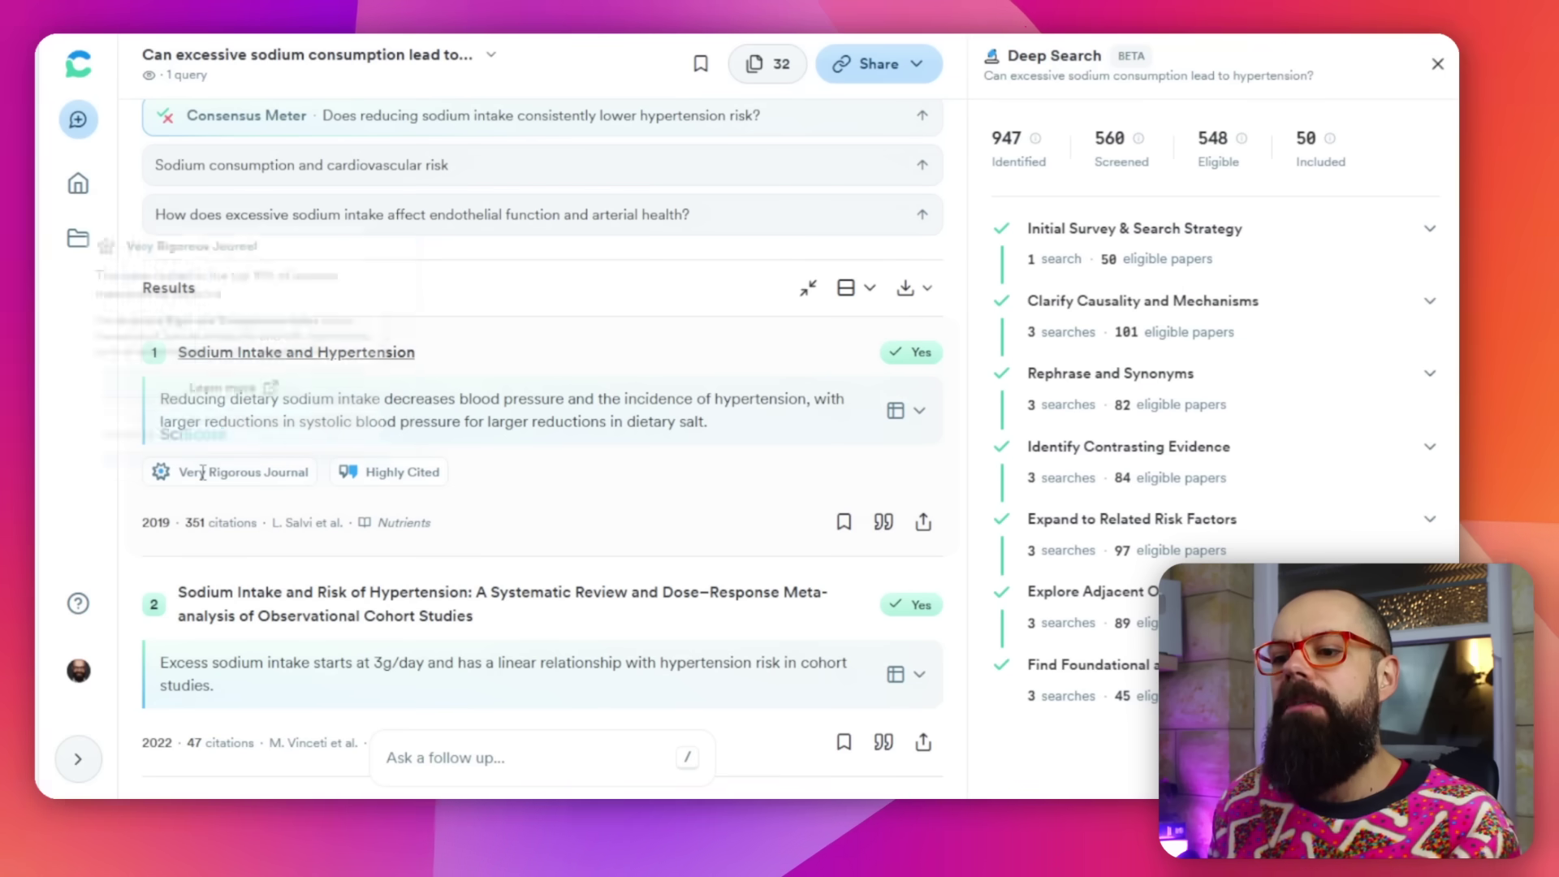
double_click(382, 472)
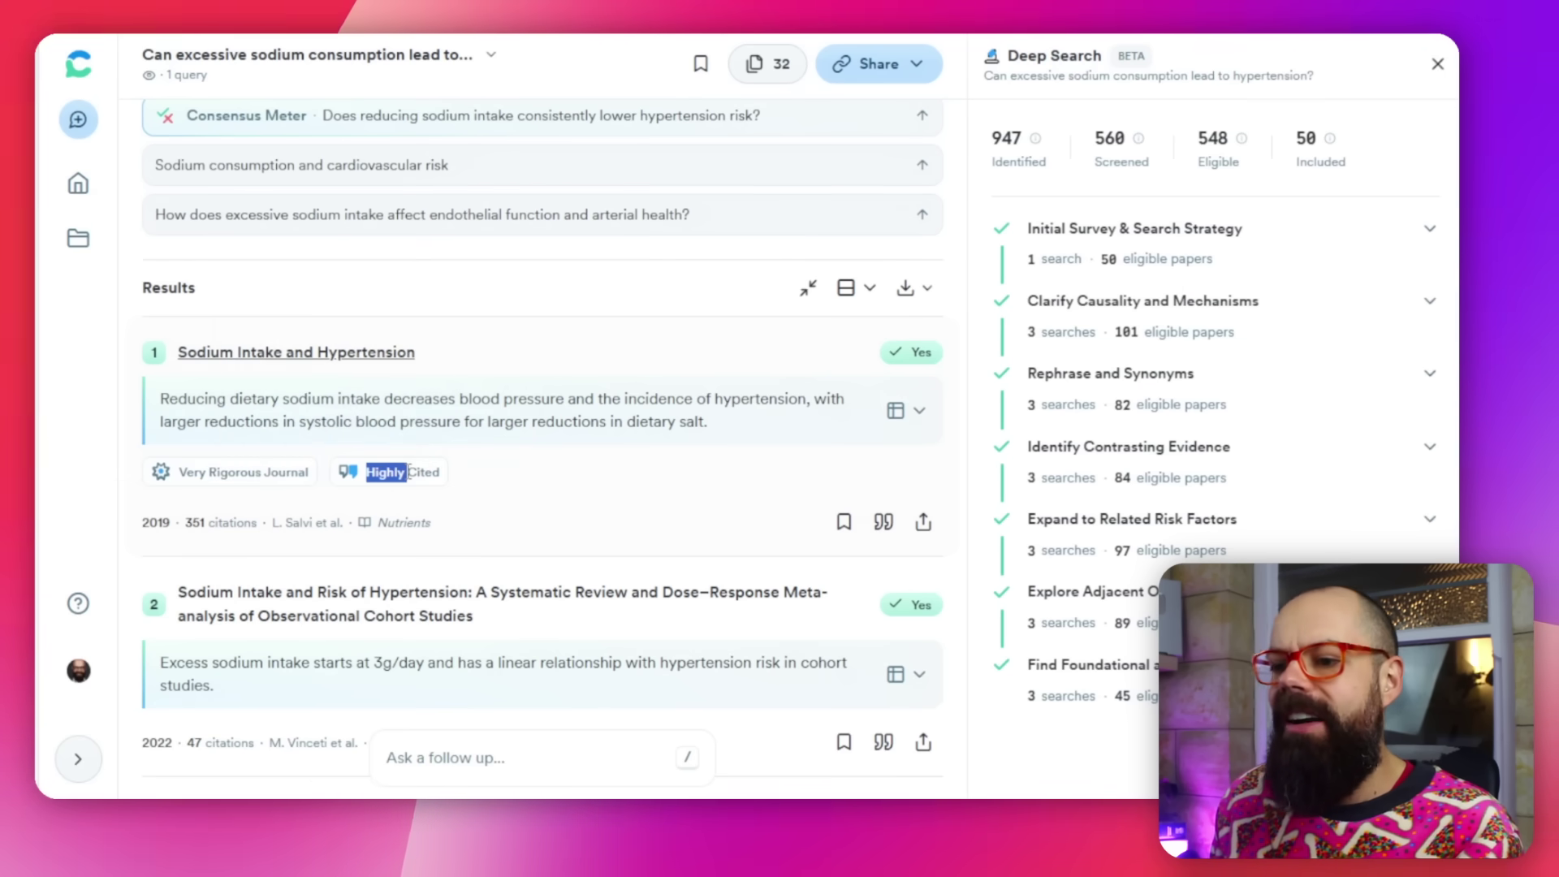
scroll(374, 475, "down", 1)
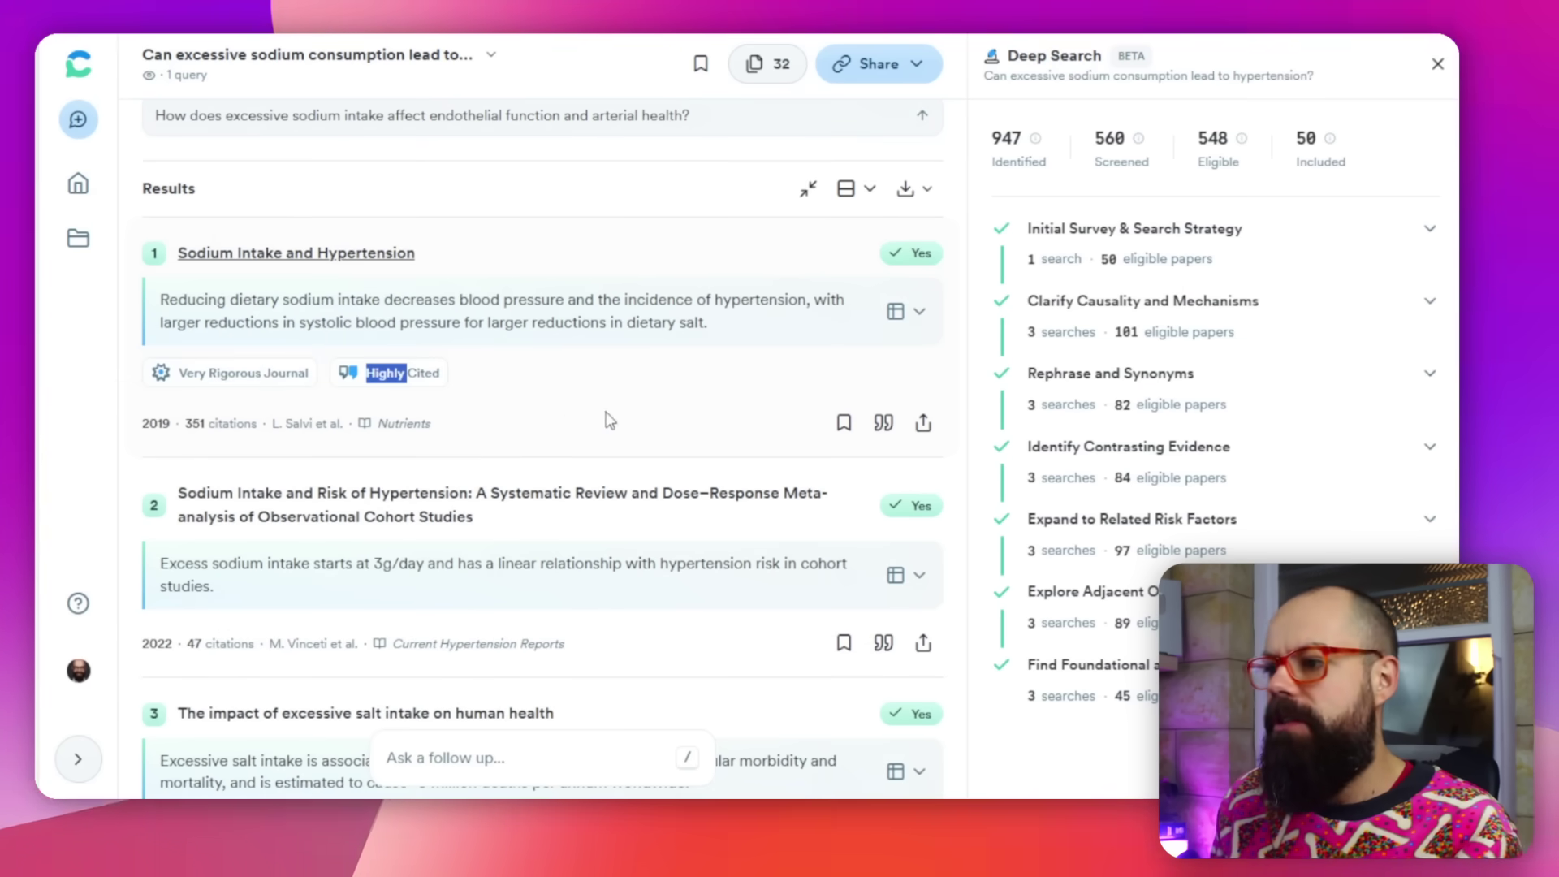
scroll(684, 406, "up", 3)
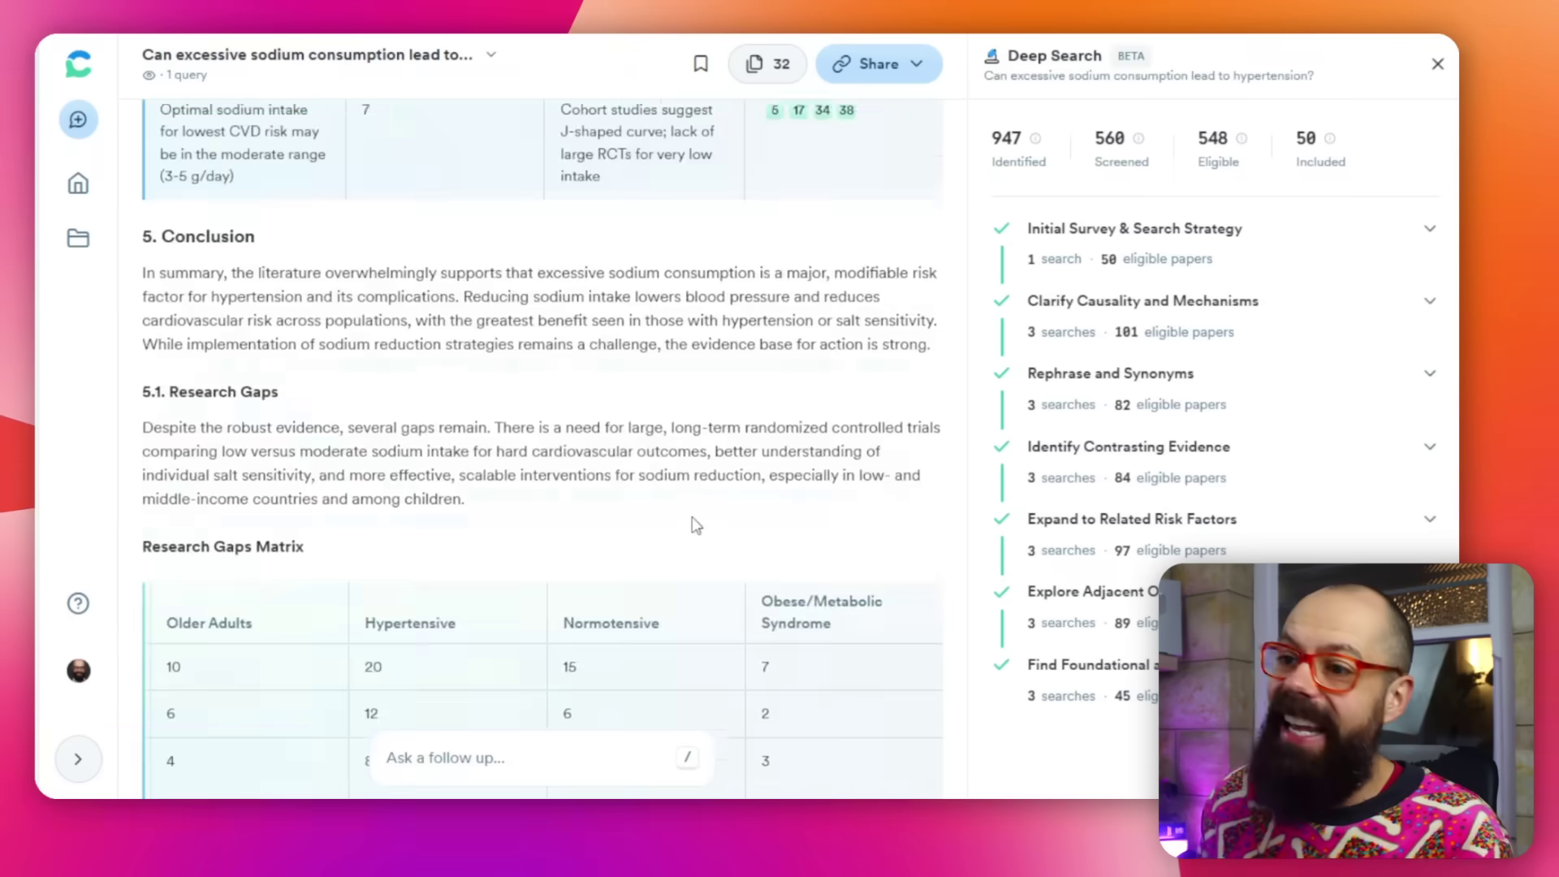
scroll(690, 521, "up", 15)
scroll(686, 529, "up", 6)
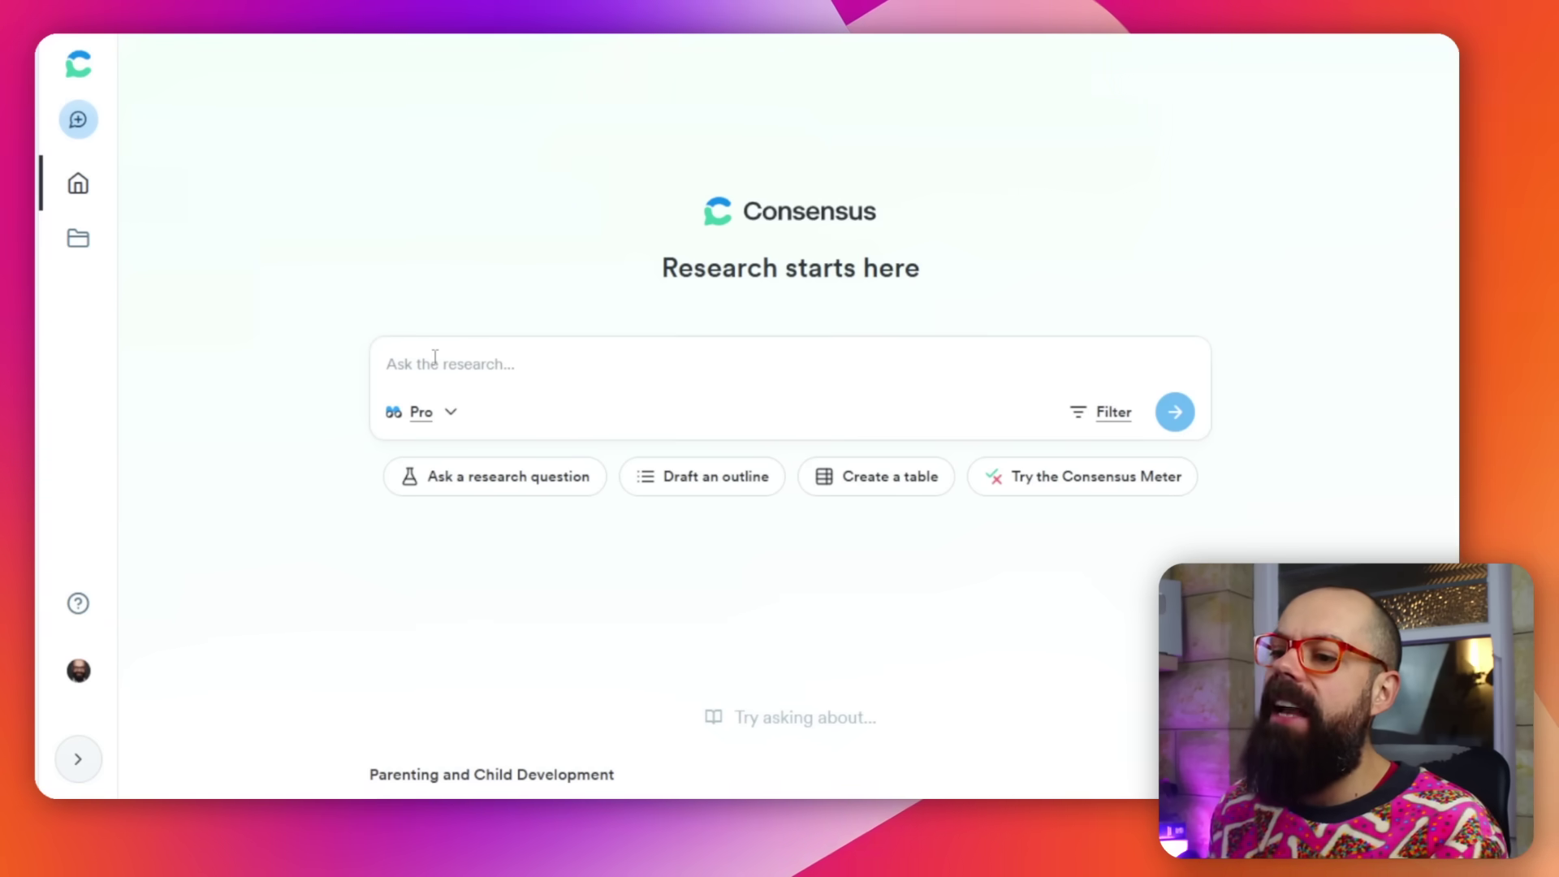
Step: Paste the content analysis sociology question and run it as a Pro search
left_click(434, 360)
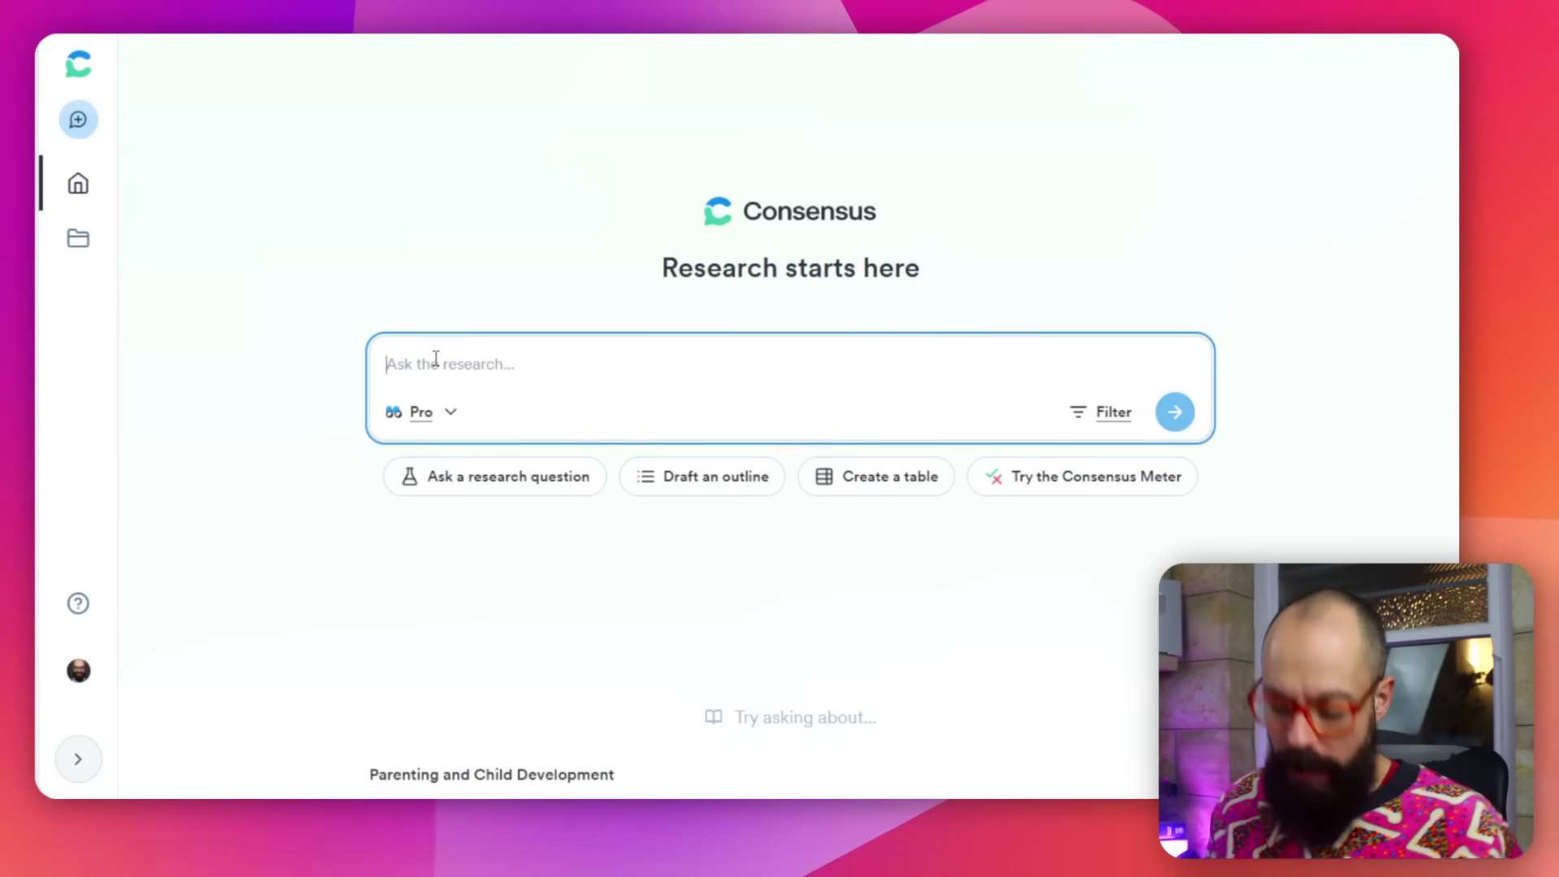
type("Can content analysis be used effectively in sociology research?")
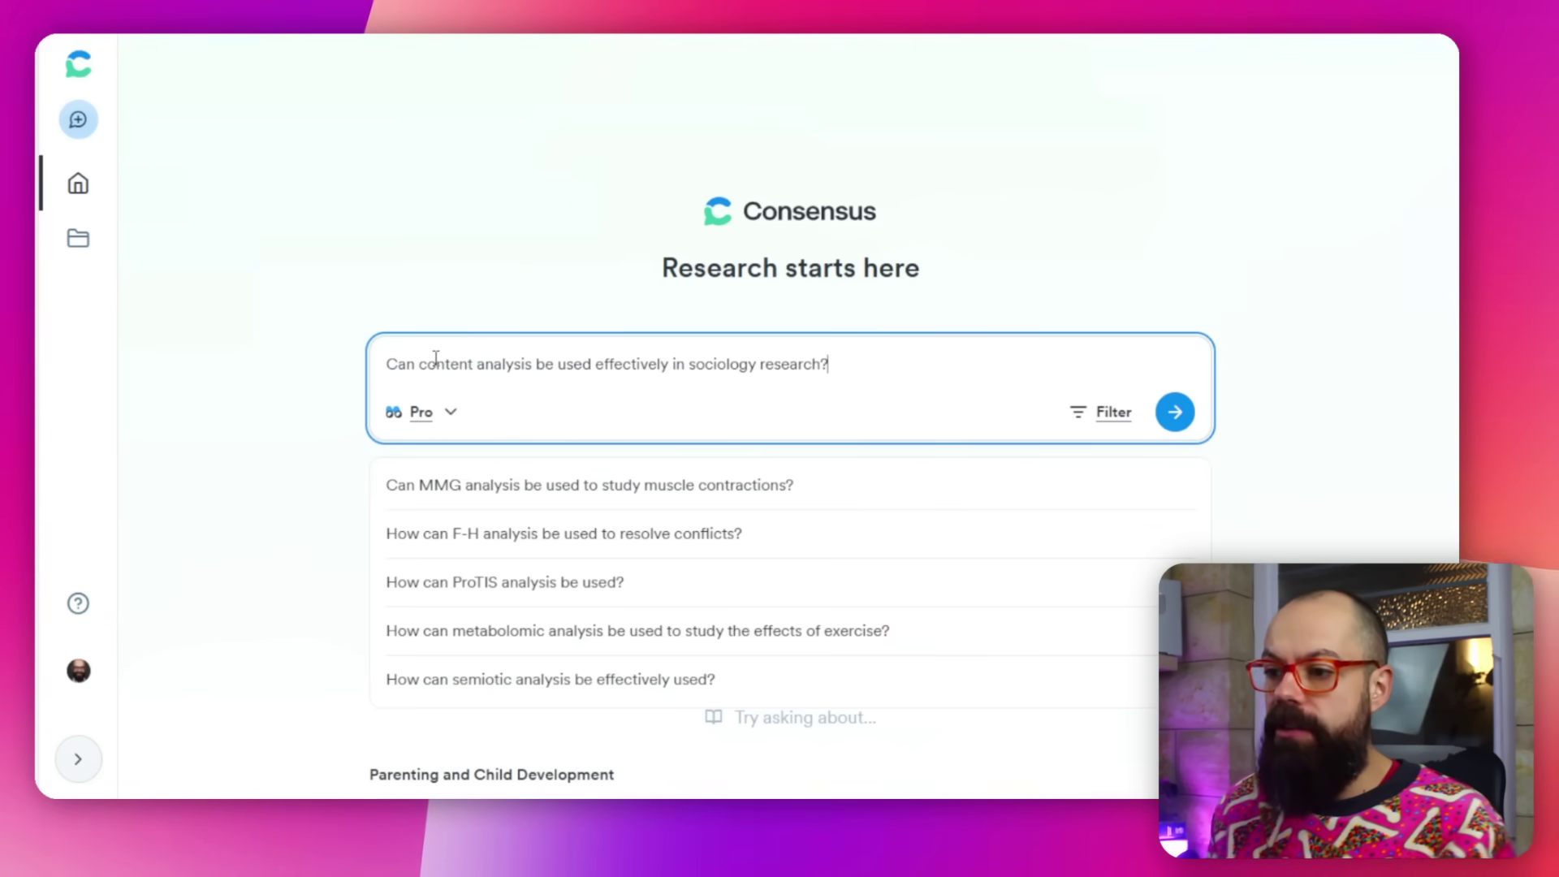
left_click(453, 414)
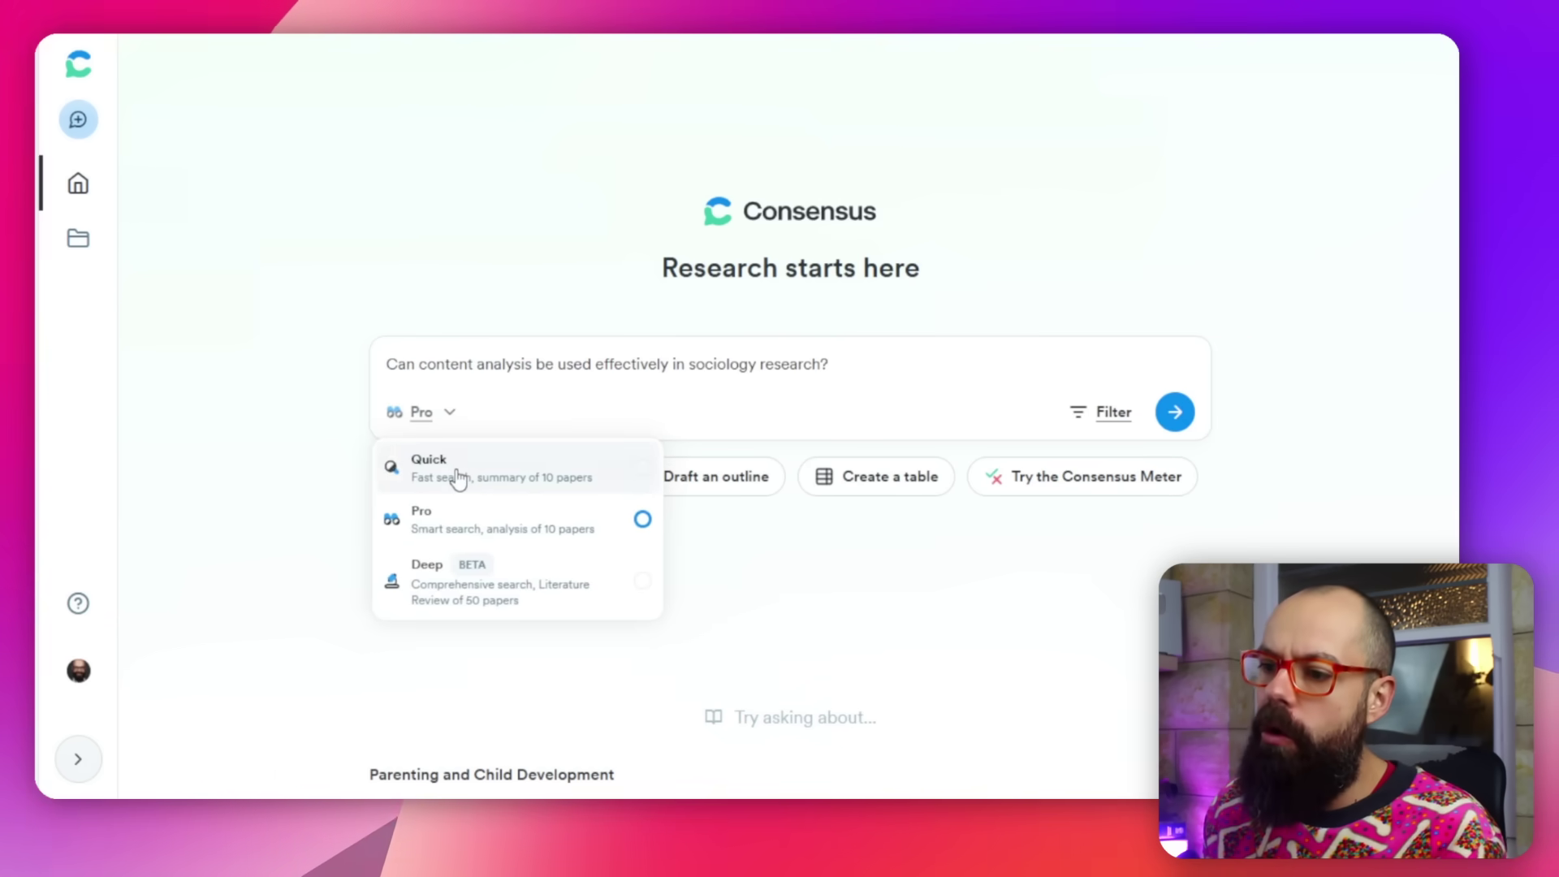
left_click(1188, 422)
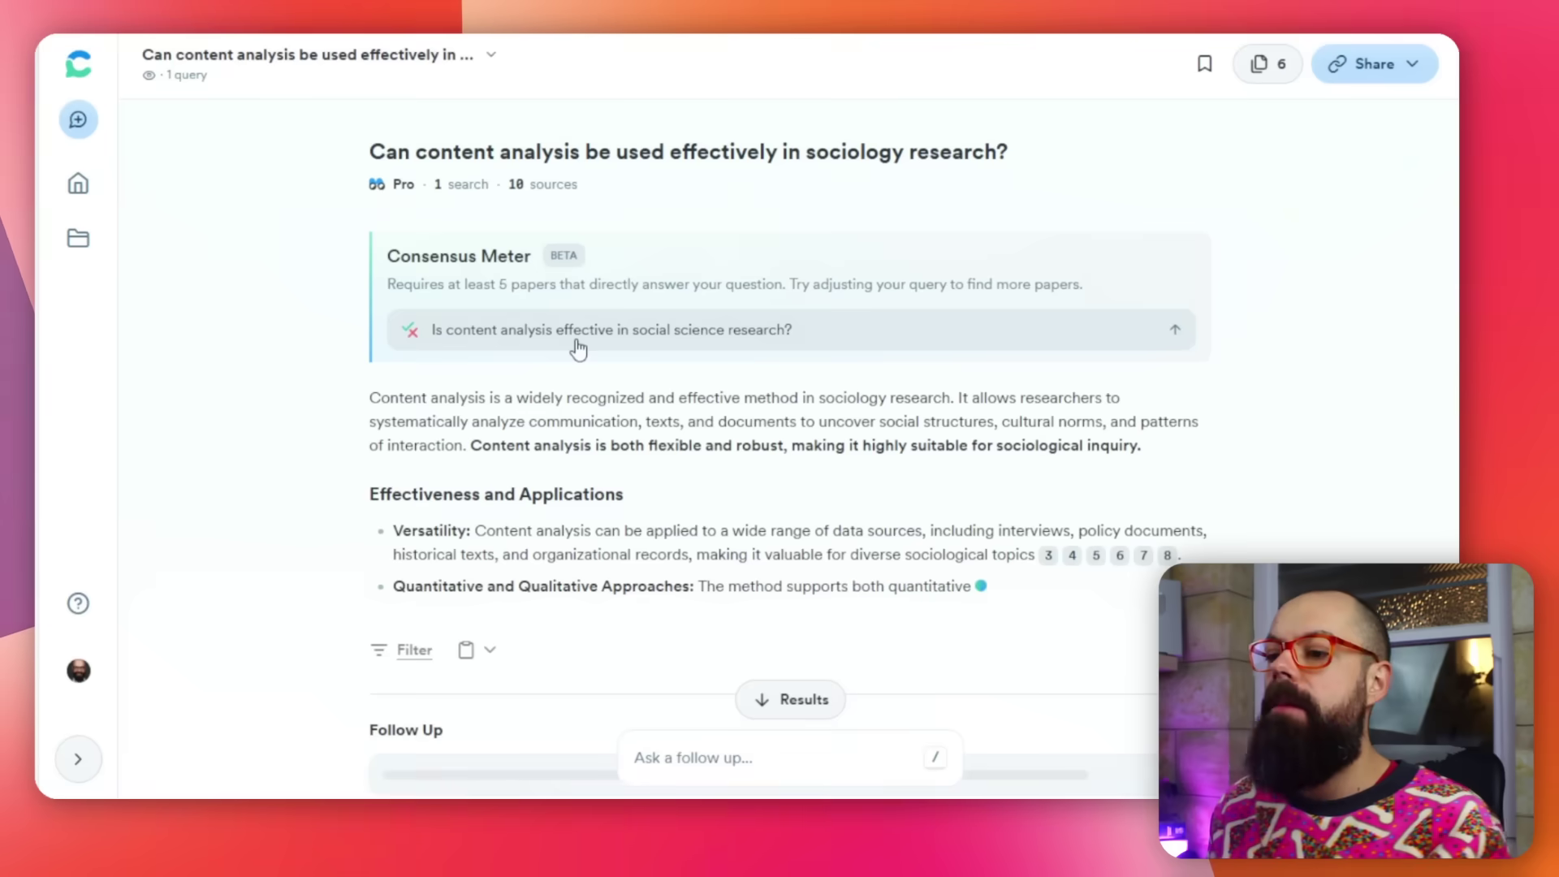
Step: Review the Pro answer on content analysis in sociology, opening the follow-up box
scroll(568, 341, "down", 5)
scroll(560, 335, "down", 6)
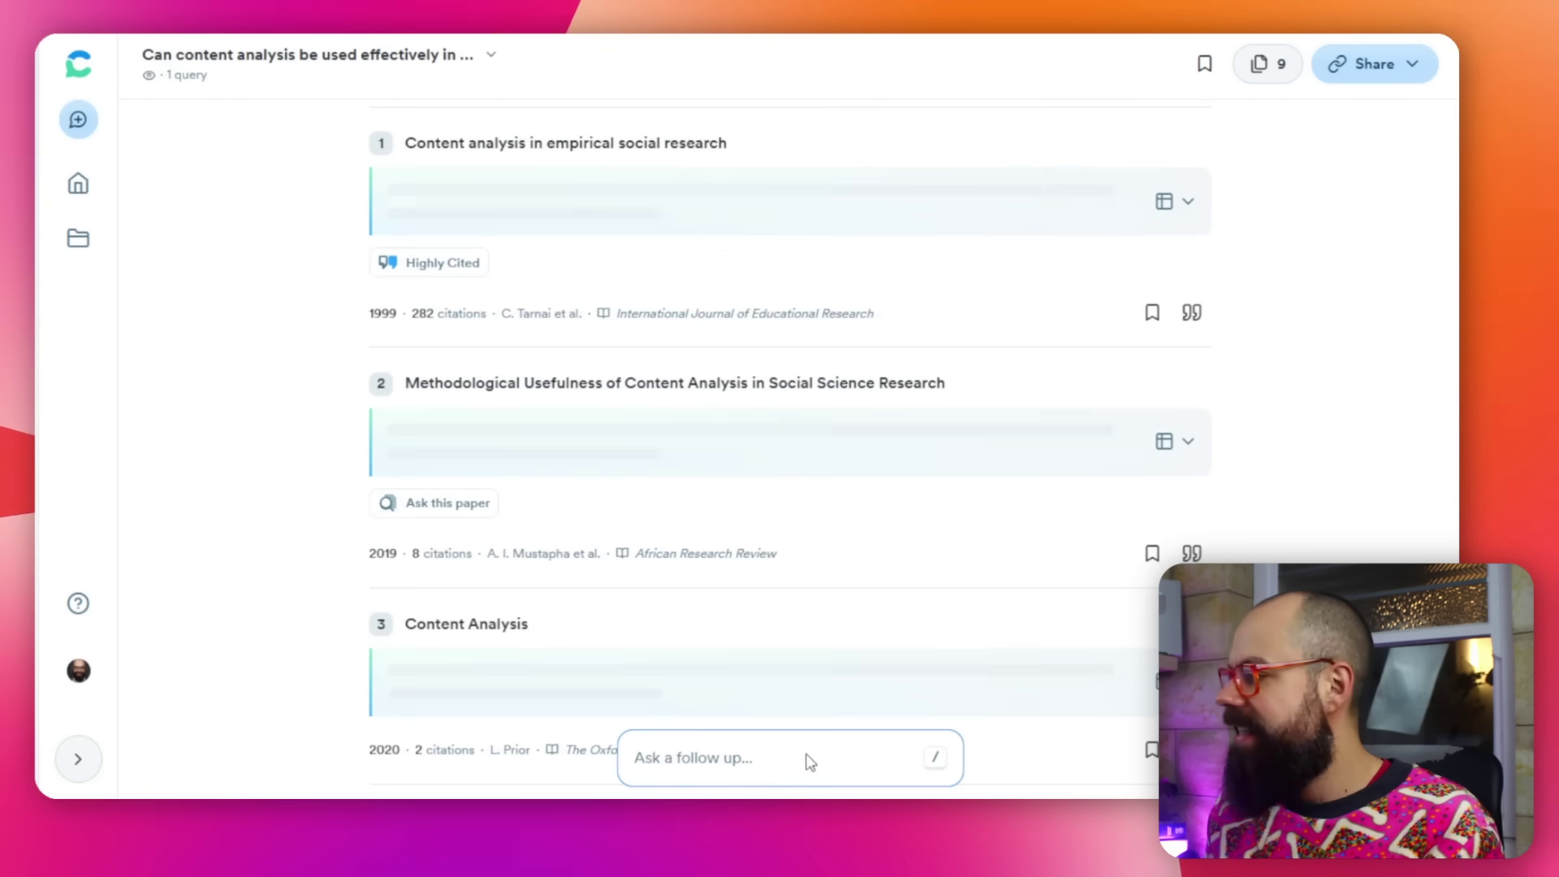
scroll(706, 650, "up", 10)
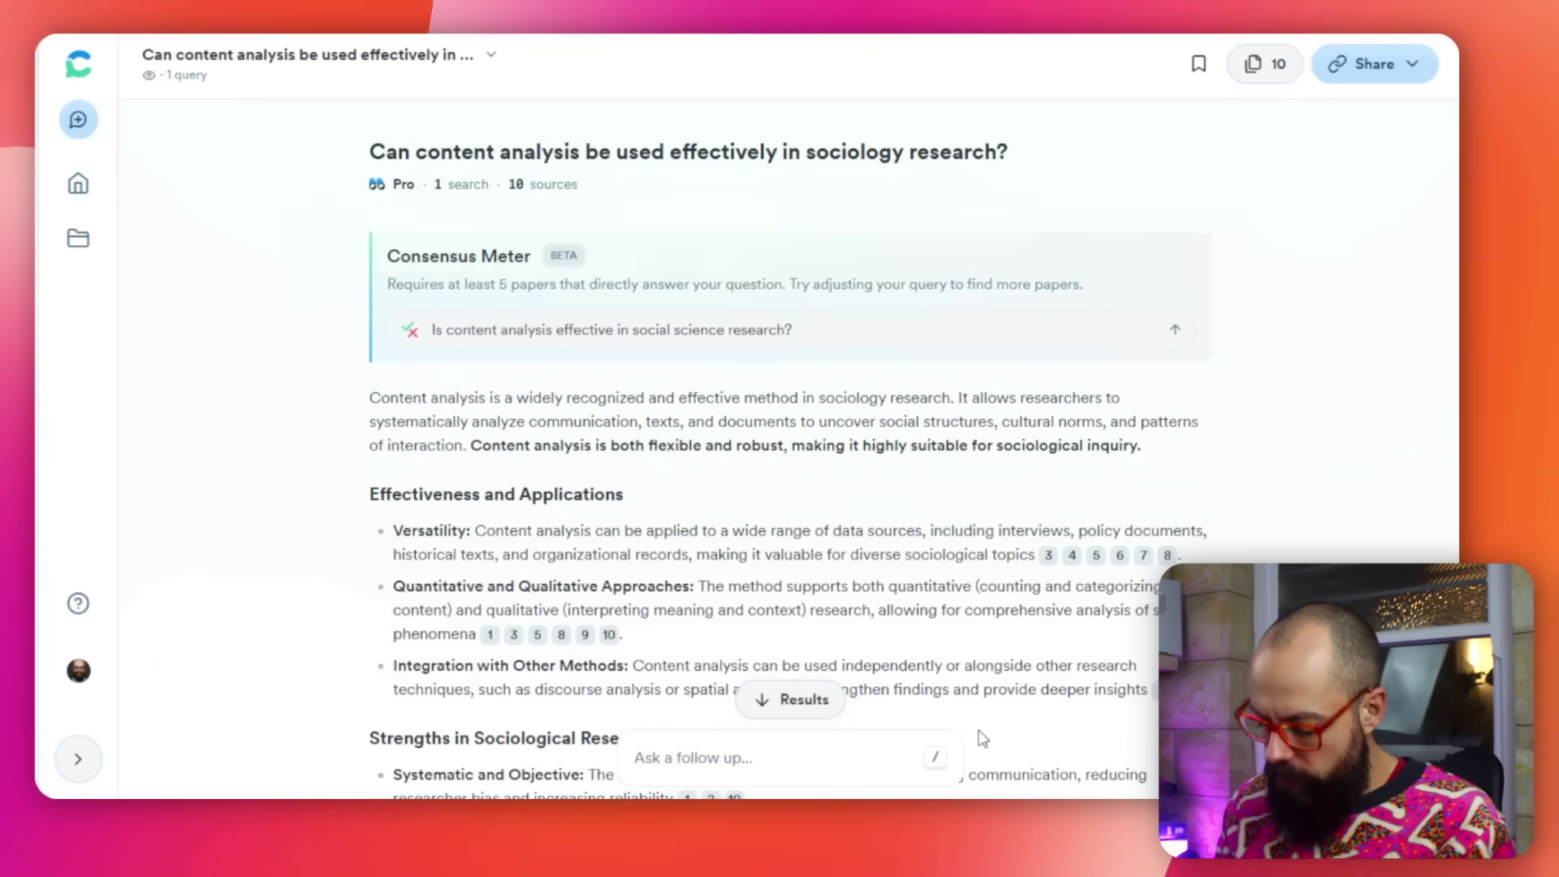
key("slash")
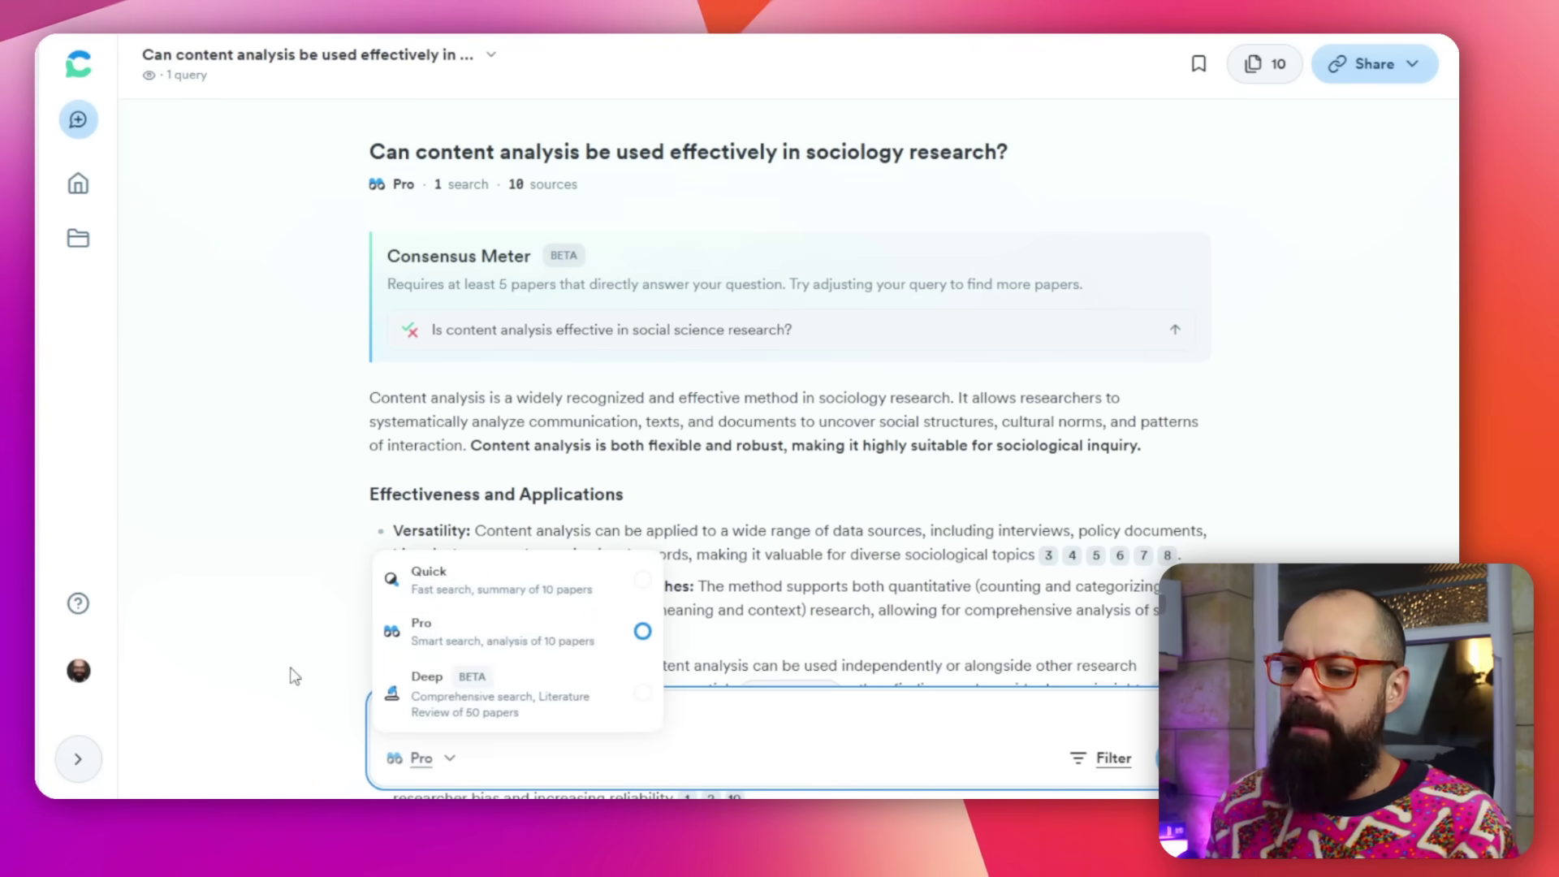
scroll(666, 459, "down", 15)
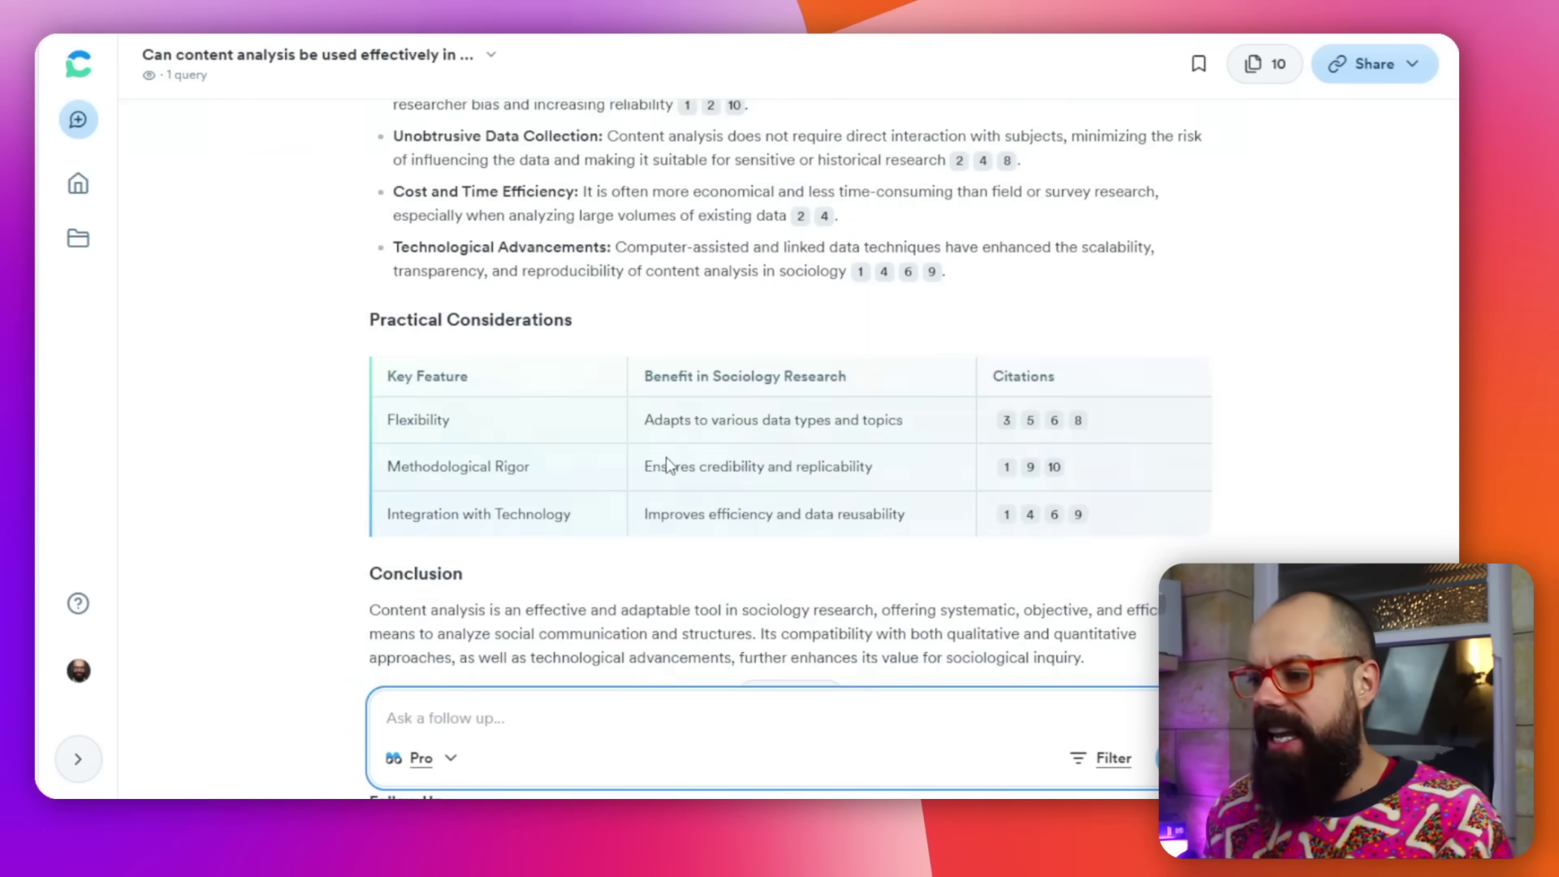
scroll(666, 457, "down", 5)
scroll(666, 459, "up", 15)
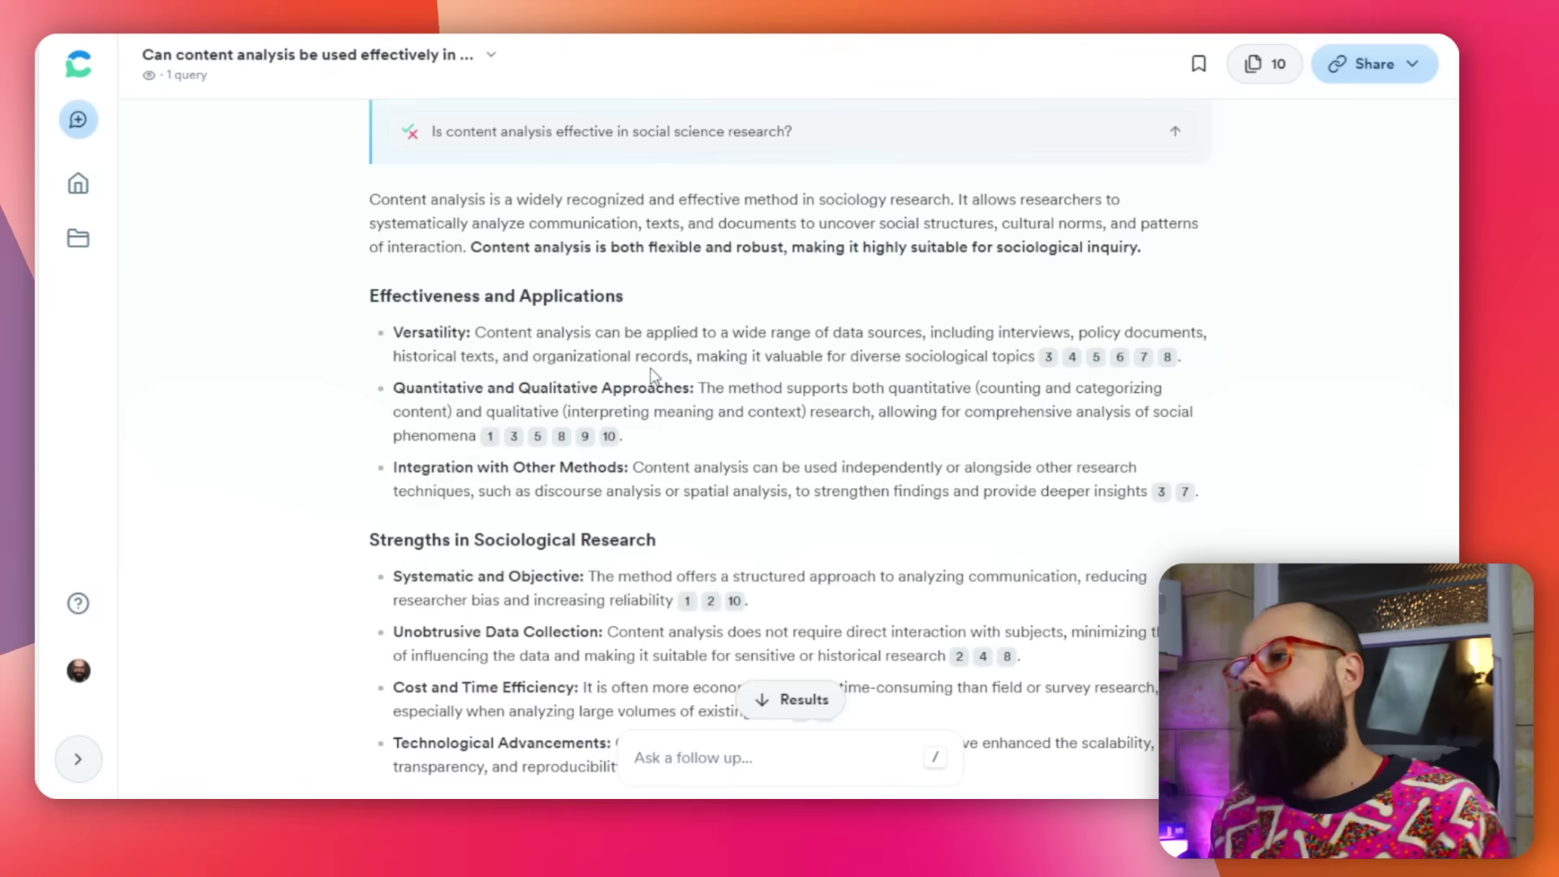
scroll(654, 370, "down", 20)
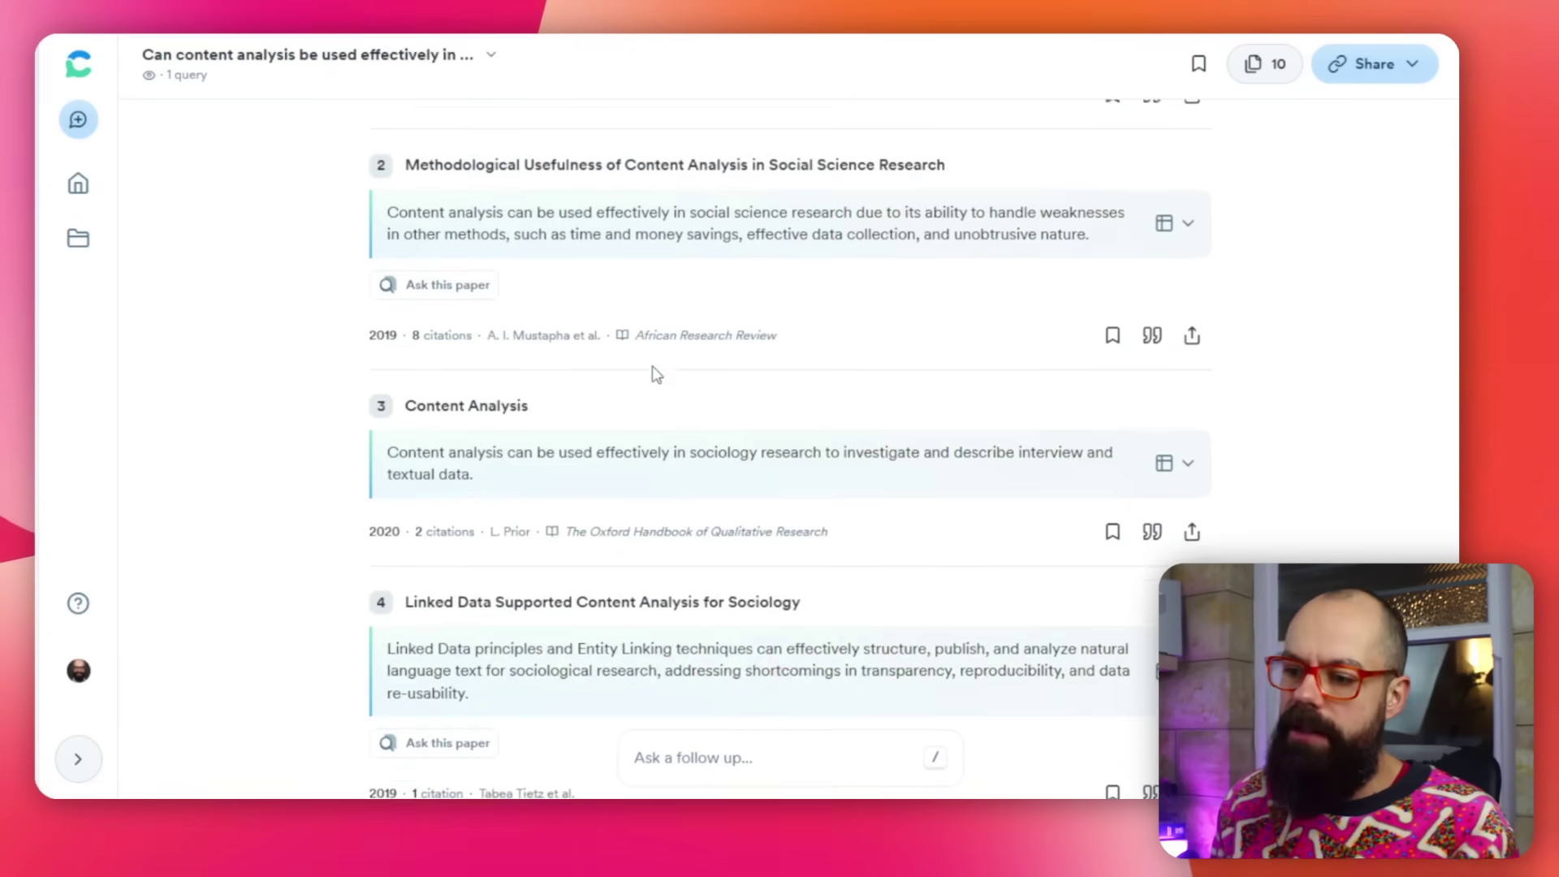
scroll(654, 374, "up", 20)
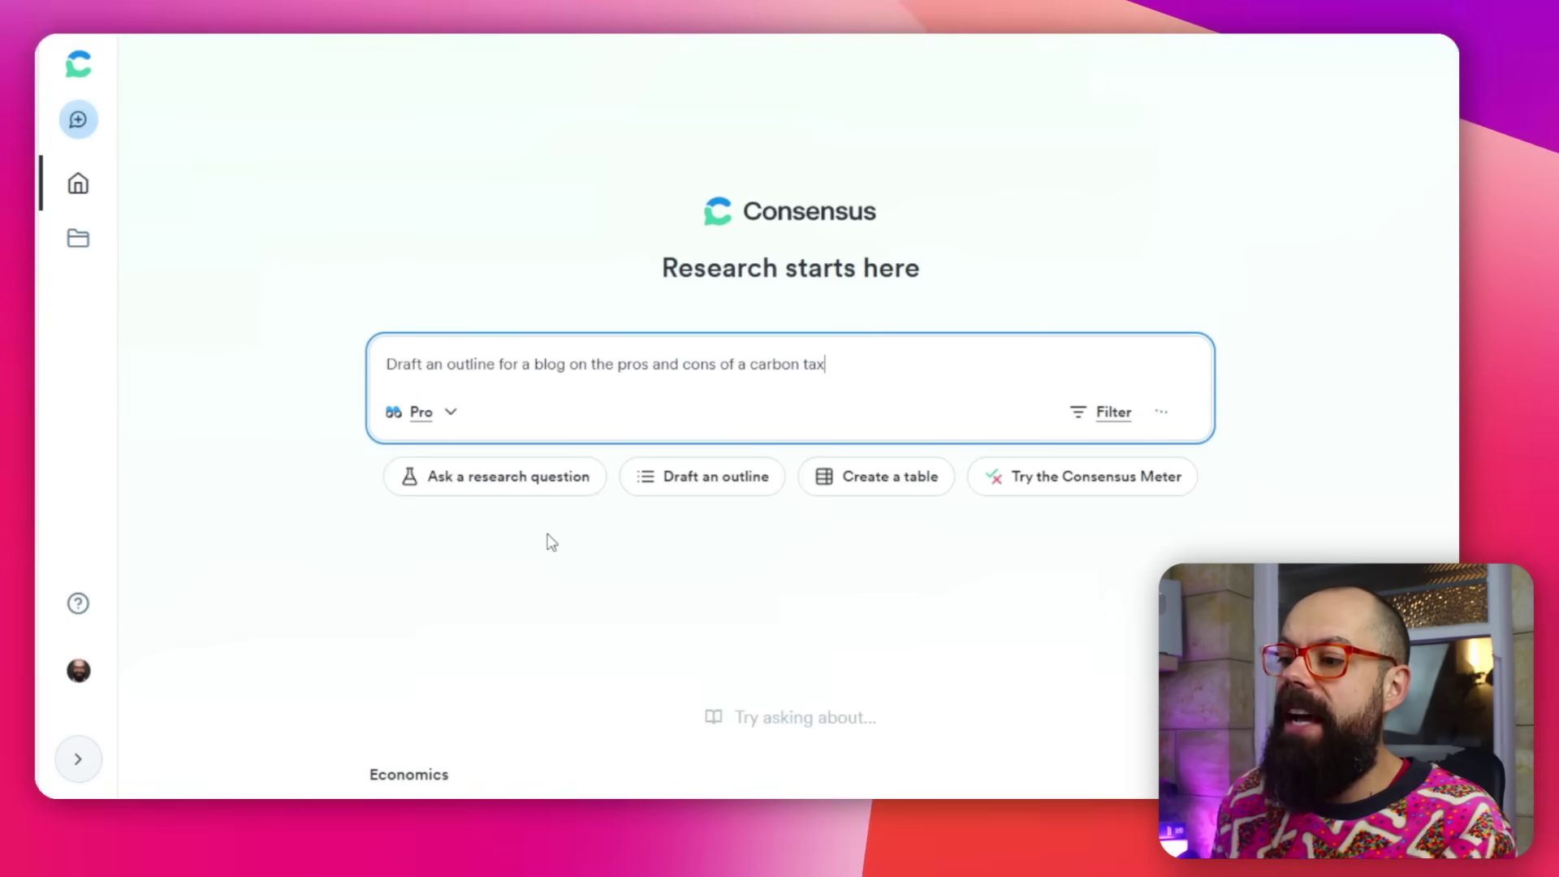
Step: Submit the carbon tax pros-and-cons blog outline request and review the cited outline
key("Return")
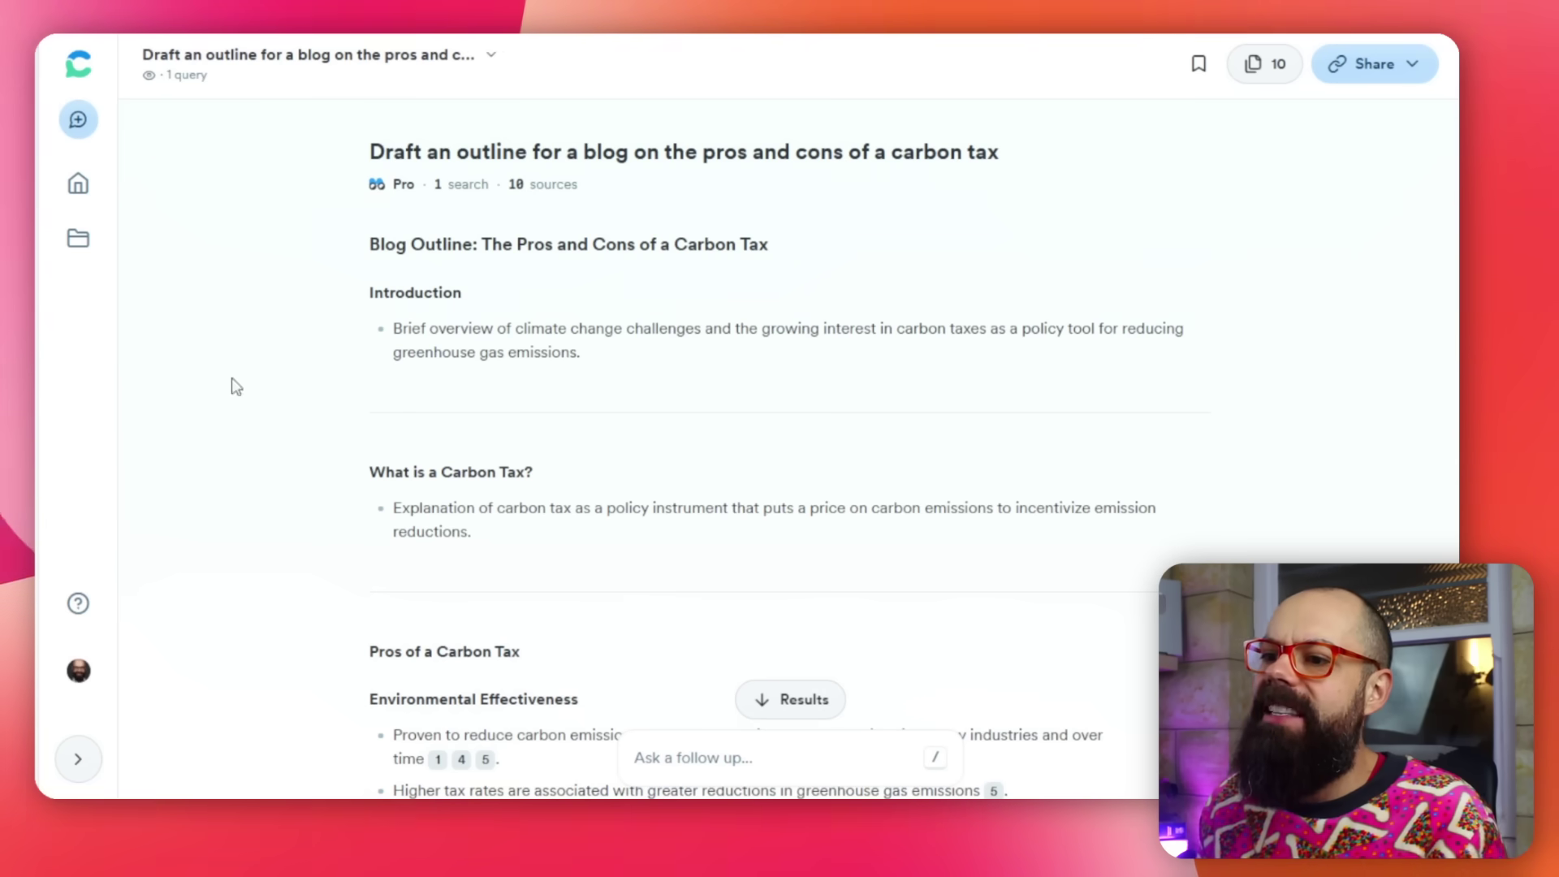
scroll(423, 247, "down", 8)
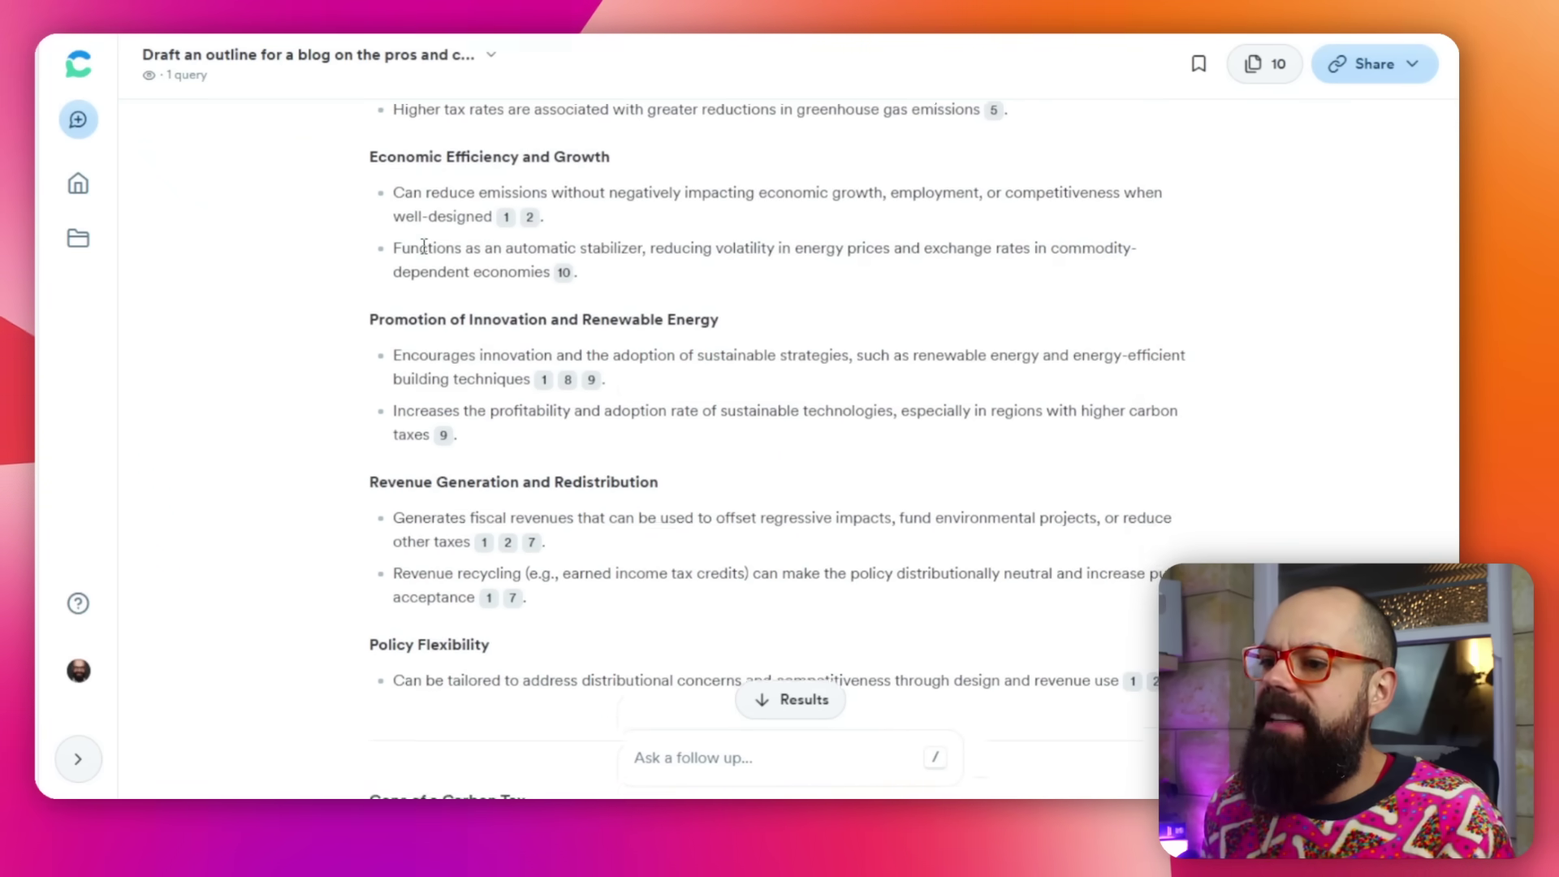
scroll(505, 215, "up", 6)
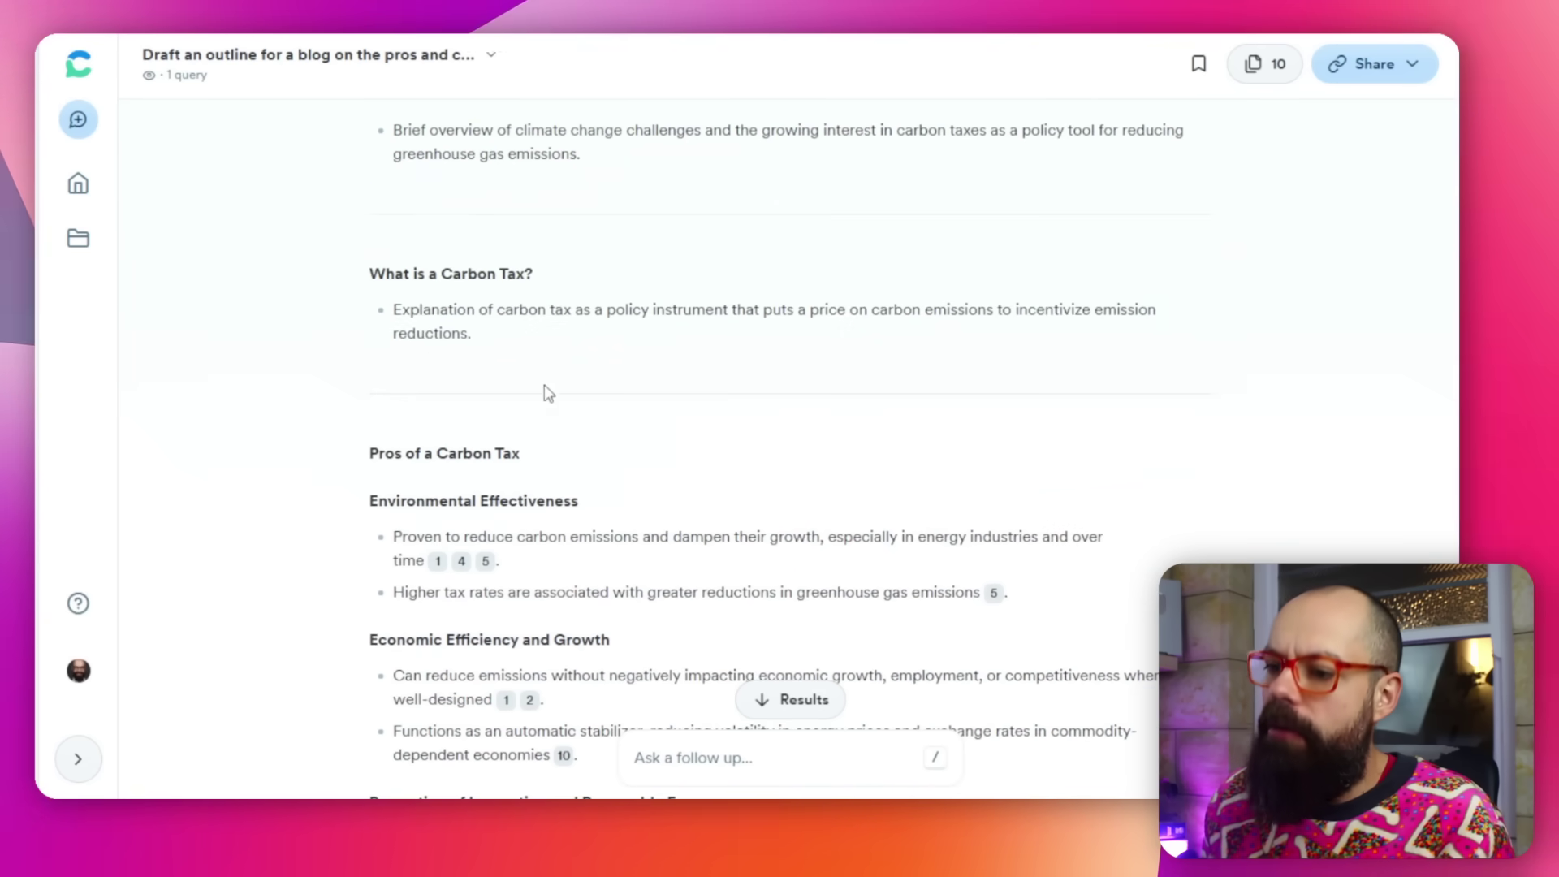
scroll(546, 393, "down", 14)
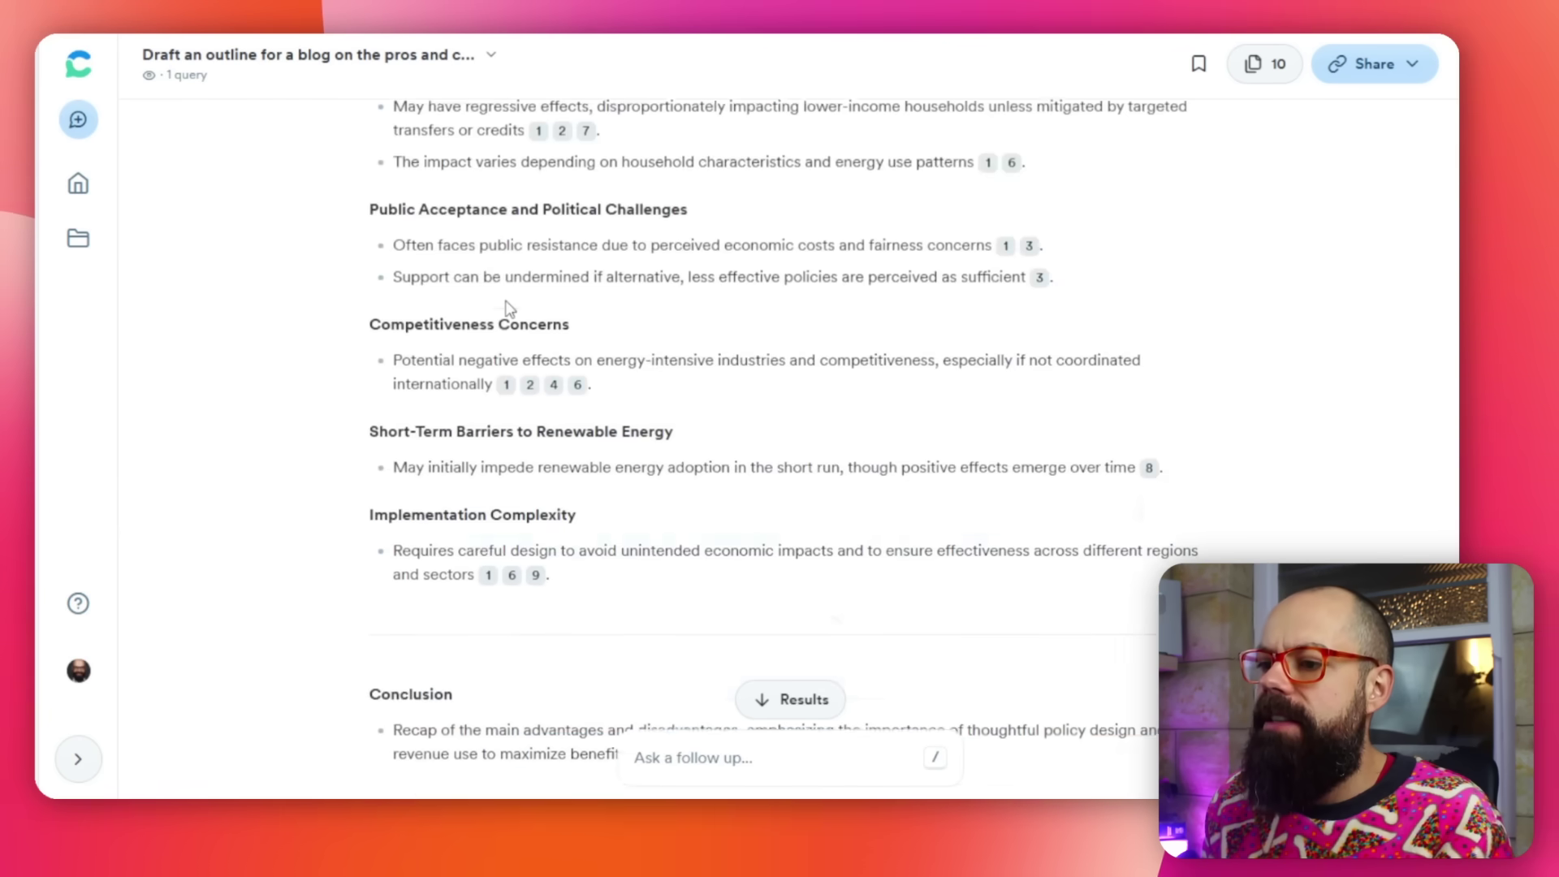
scroll(510, 308, "down", 4)
scroll(509, 309, "down", 4)
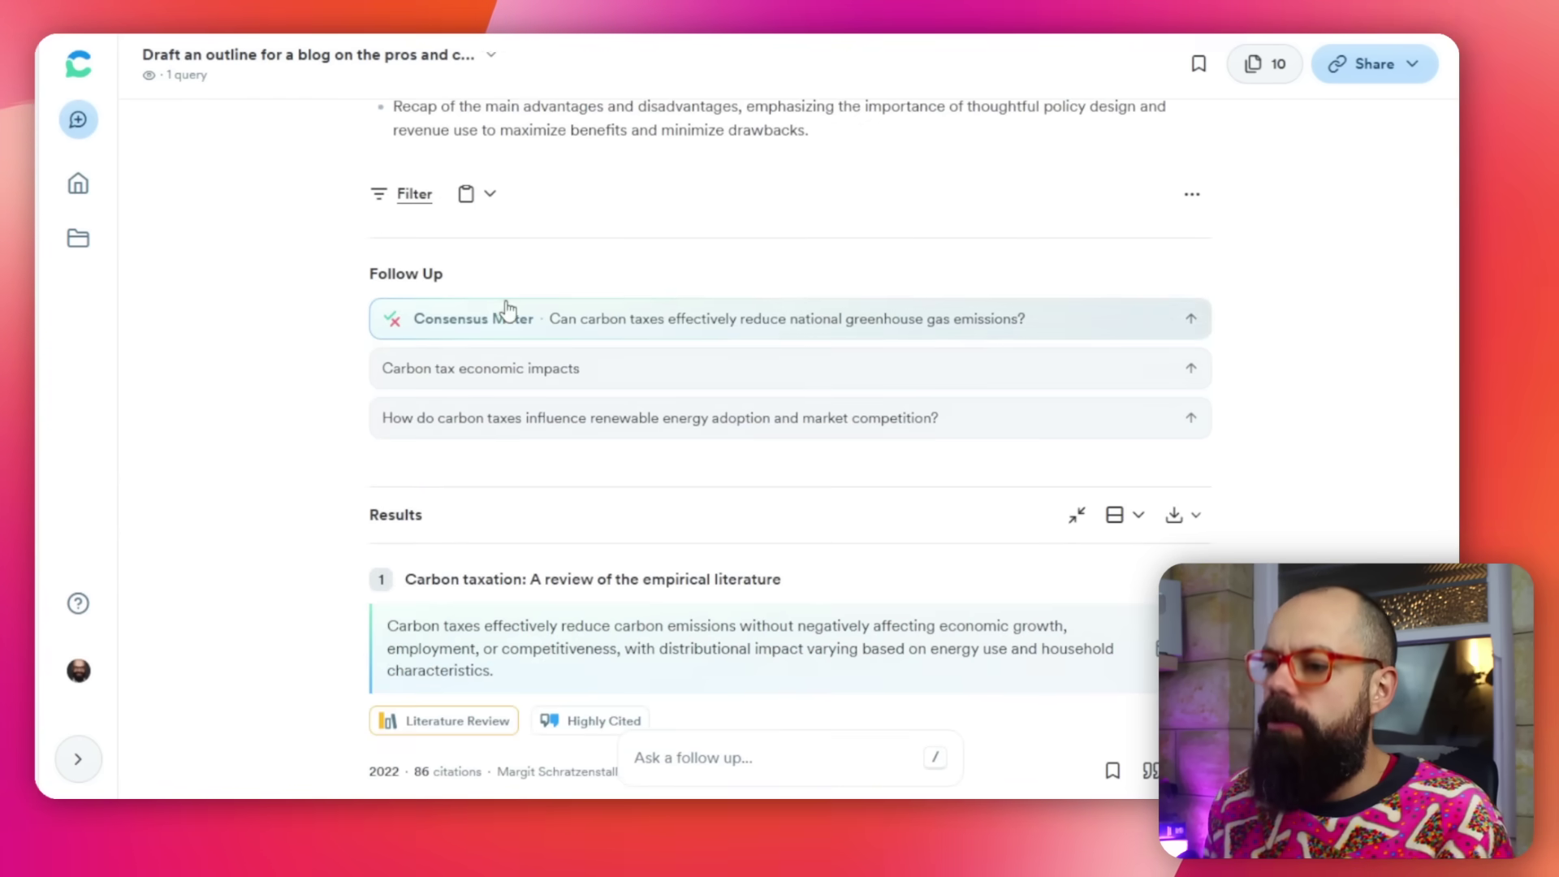
scroll(510, 310, "up", 20)
scroll(508, 311, "up", 2)
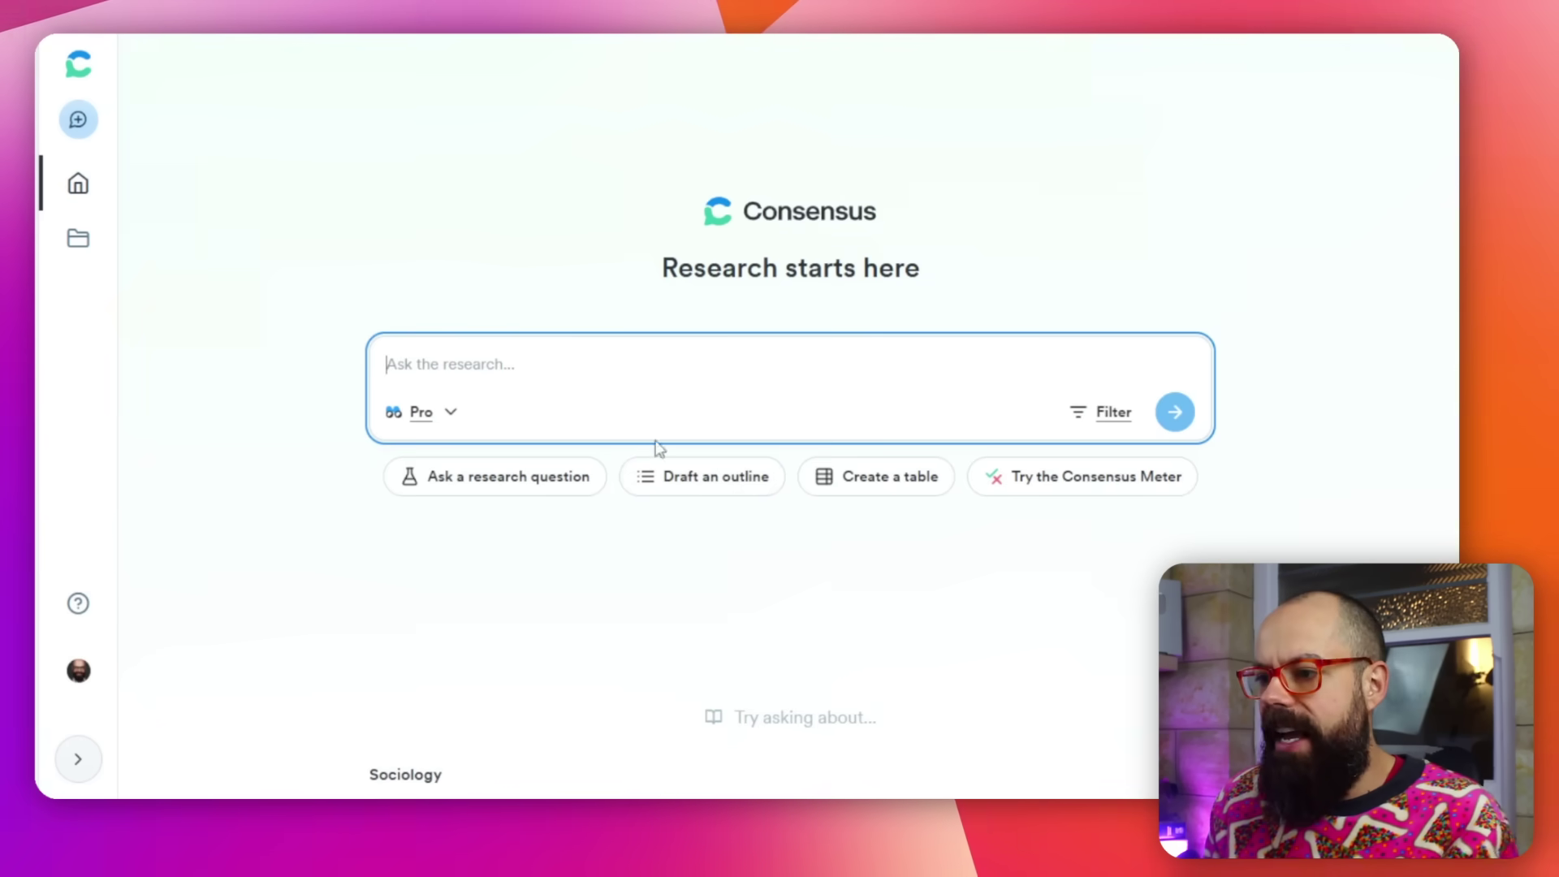
scroll(715, 481, "down", 3)
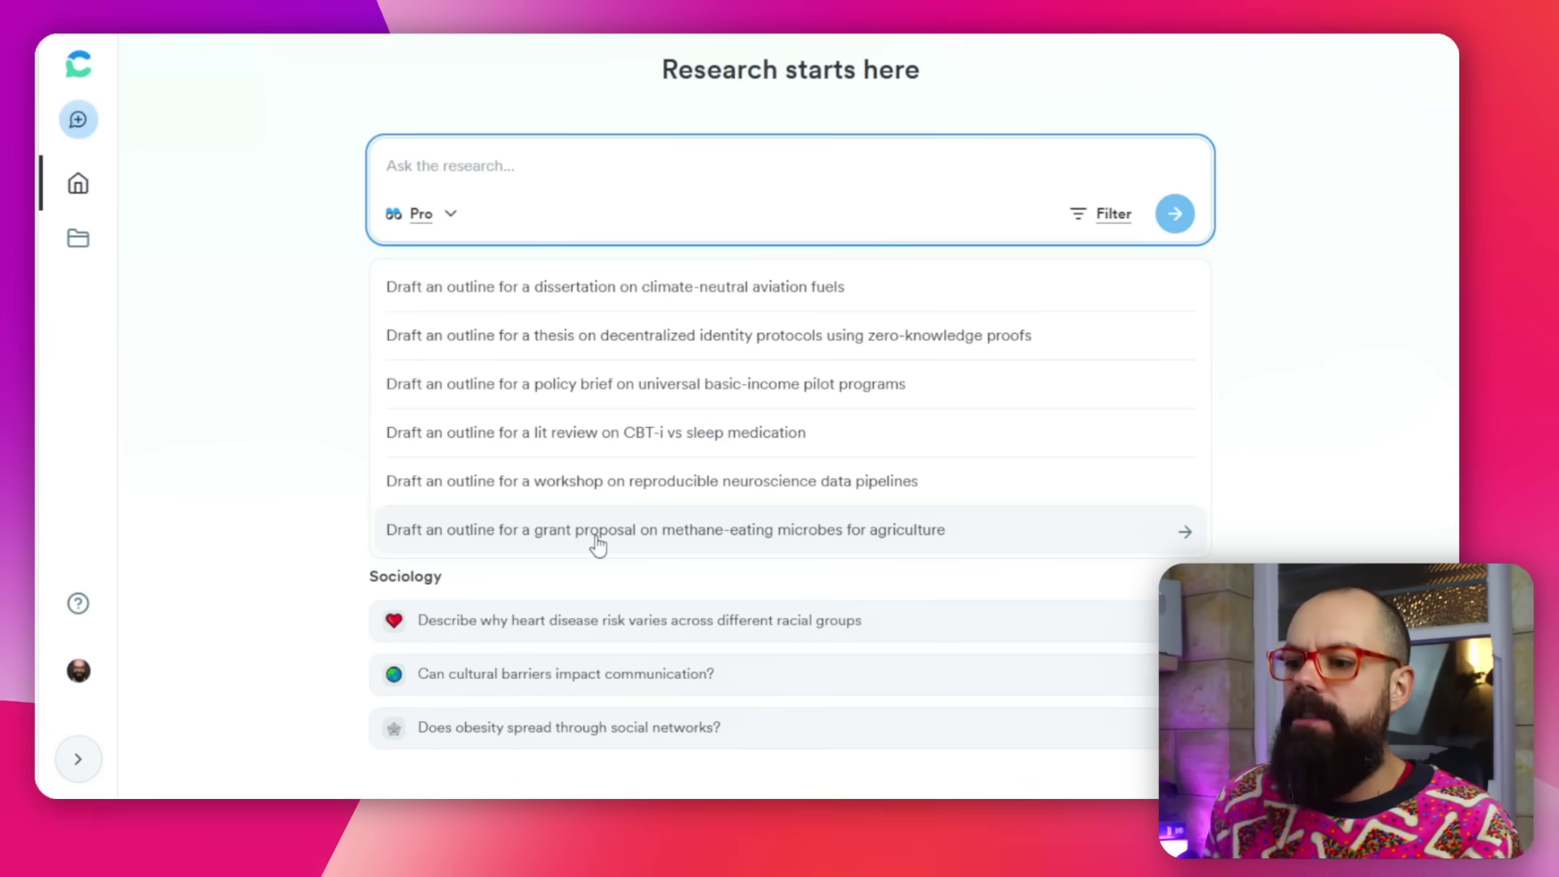
left_click(598, 532)
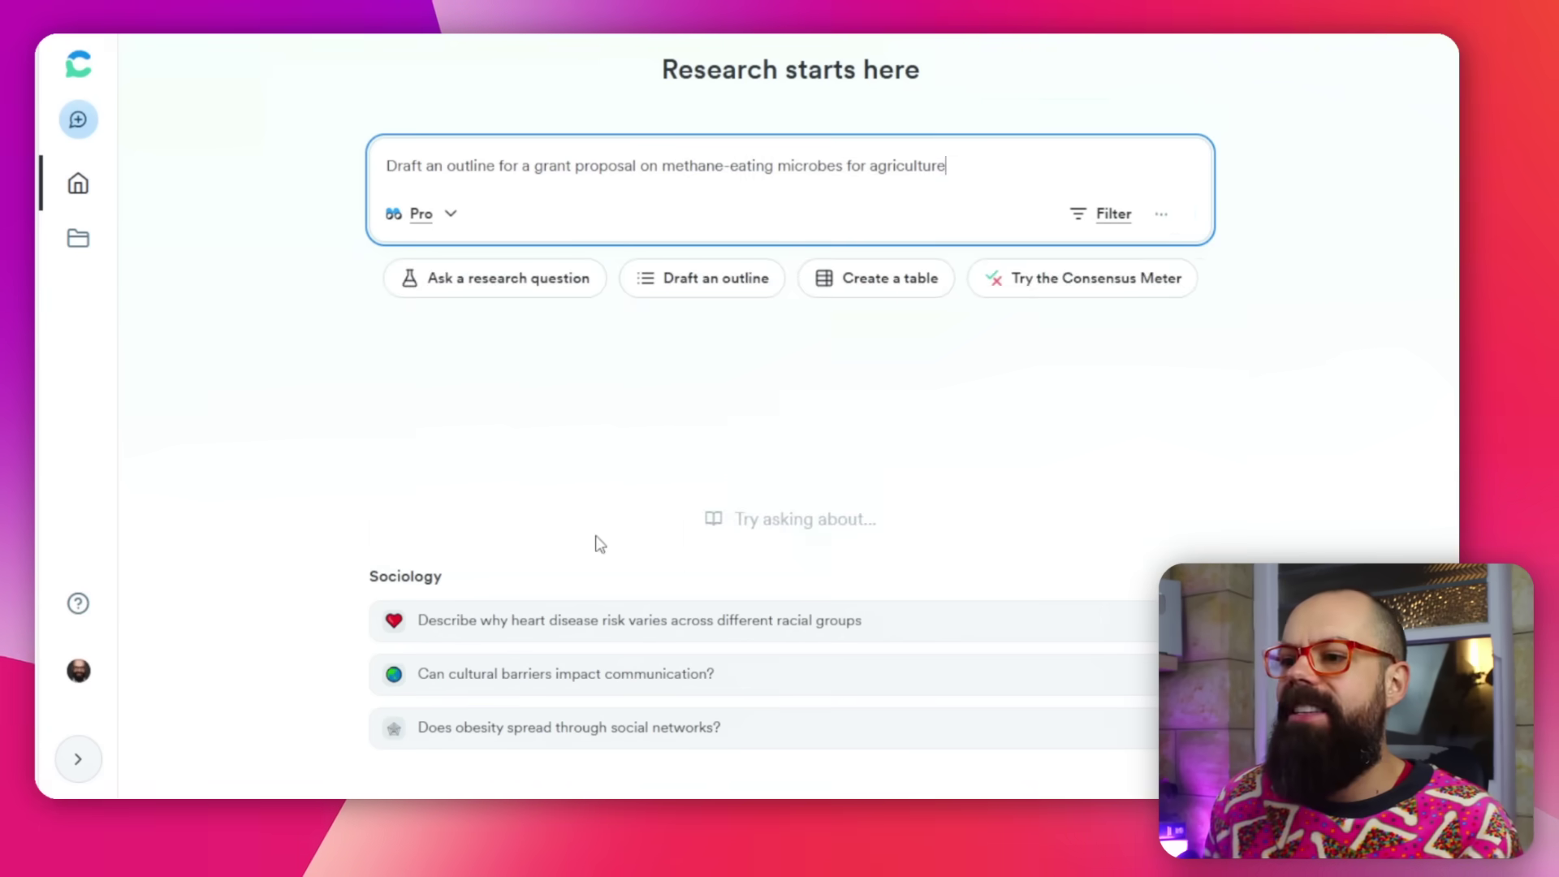
left_click(1158, 210)
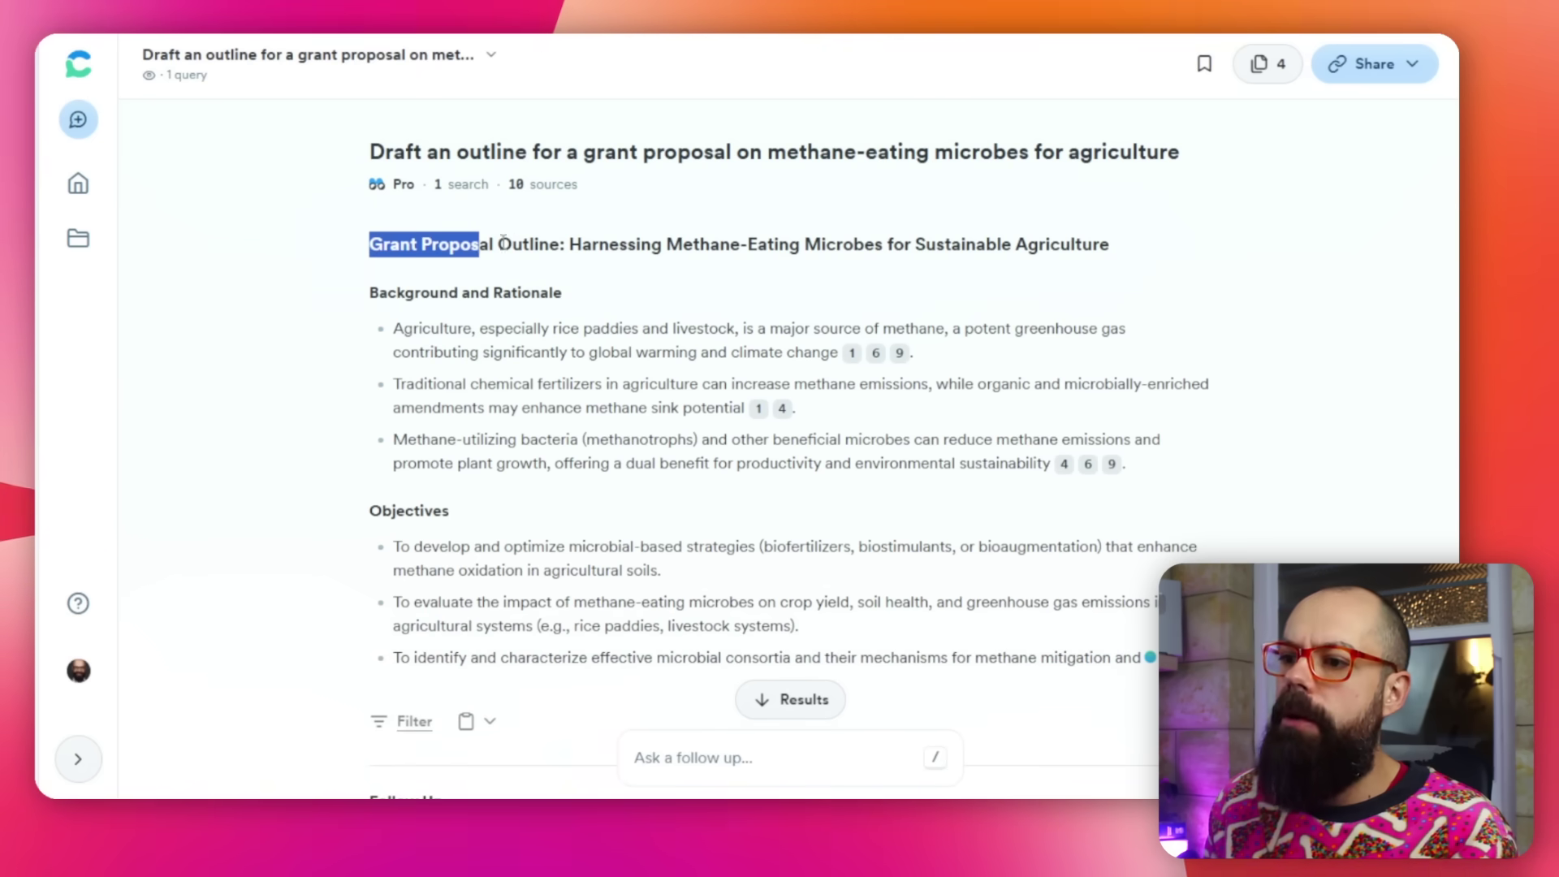
scroll(527, 378, "down", 15)
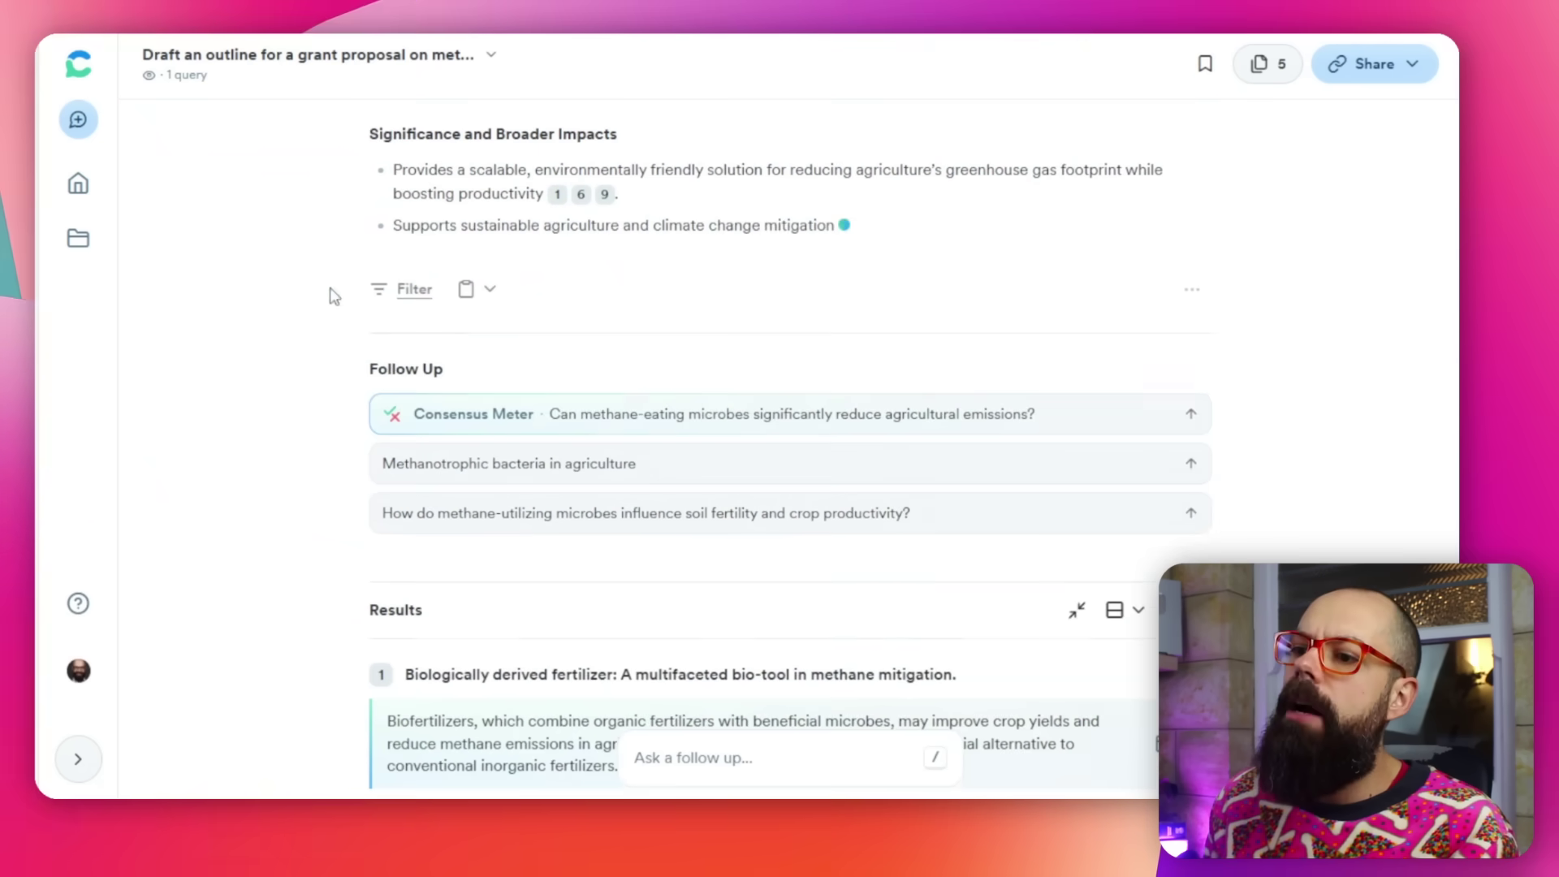
scroll(330, 292, "up", 15)
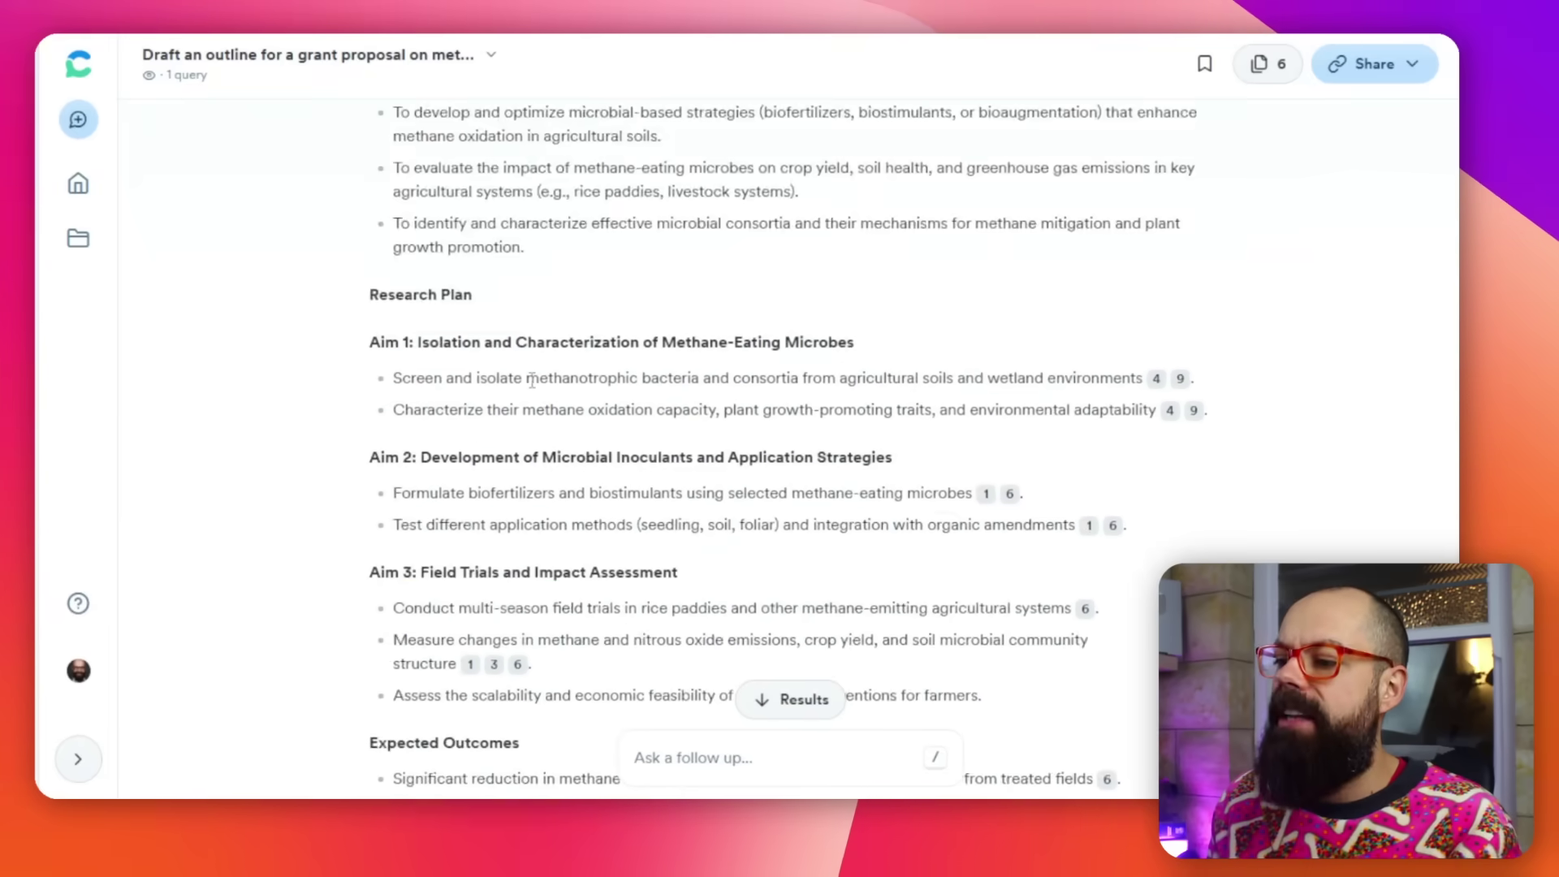
scroll(532, 378, "down", 15)
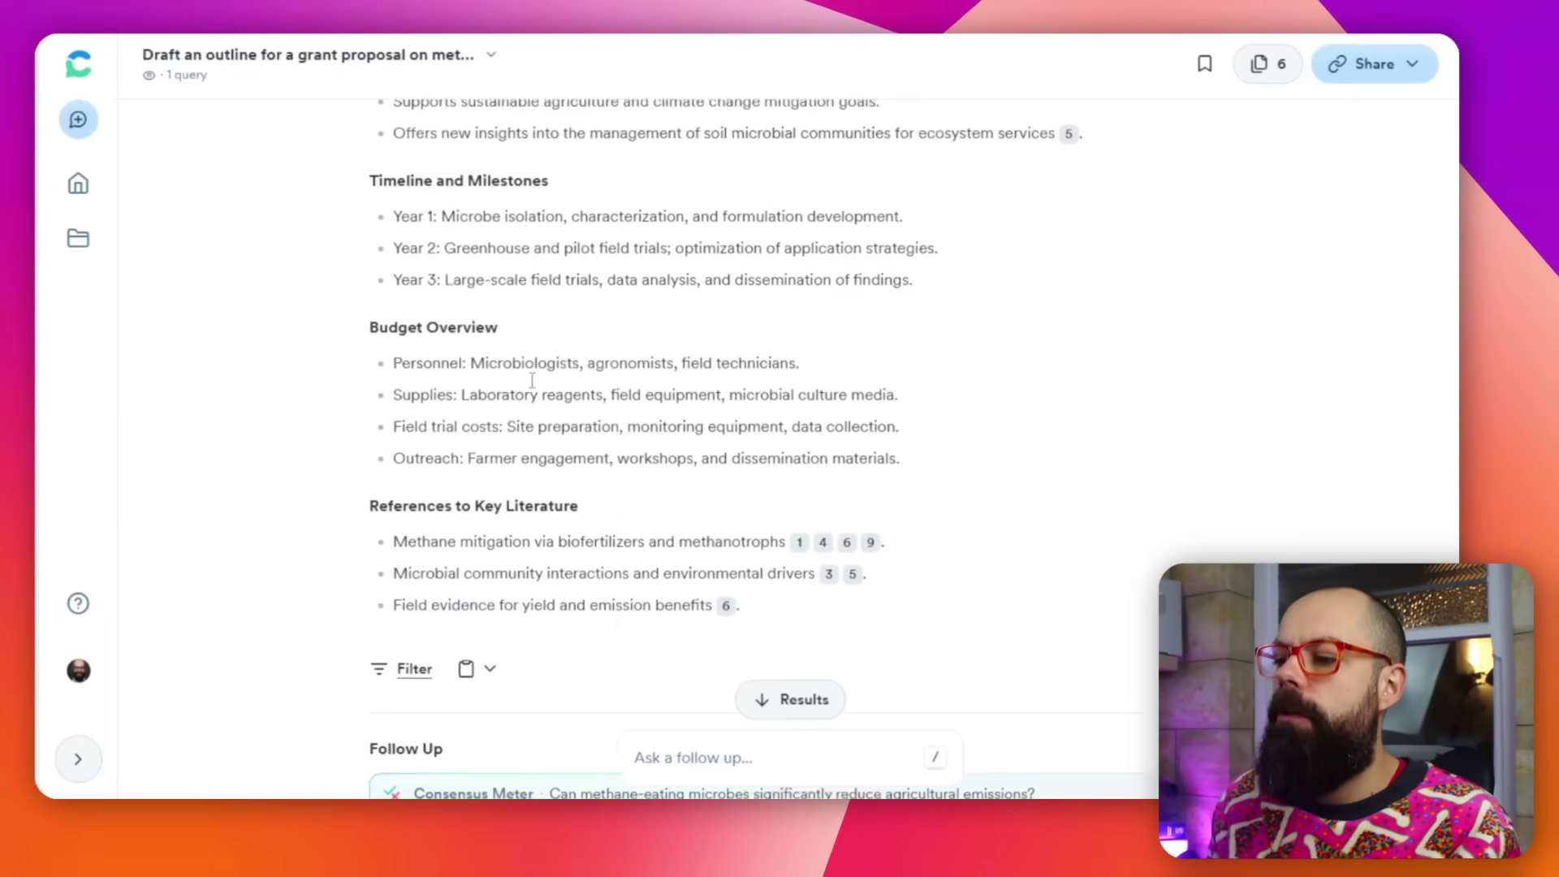
scroll(532, 380, "down", 4)
scroll(666, 415, "up", 7)
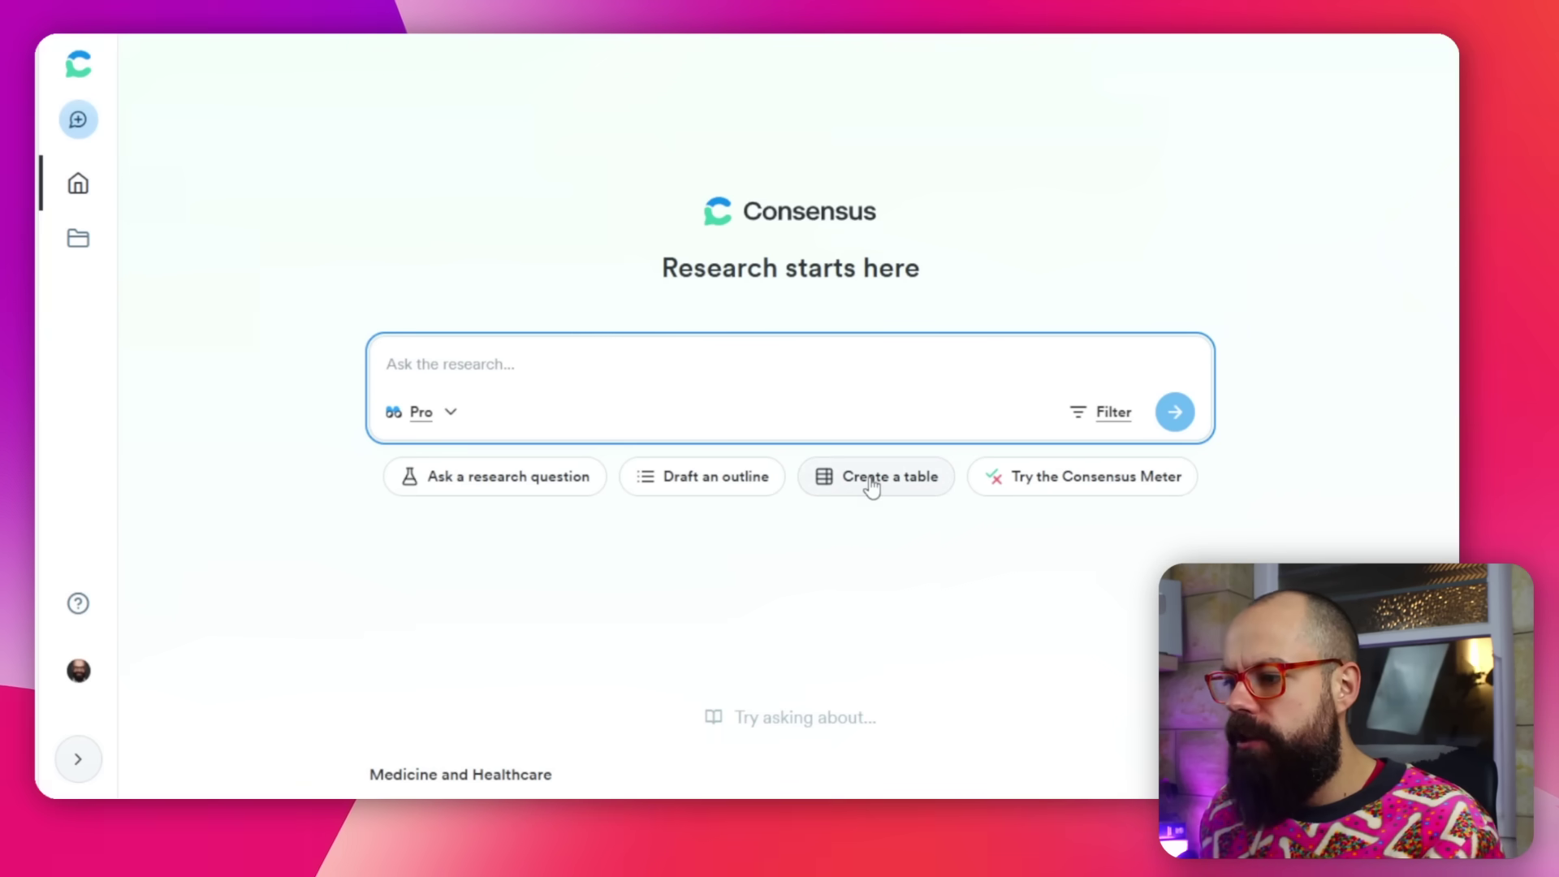
Step: Run the 5G frequency bands table prompt and review the range, throughput and use-case table
left_click(872, 487)
scroll(822, 513, "down", 2)
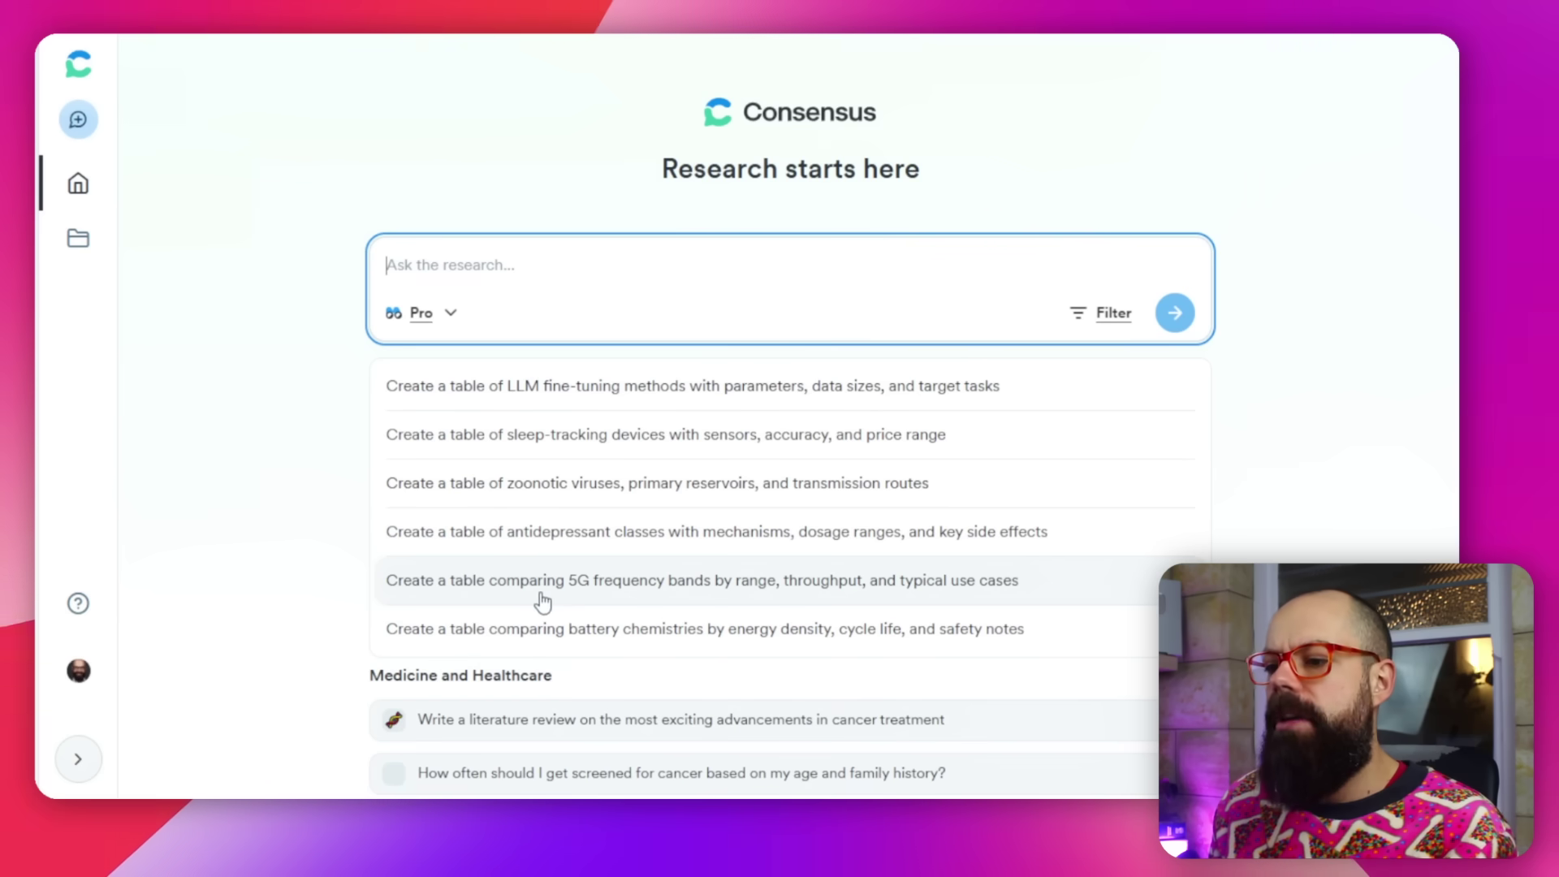
left_click(637, 593)
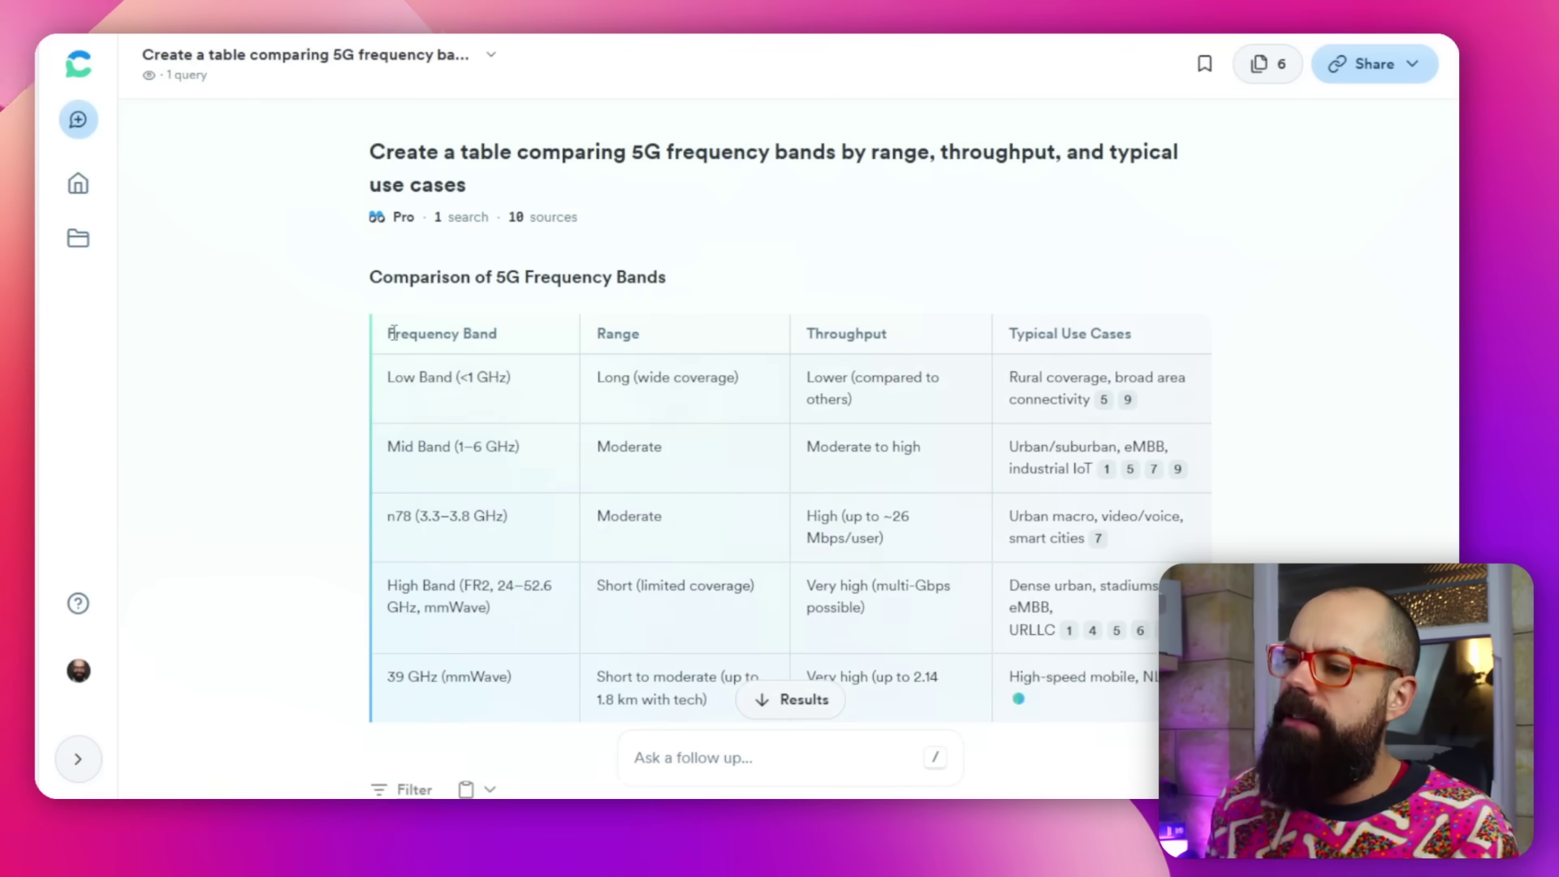
scroll(394, 333, "down", 4)
scroll(393, 334, "up", 4)
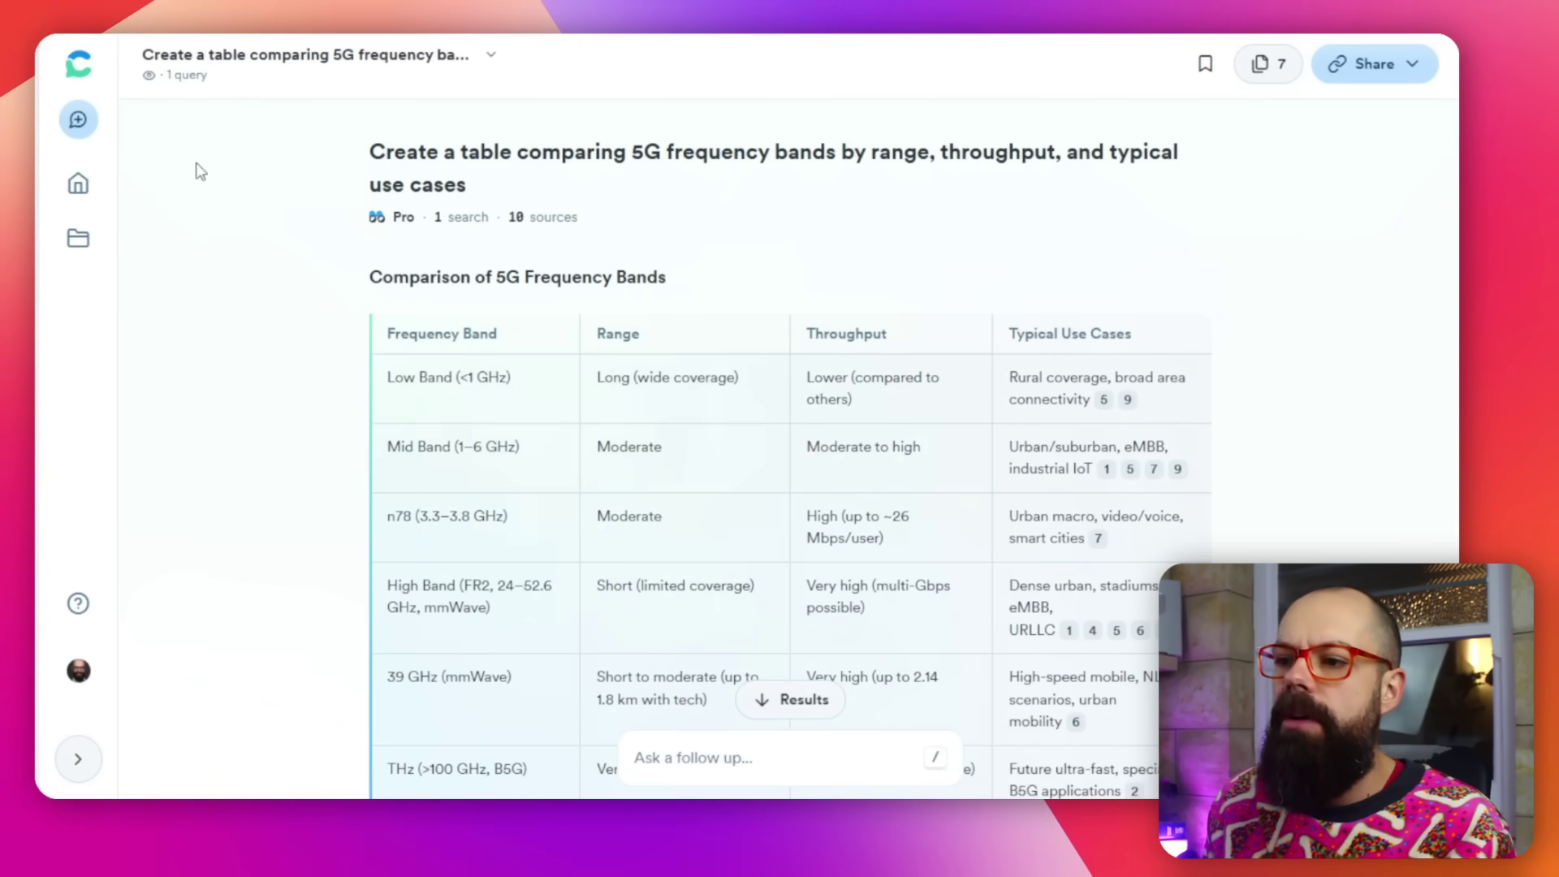
scroll(808, 549, "down", 3)
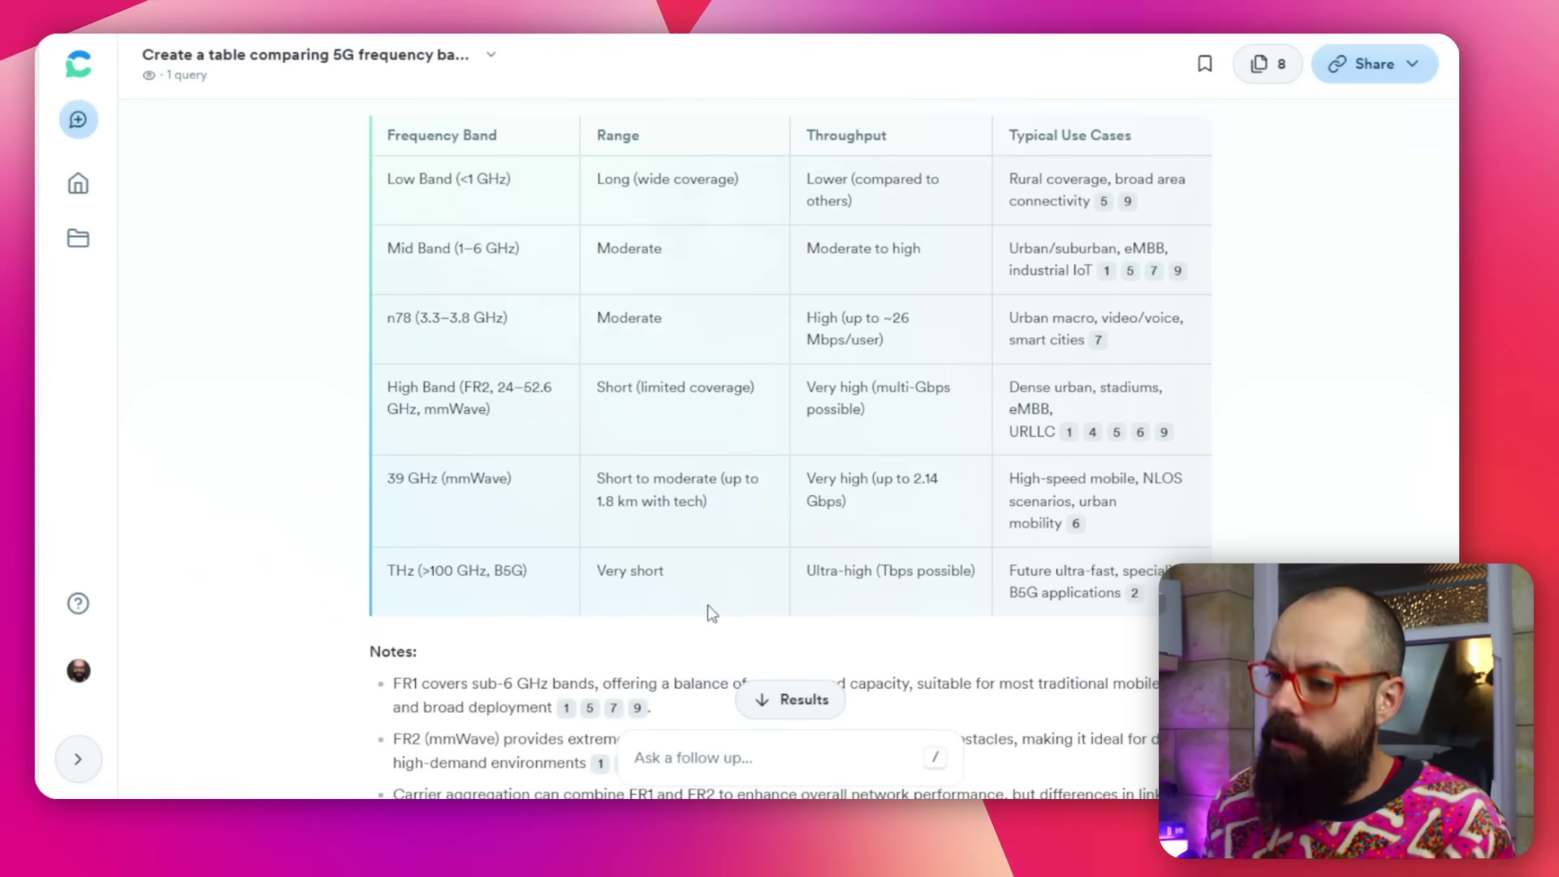
scroll(802, 439, "down", 2)
scroll(804, 414, "up", 5)
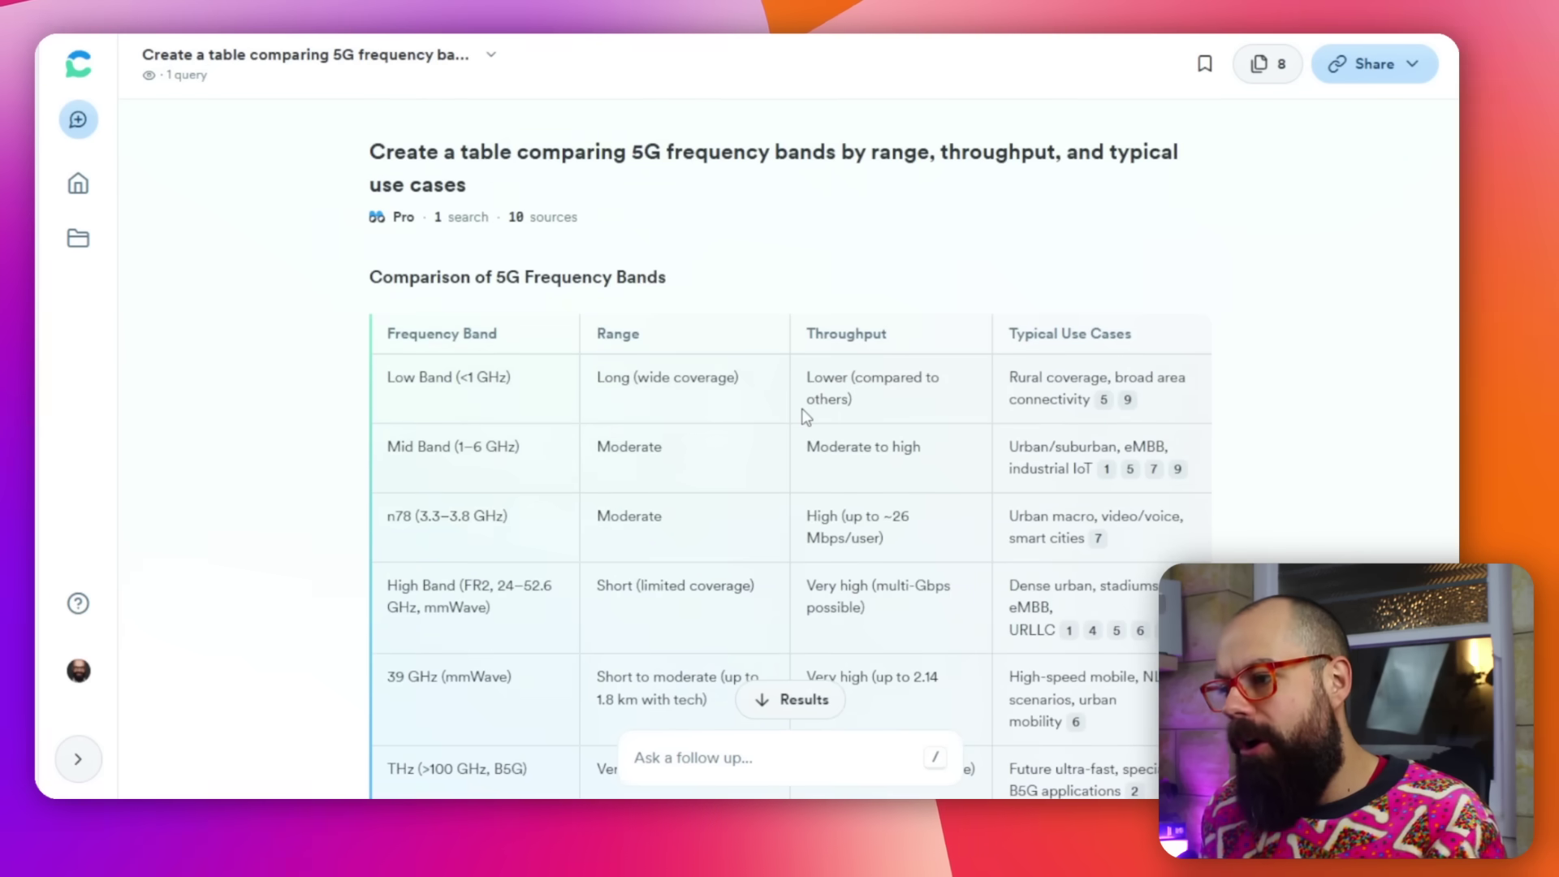
scroll(804, 416, "down", 2)
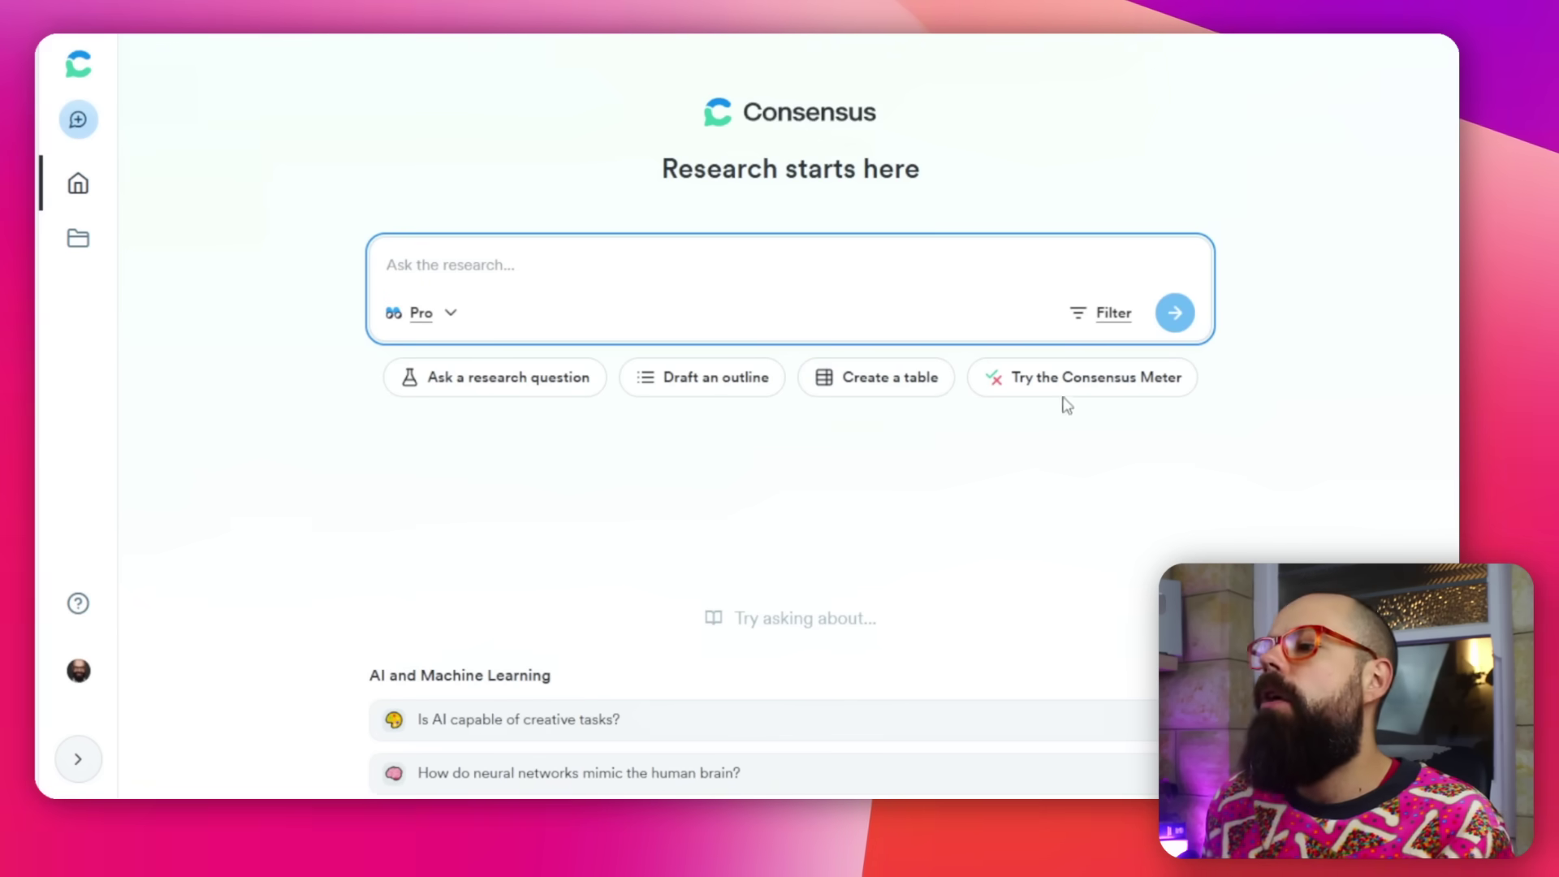
Step: Ask whether federated learning enhances privacy, review the 100% Yes meter, and open Filters
left_click(1080, 389)
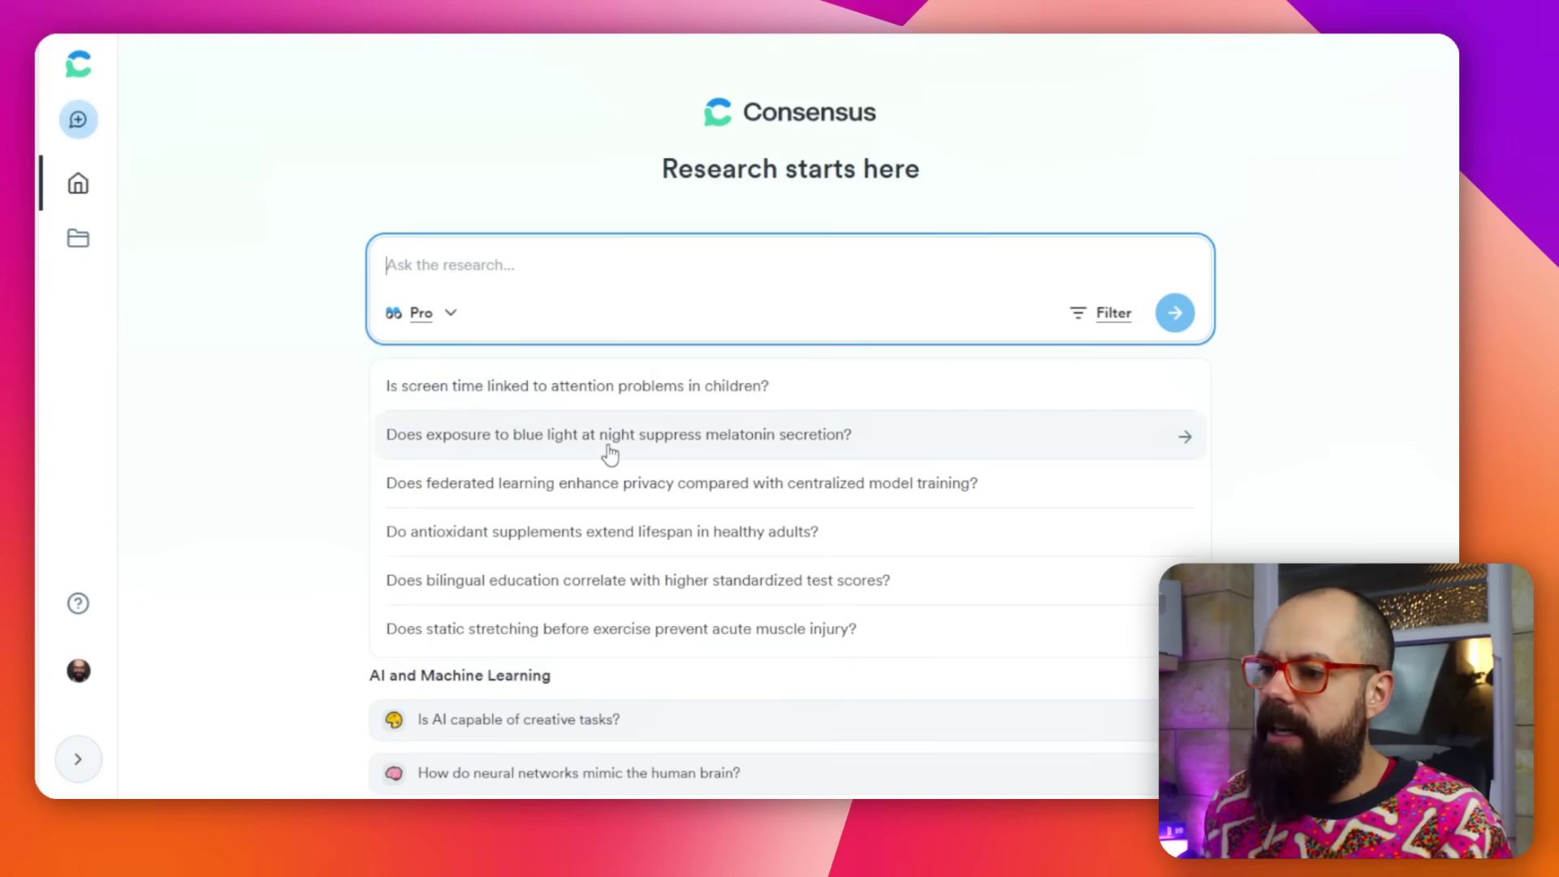
left_click(620, 481)
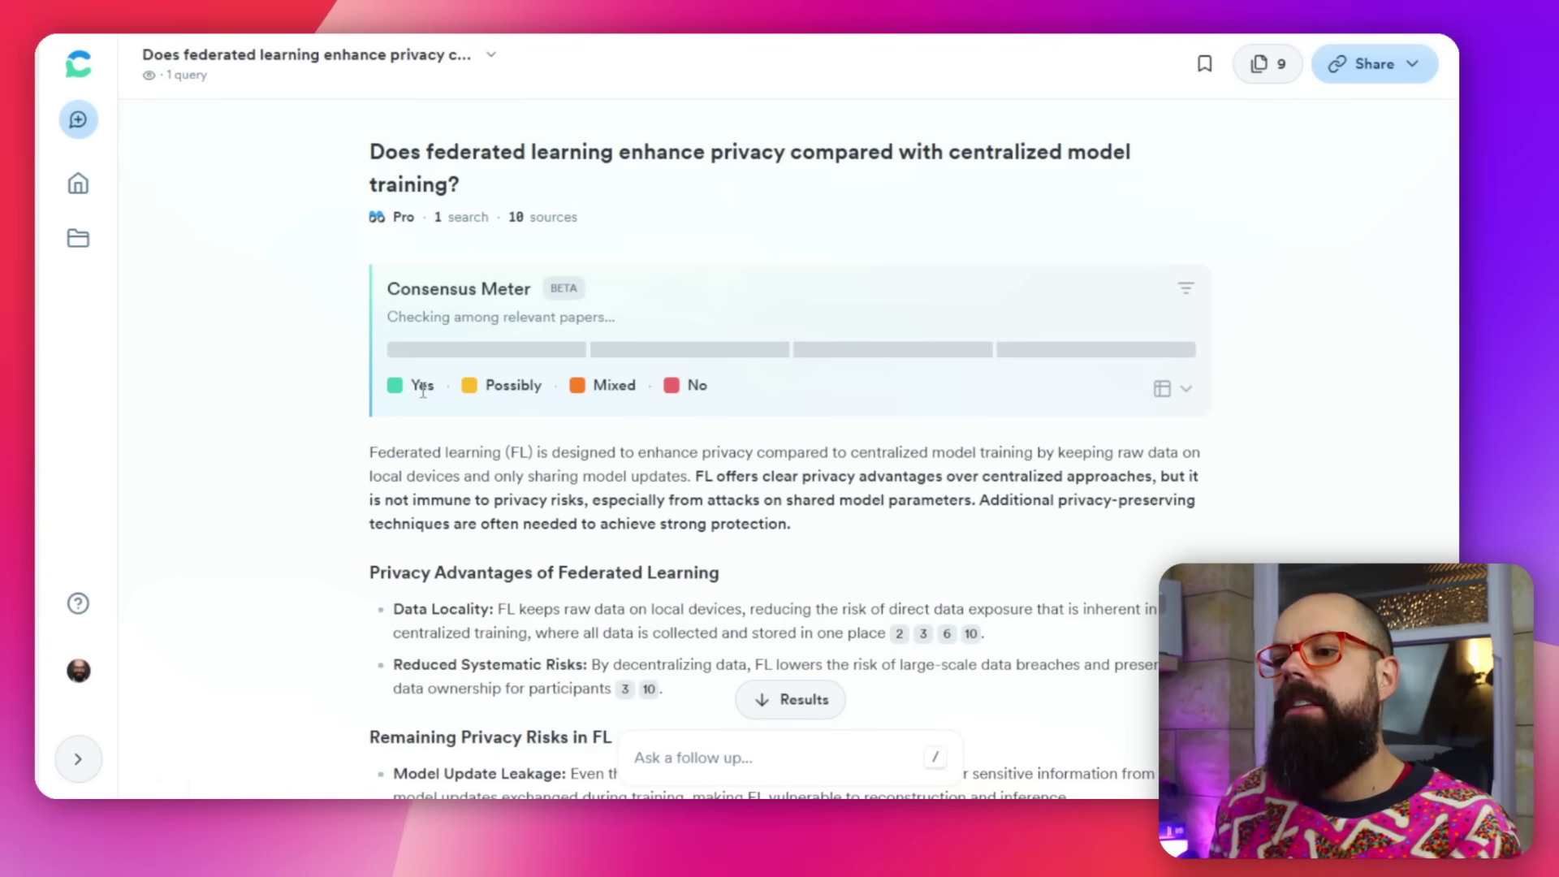
left_click_drag(420, 385, 428, 385)
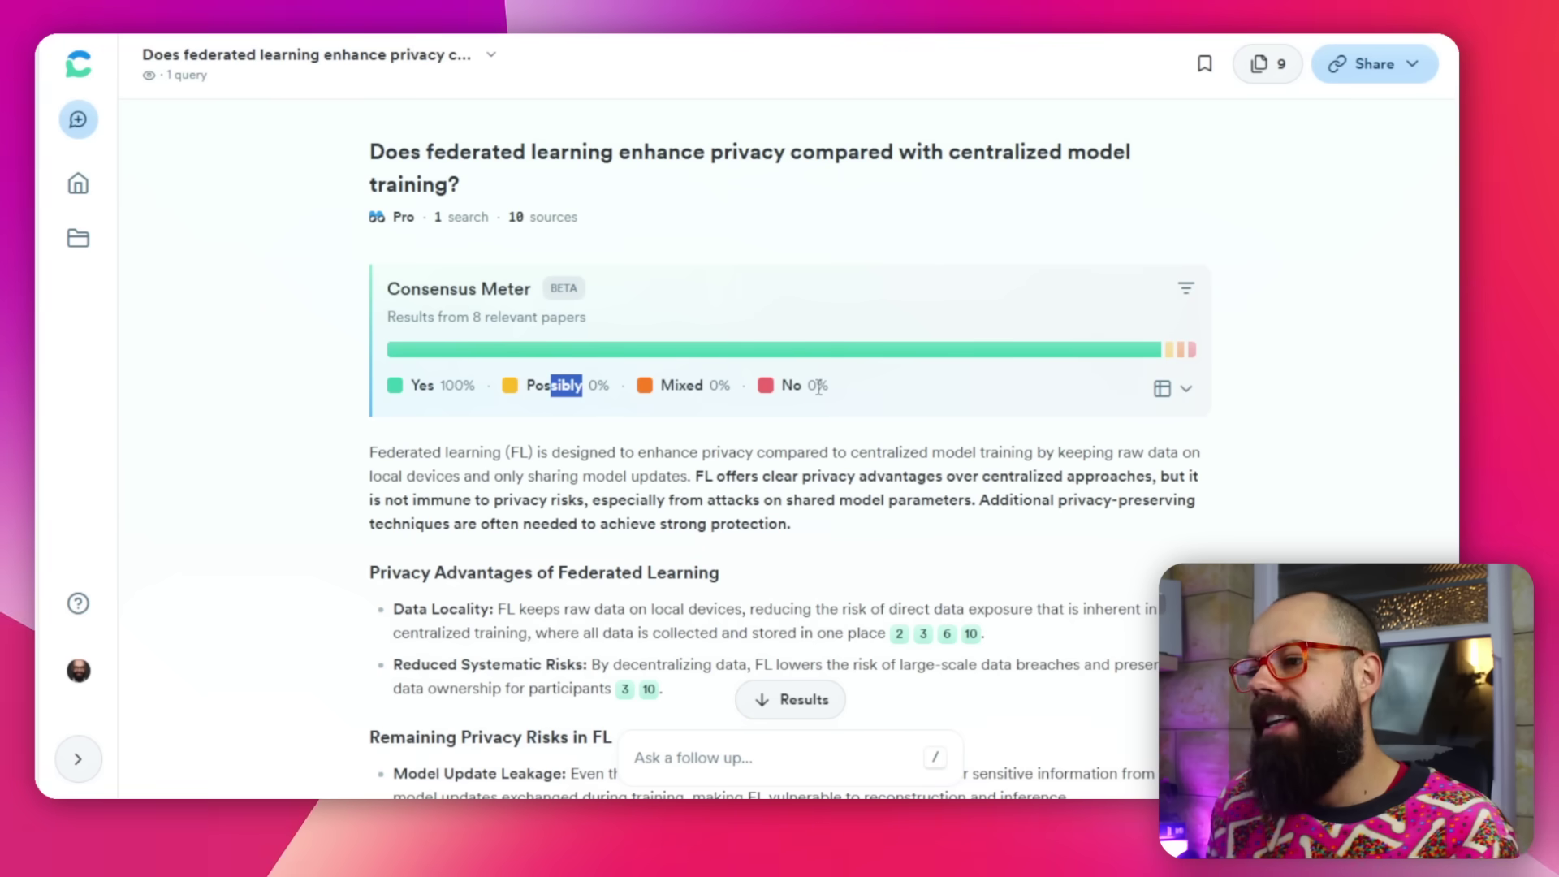
scroll(271, 341, "down", 4)
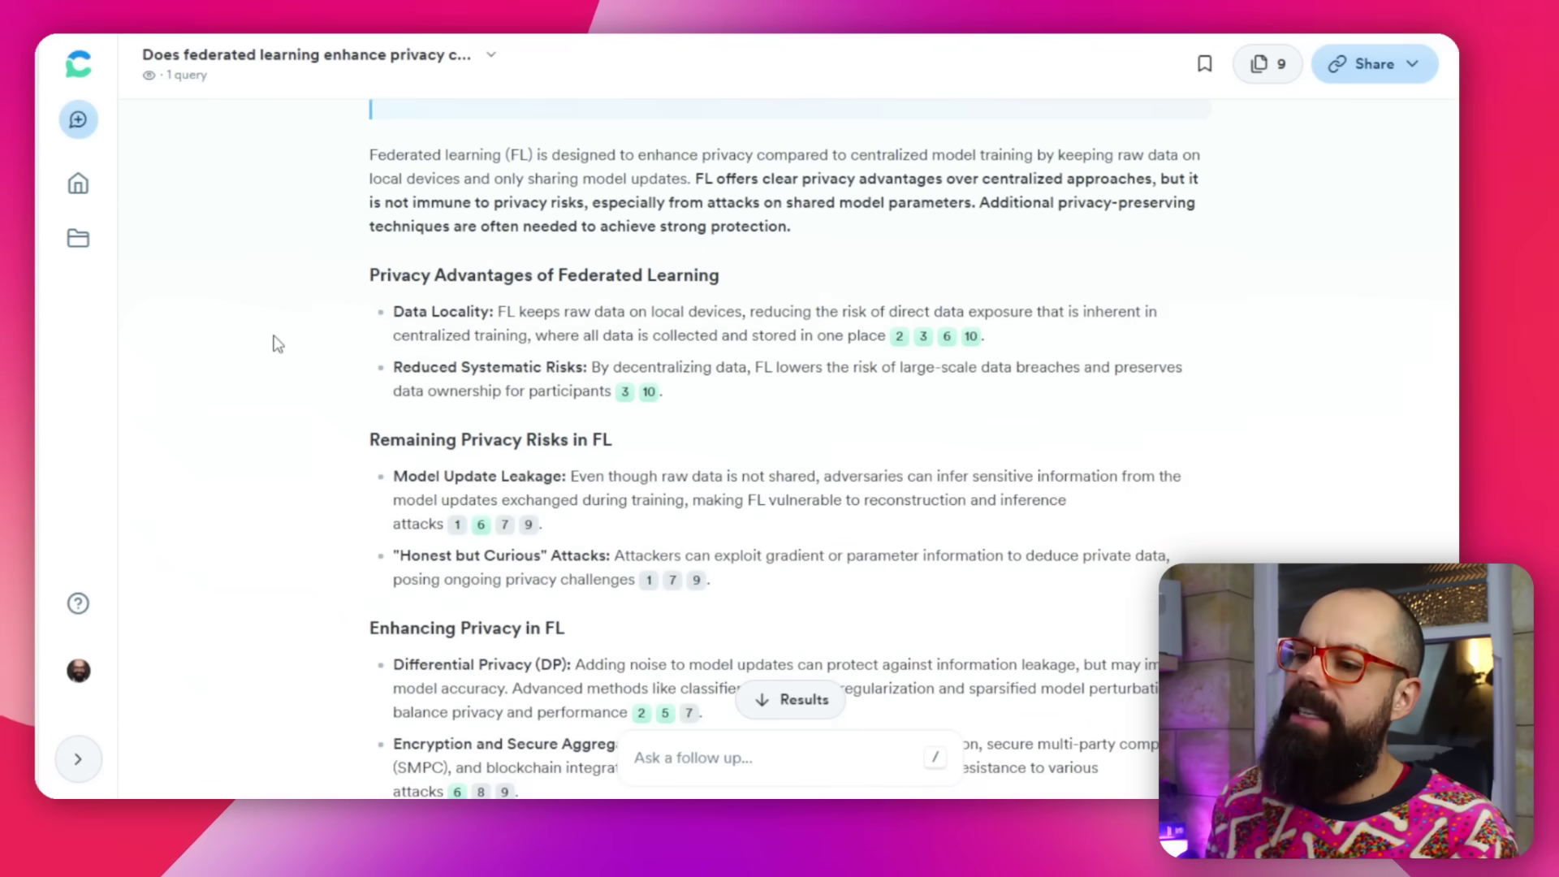
scroll(274, 343, "up", 4)
scroll(429, 341, "down", 4)
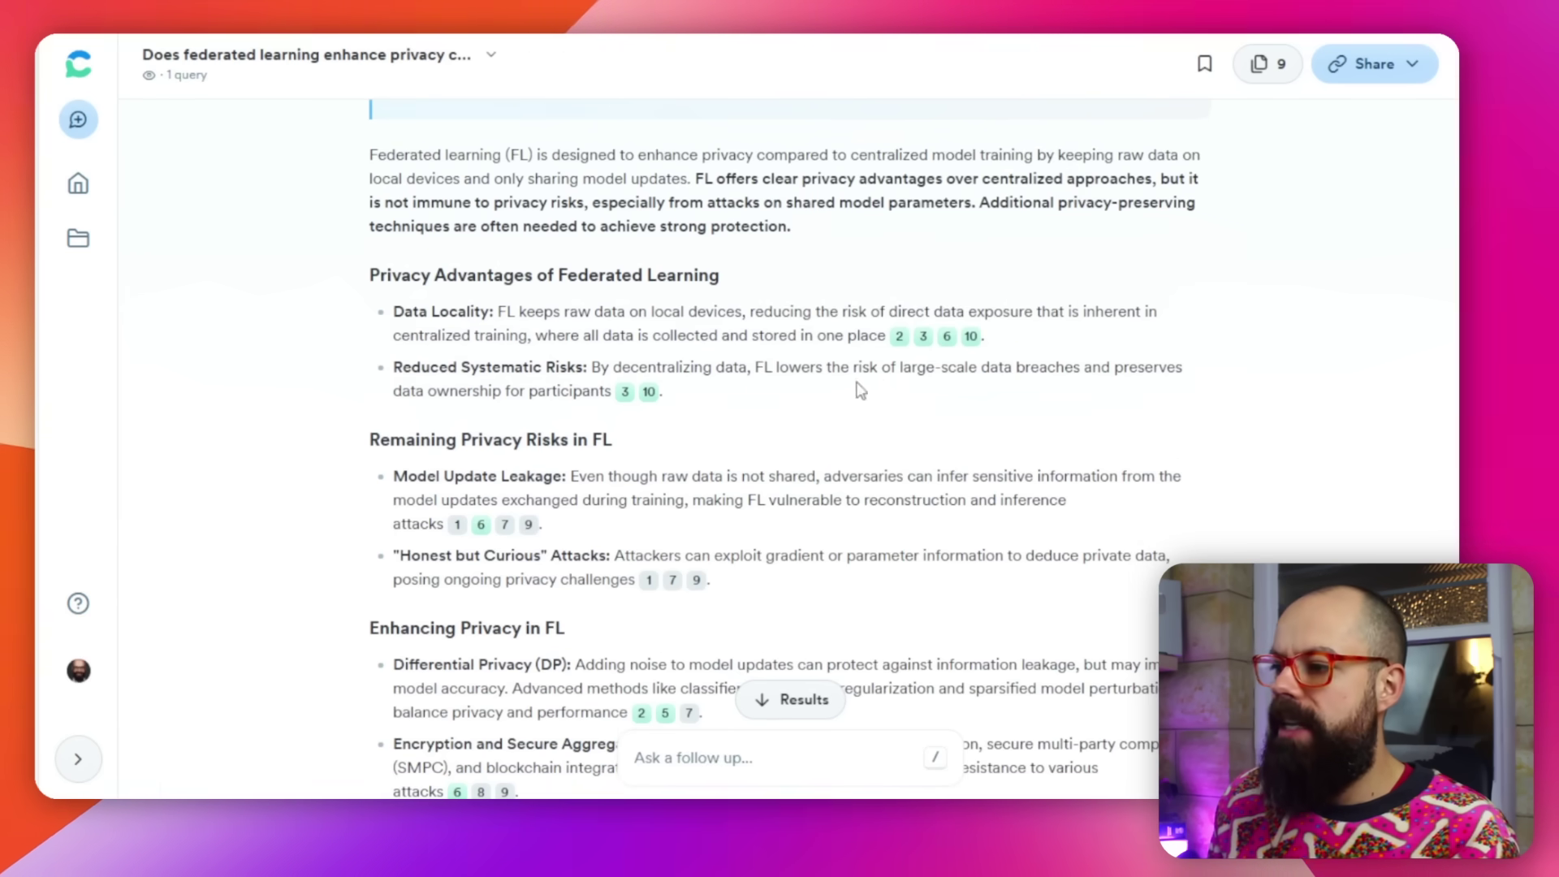
scroll(1025, 329, "up", 4)
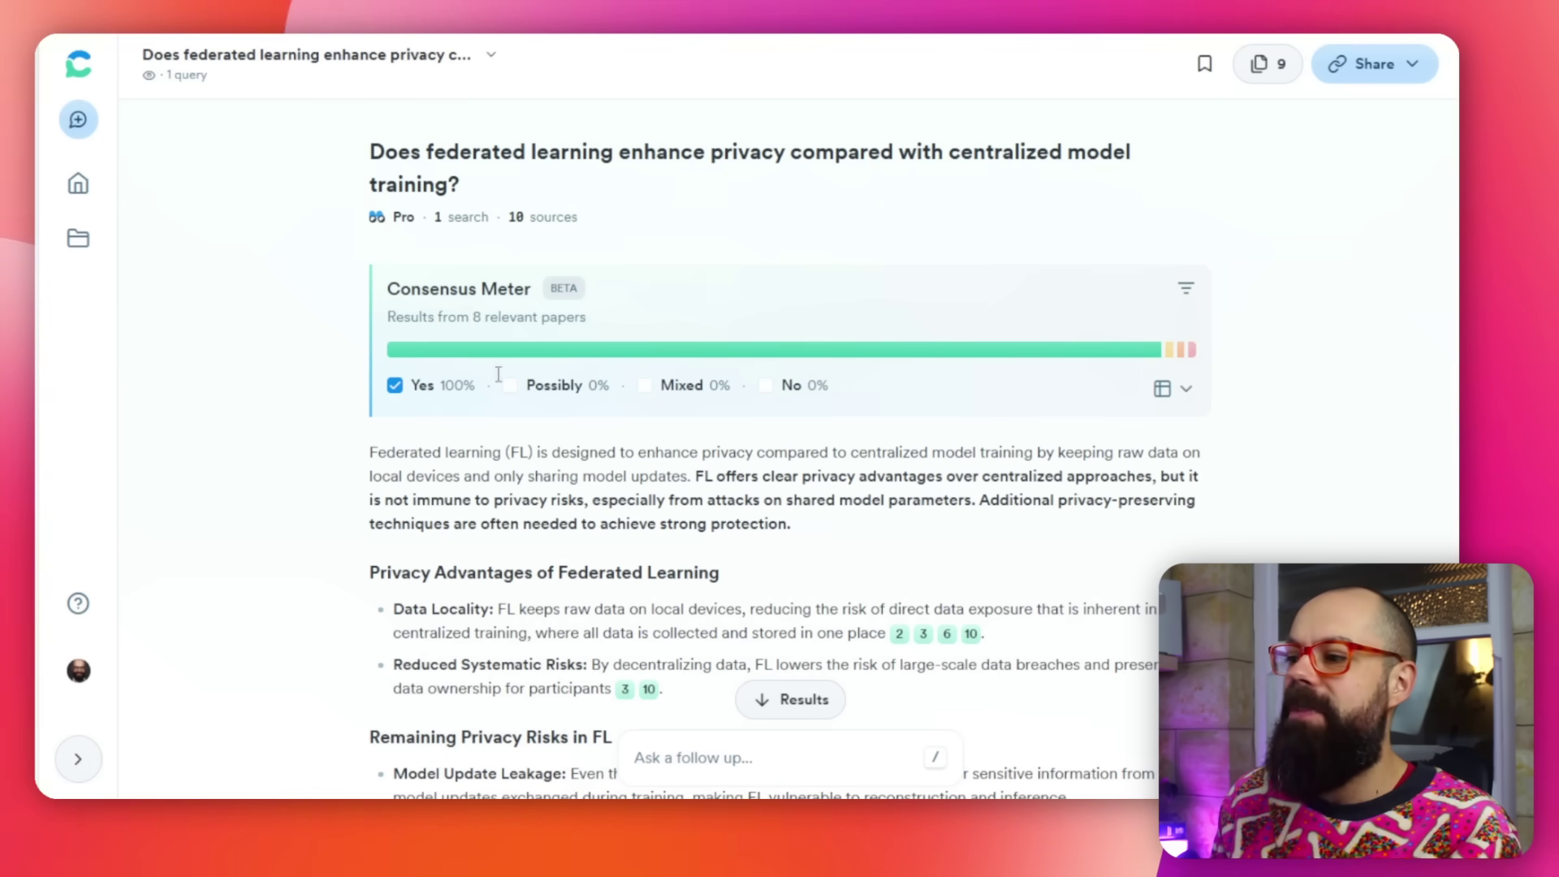
scroll(801, 311, "down", 15)
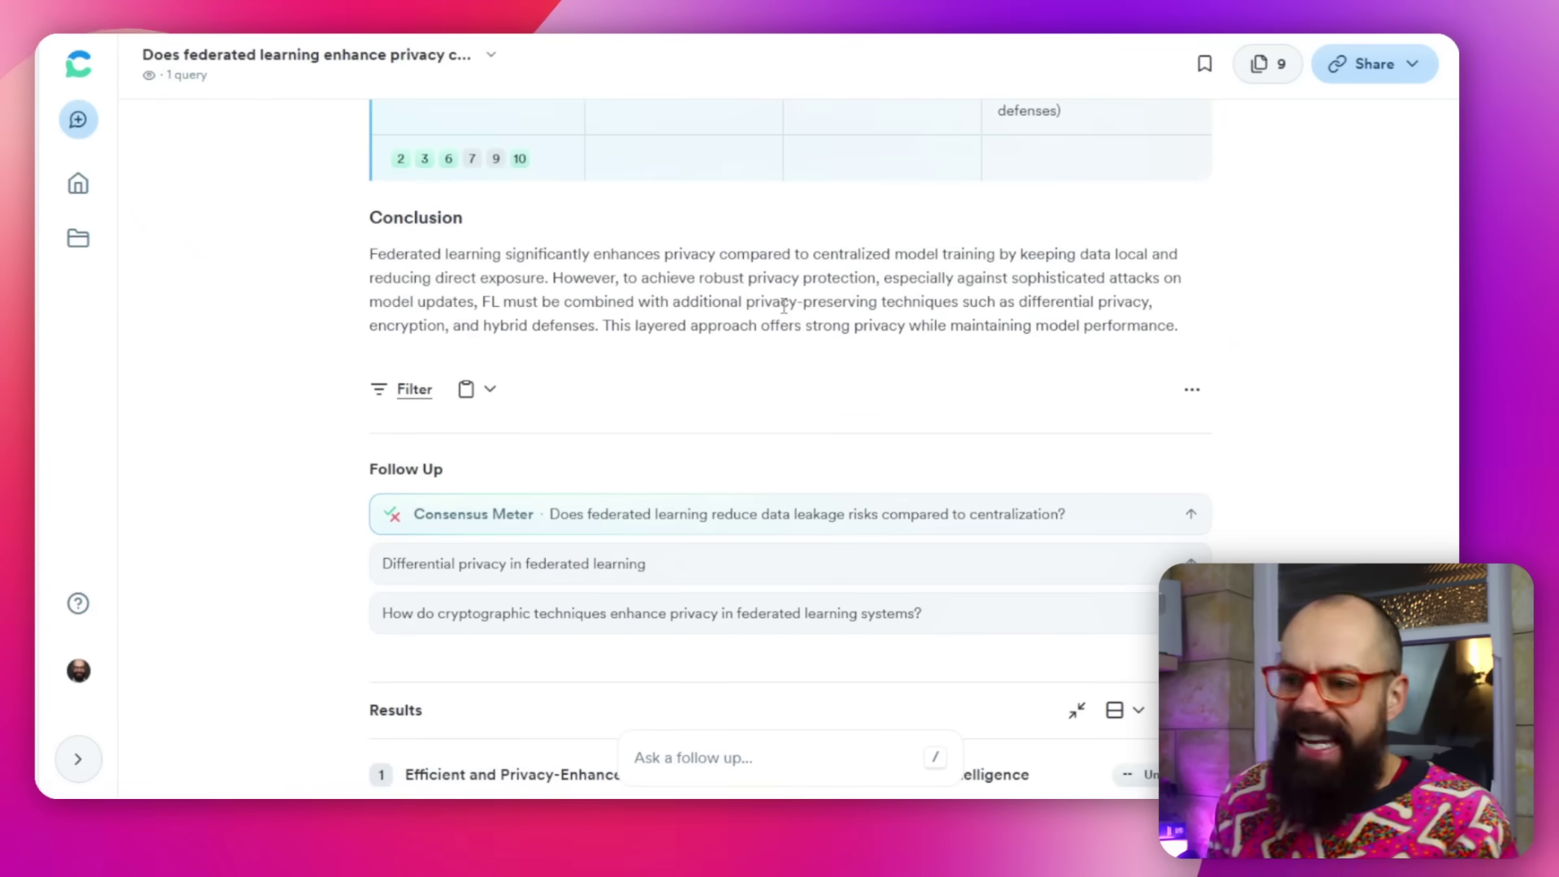
left_click(411, 392)
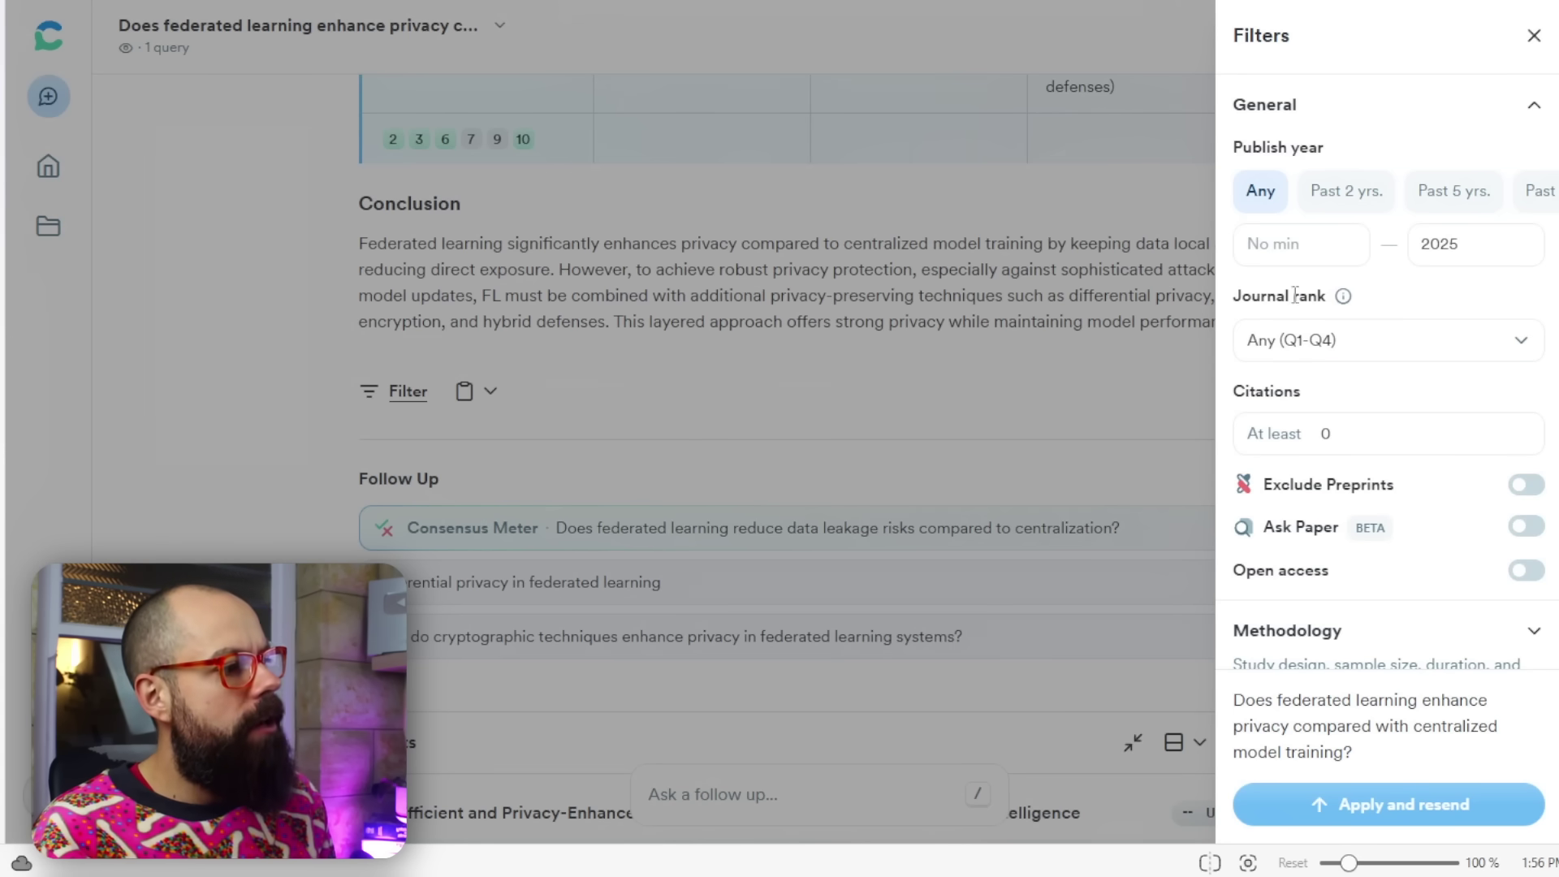
Step: Restrict results to Q1 journals, look over Methodology, Fields of study and Countries, then close
scroll(1300, 299, "down", 1)
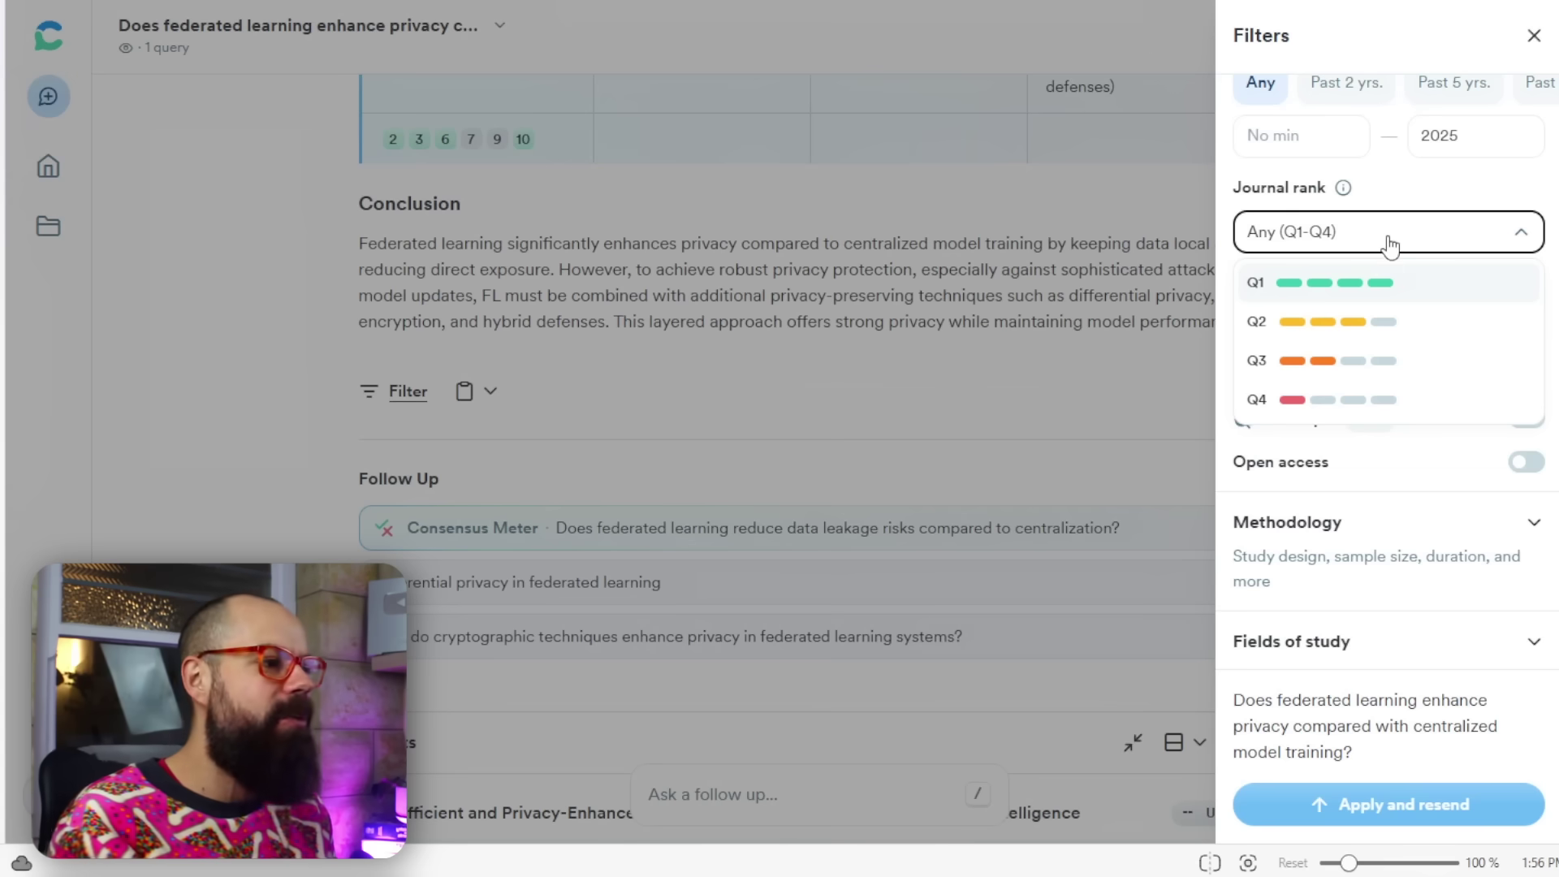
left_click(1391, 281)
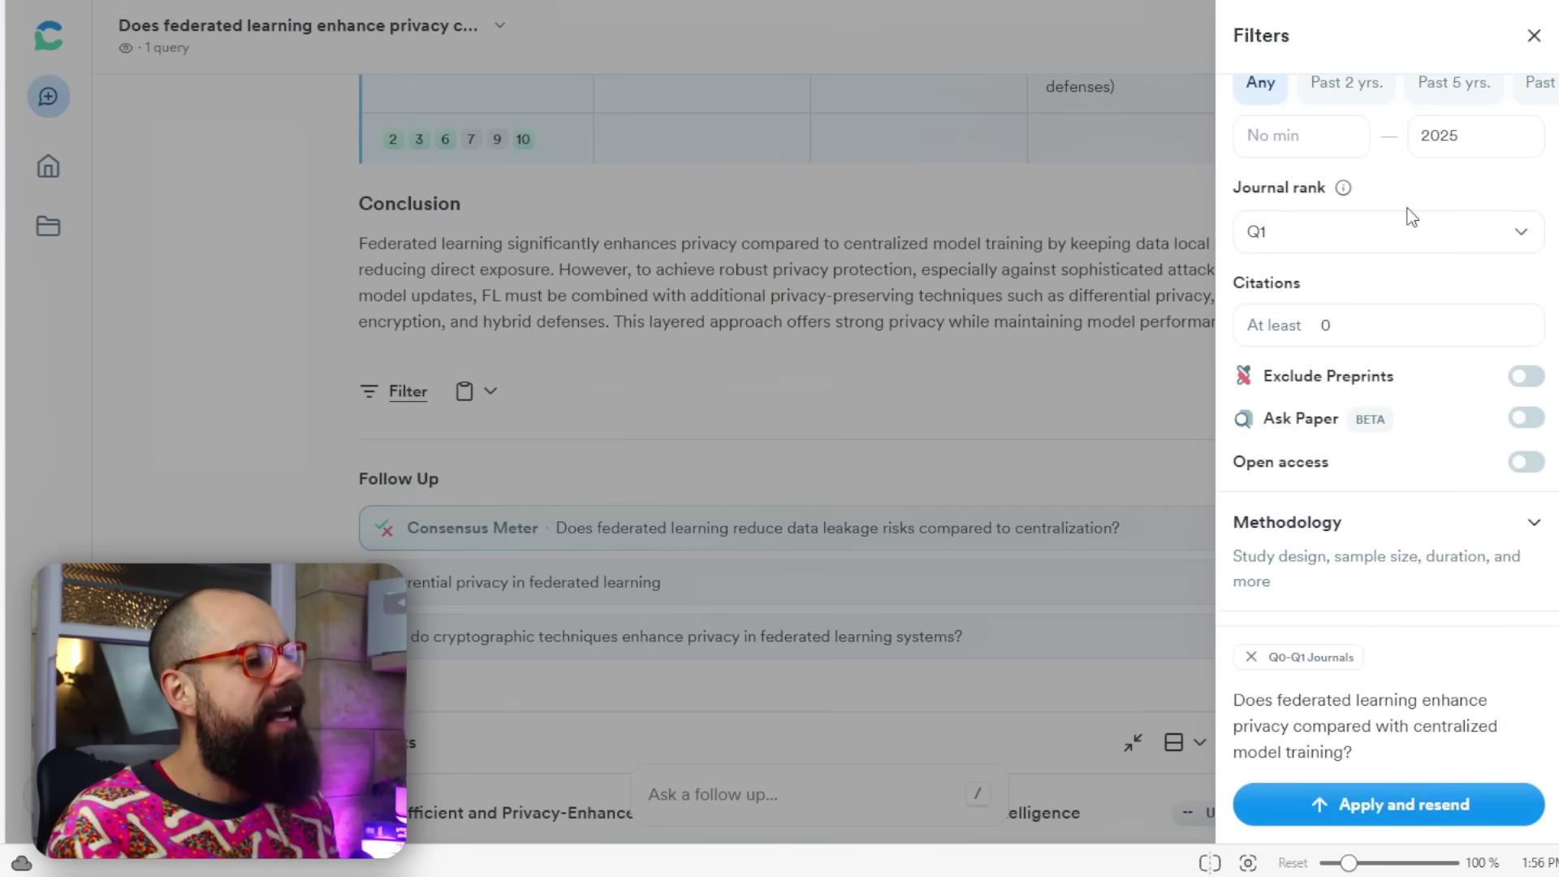
scroll(1374, 325, "down", 2)
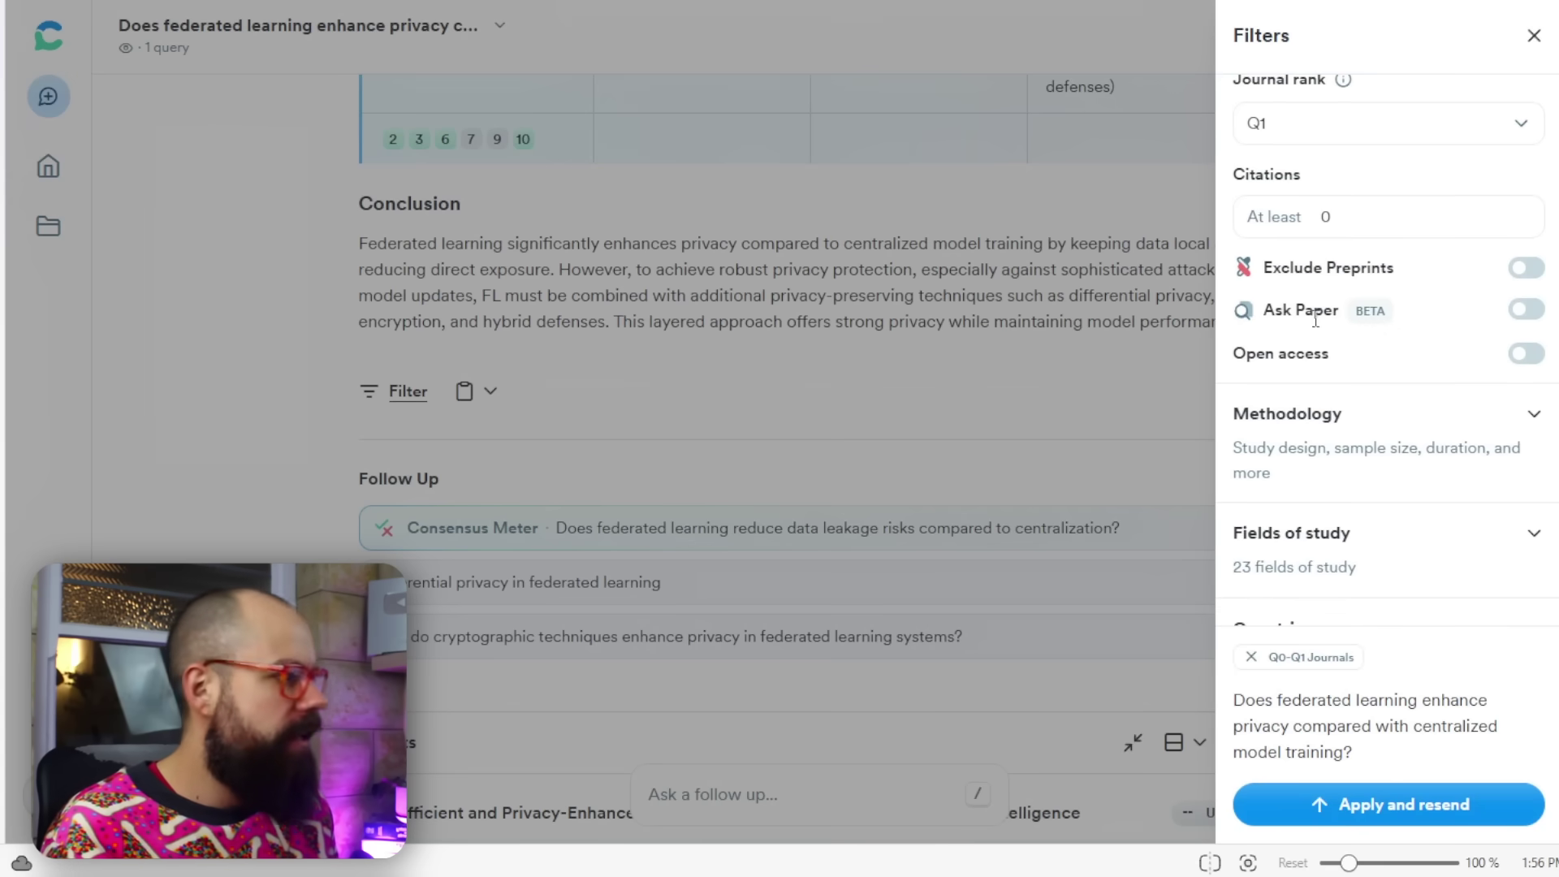
scroll(1316, 319, "down", 1)
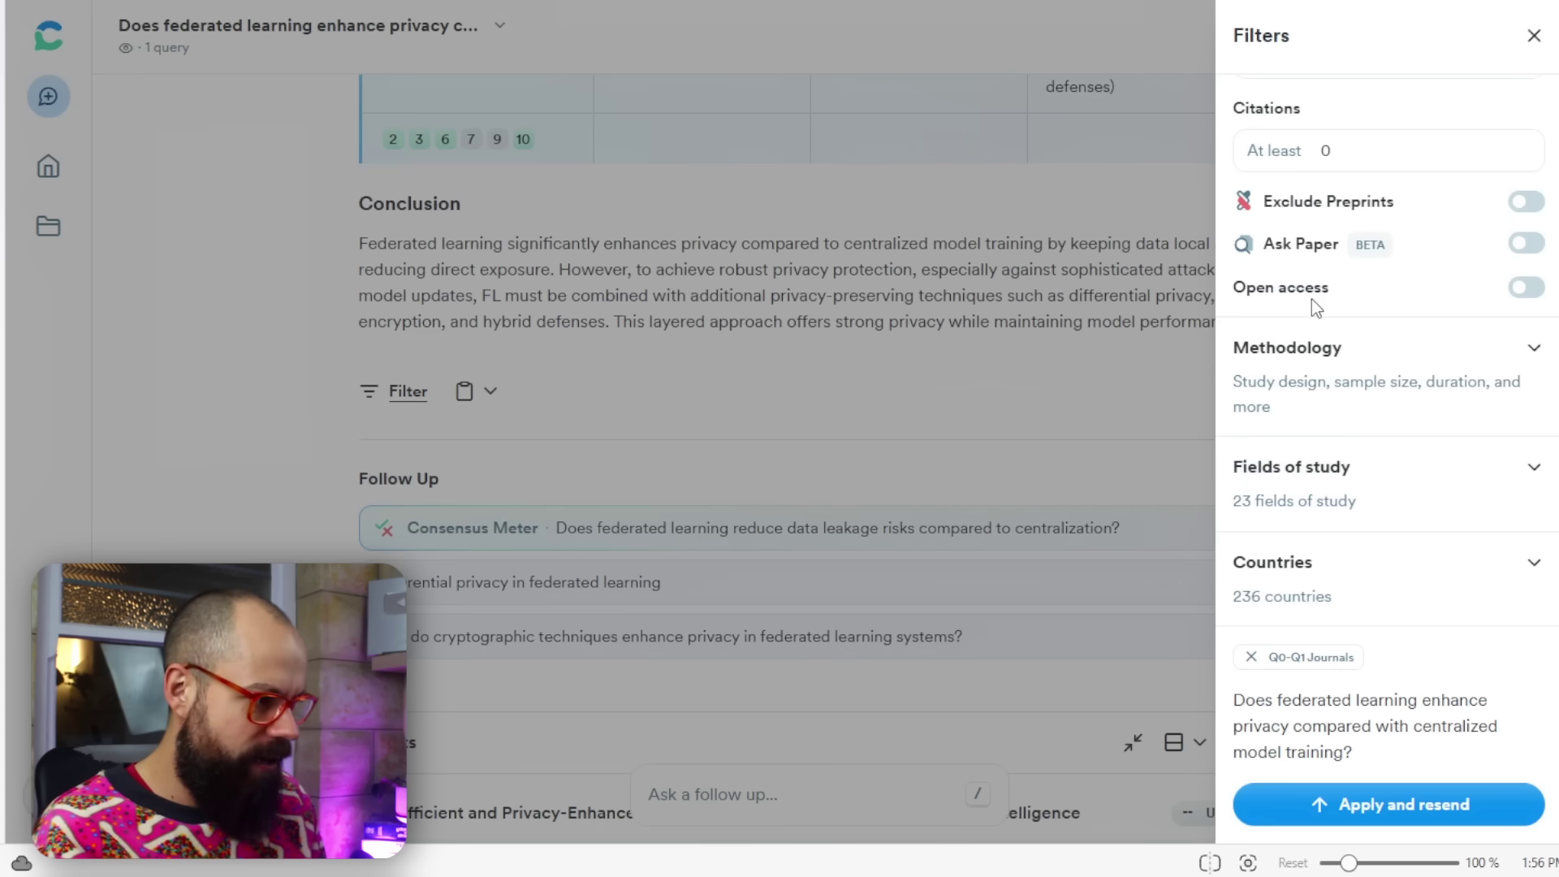
scroll(1312, 306, "down", 5)
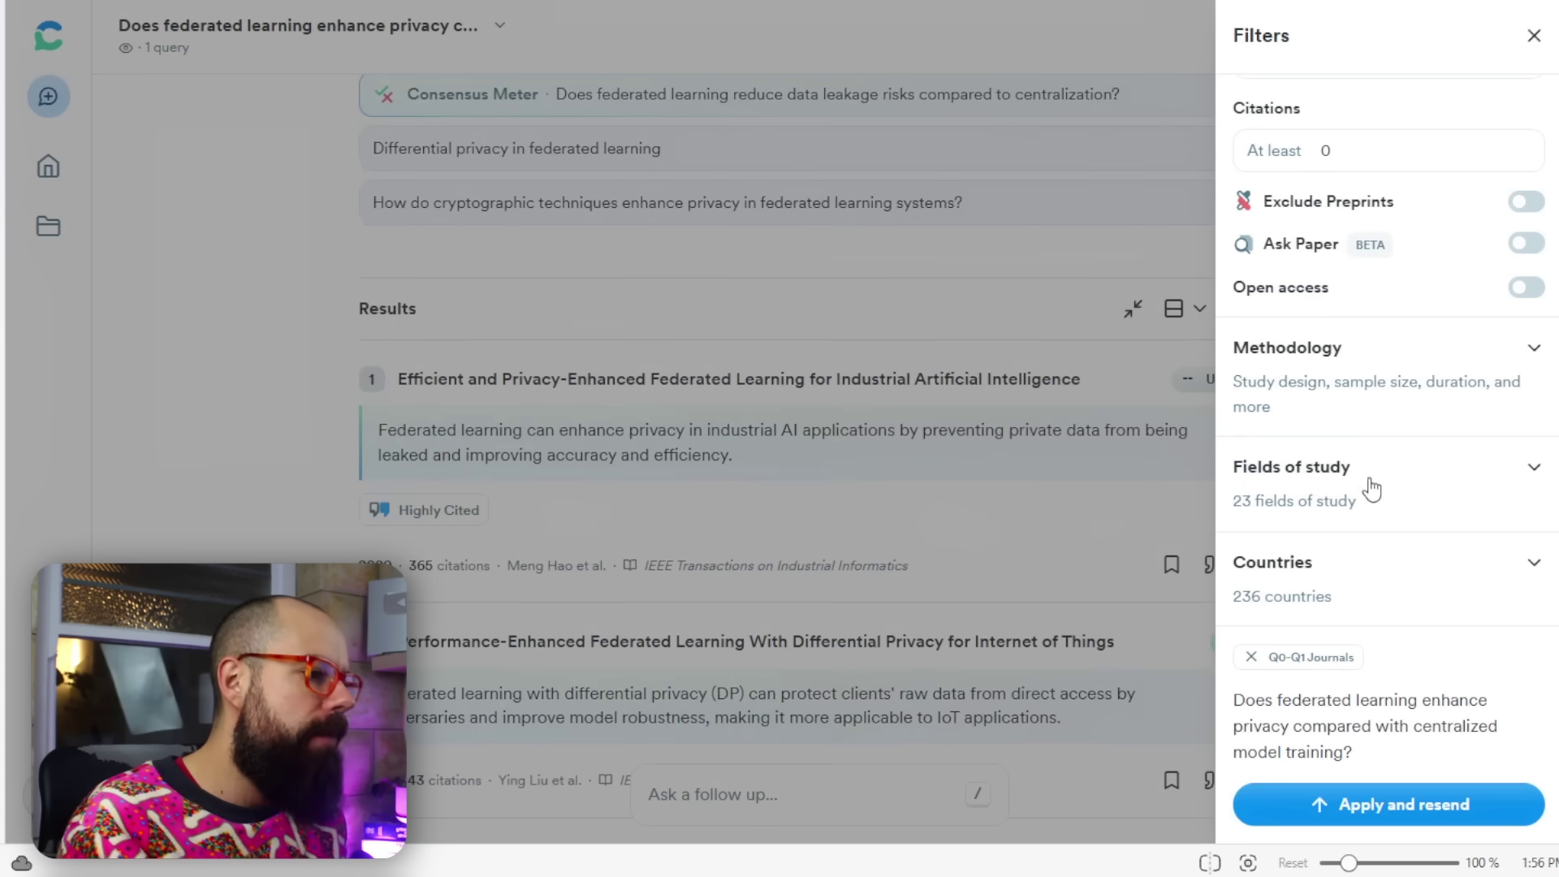
scroll(1373, 454, "up", 3)
scroll(1378, 445, "up", 12)
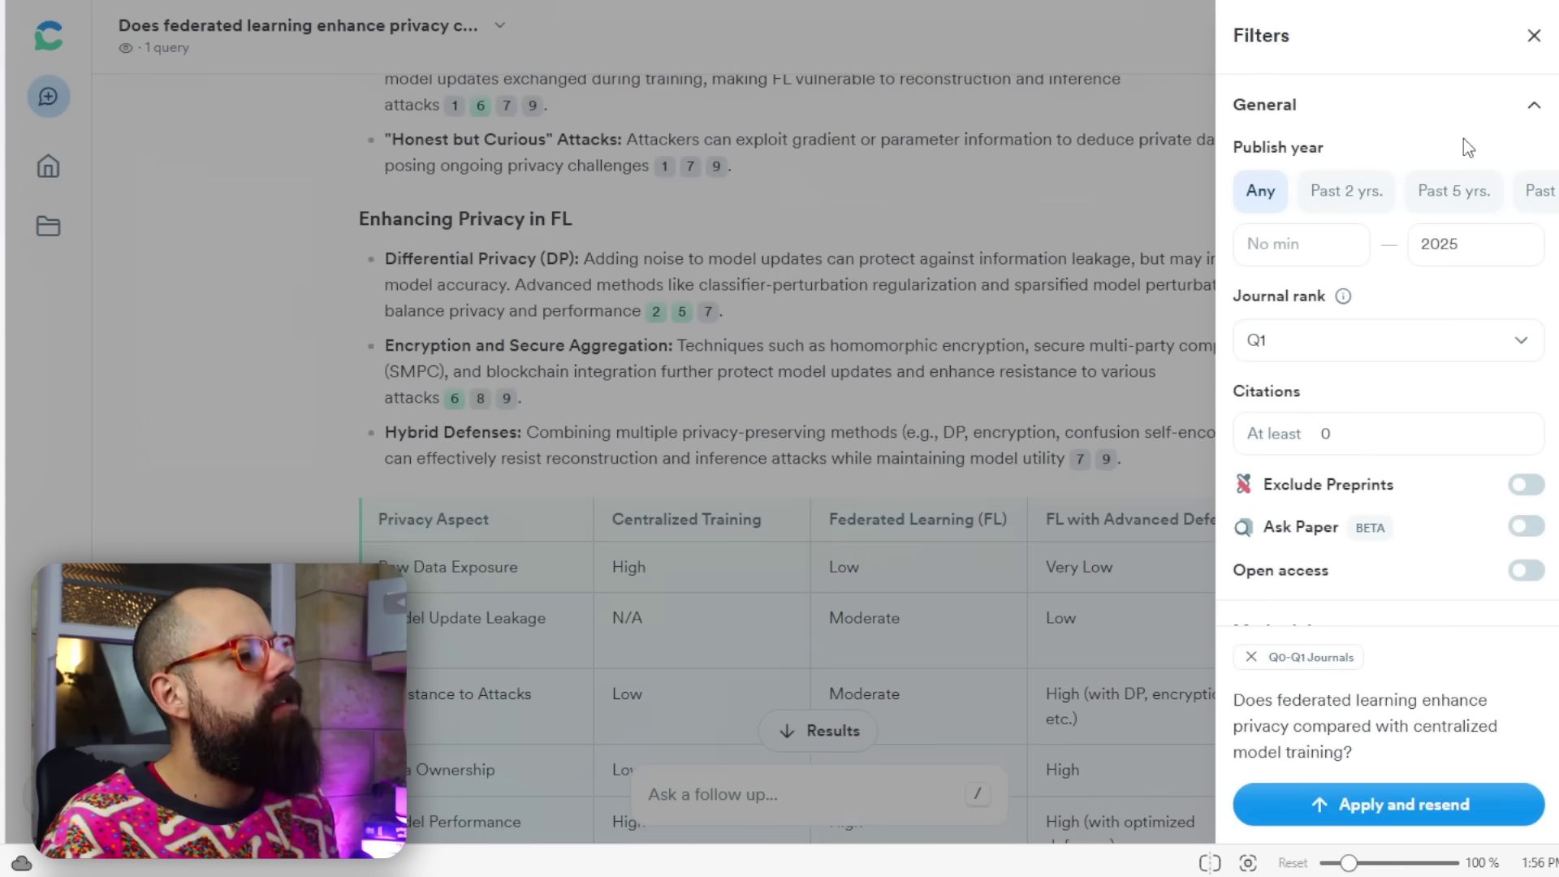
left_click(376, 257)
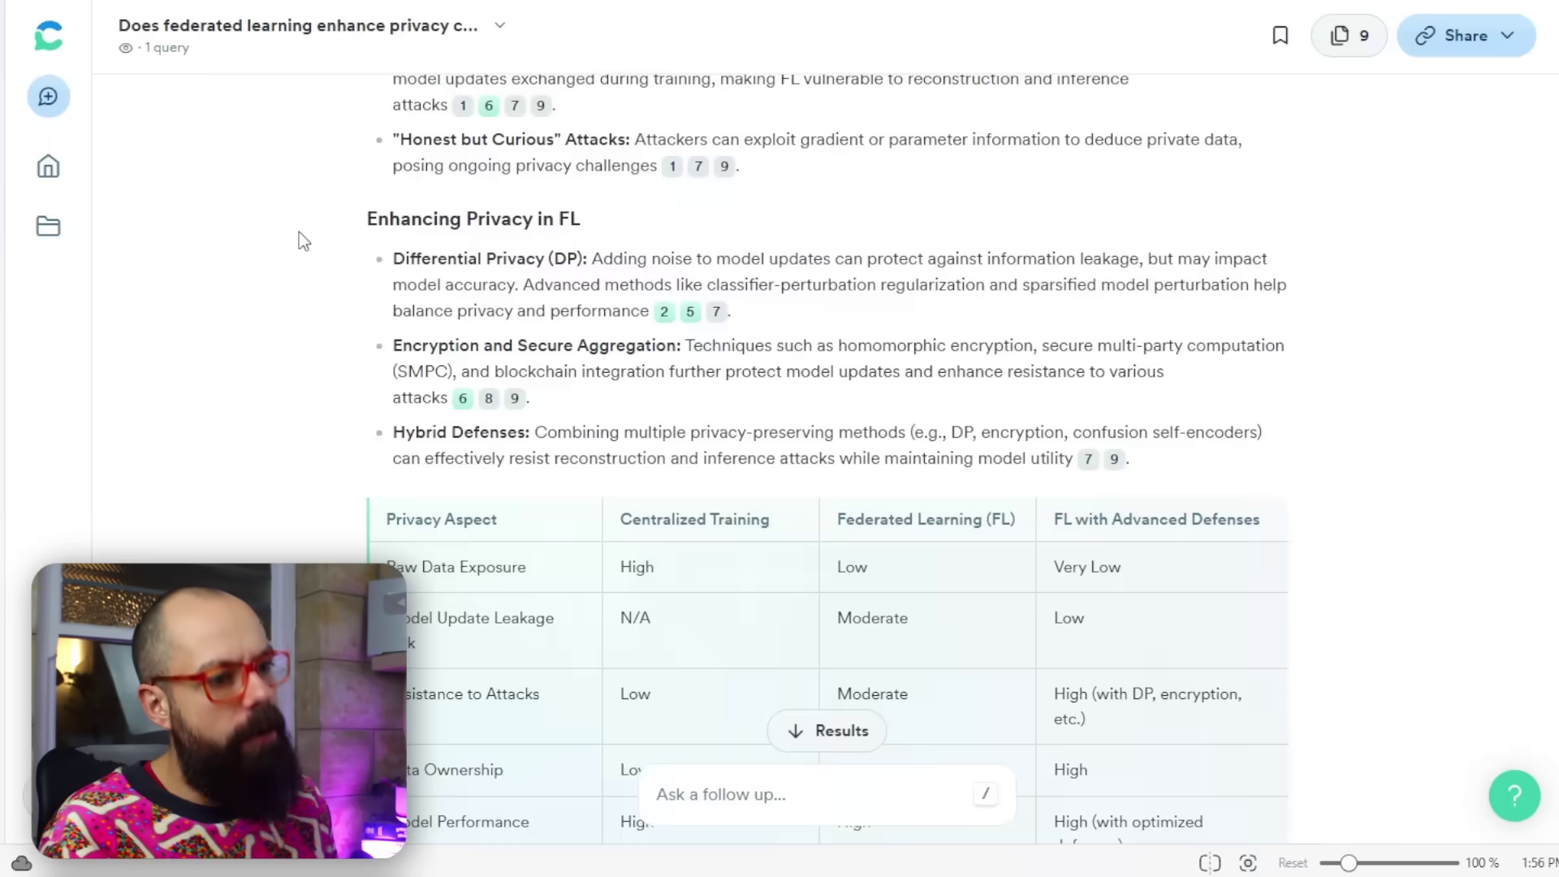
scroll(299, 231, "up", 8)
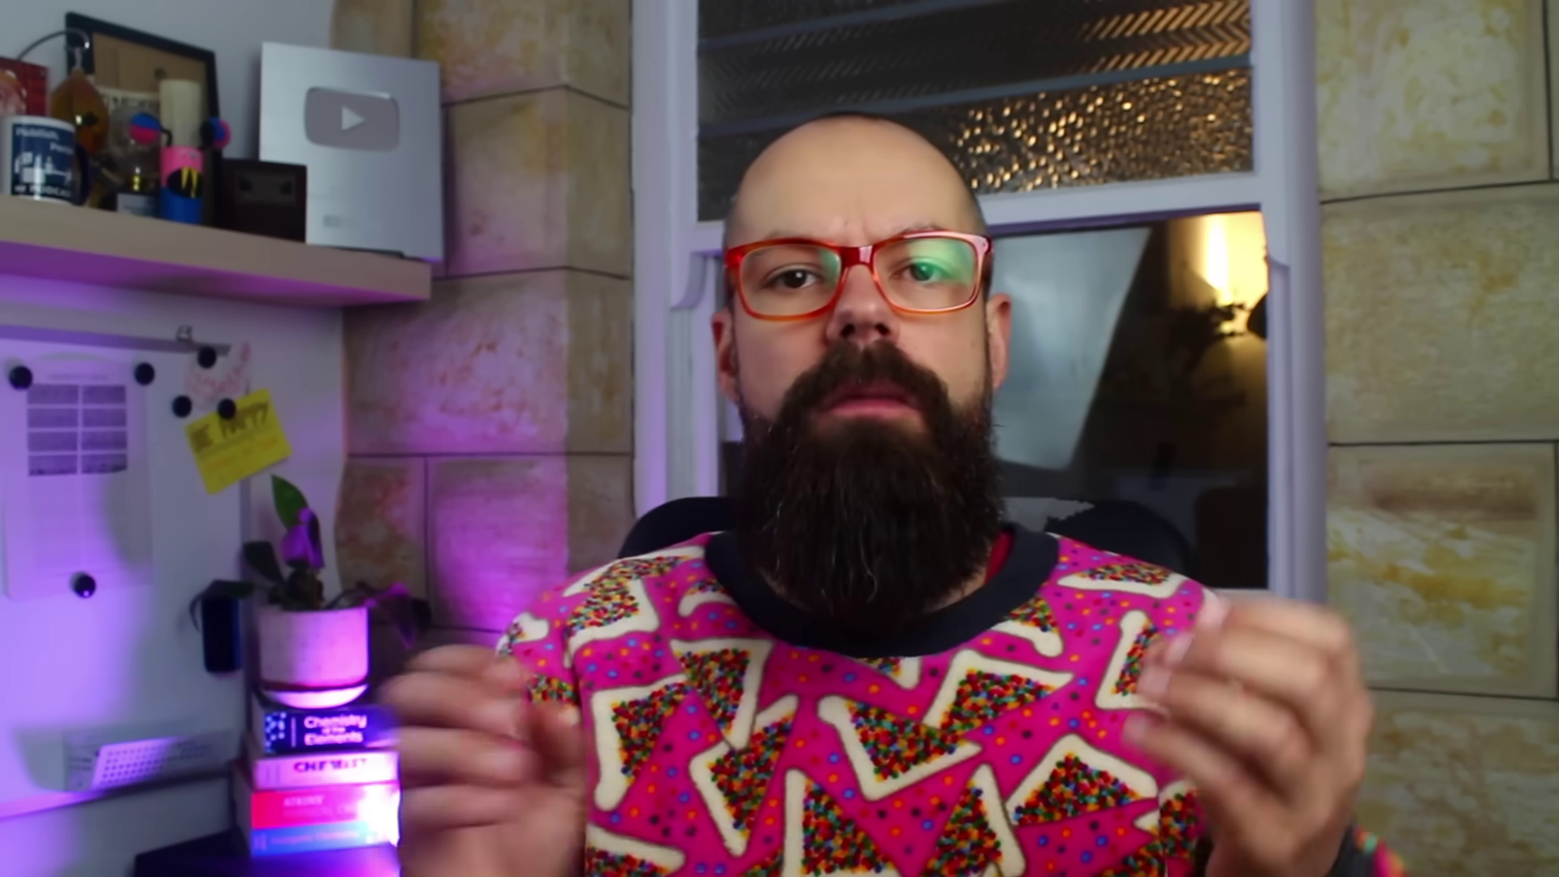